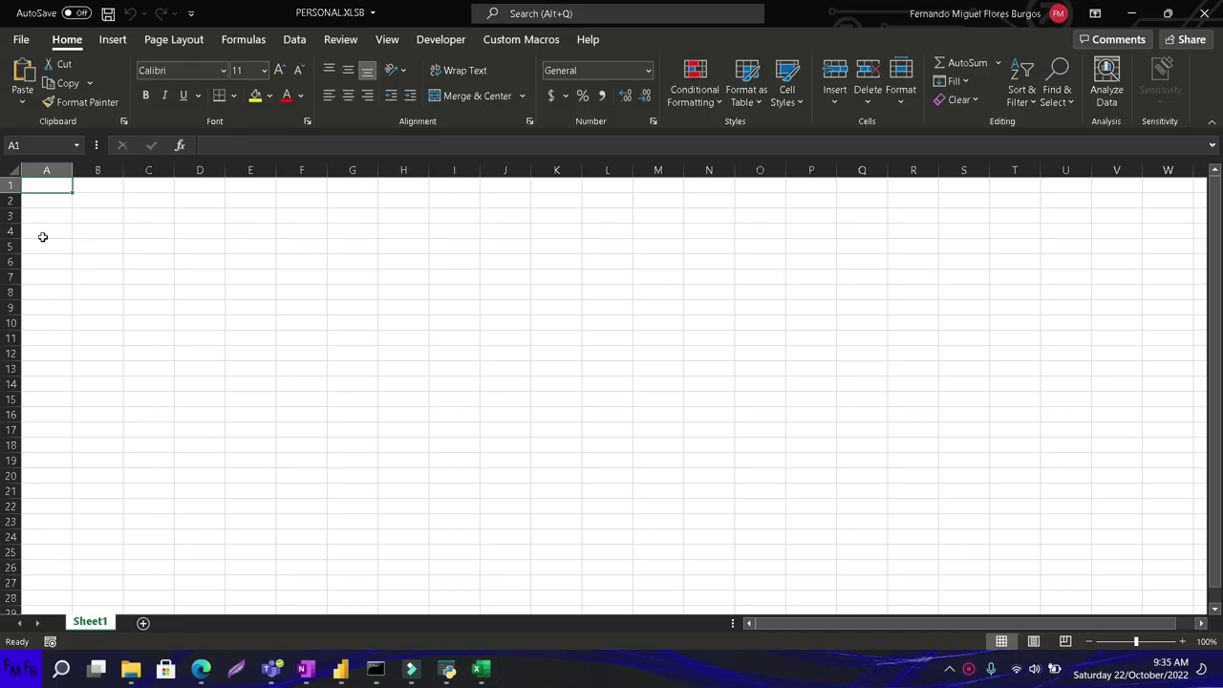
Type Nombre and Cantidad headers, then three names down column A.
type("Nombre")
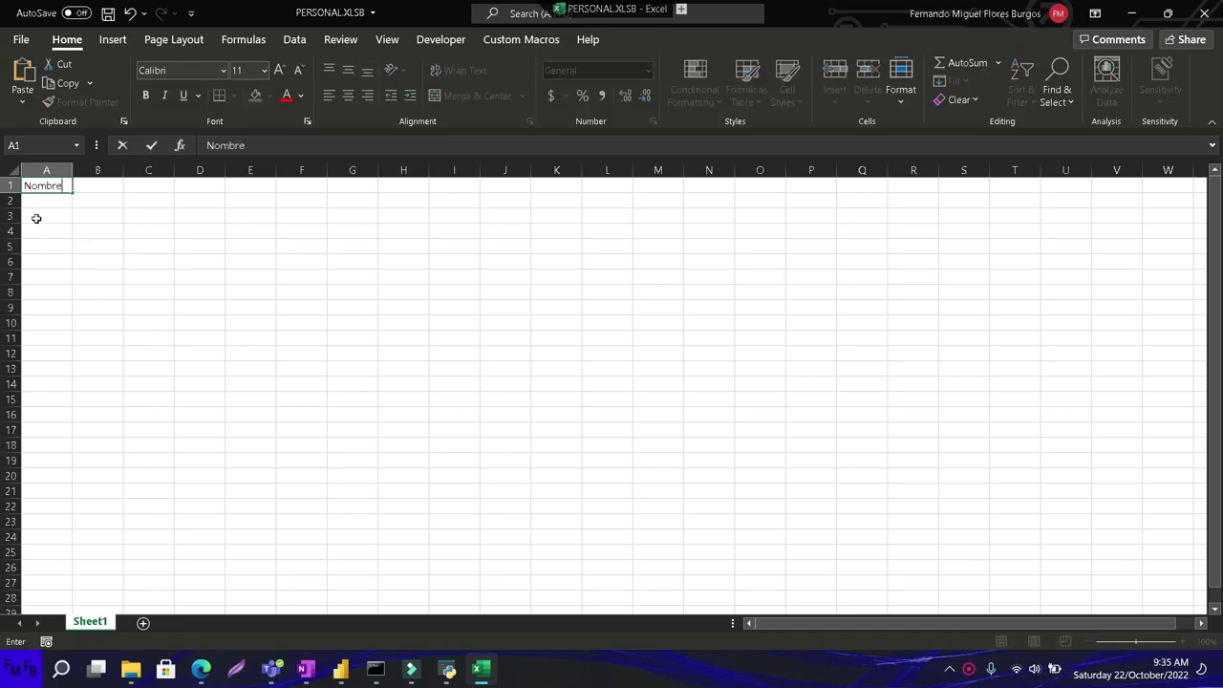
key("Tab")
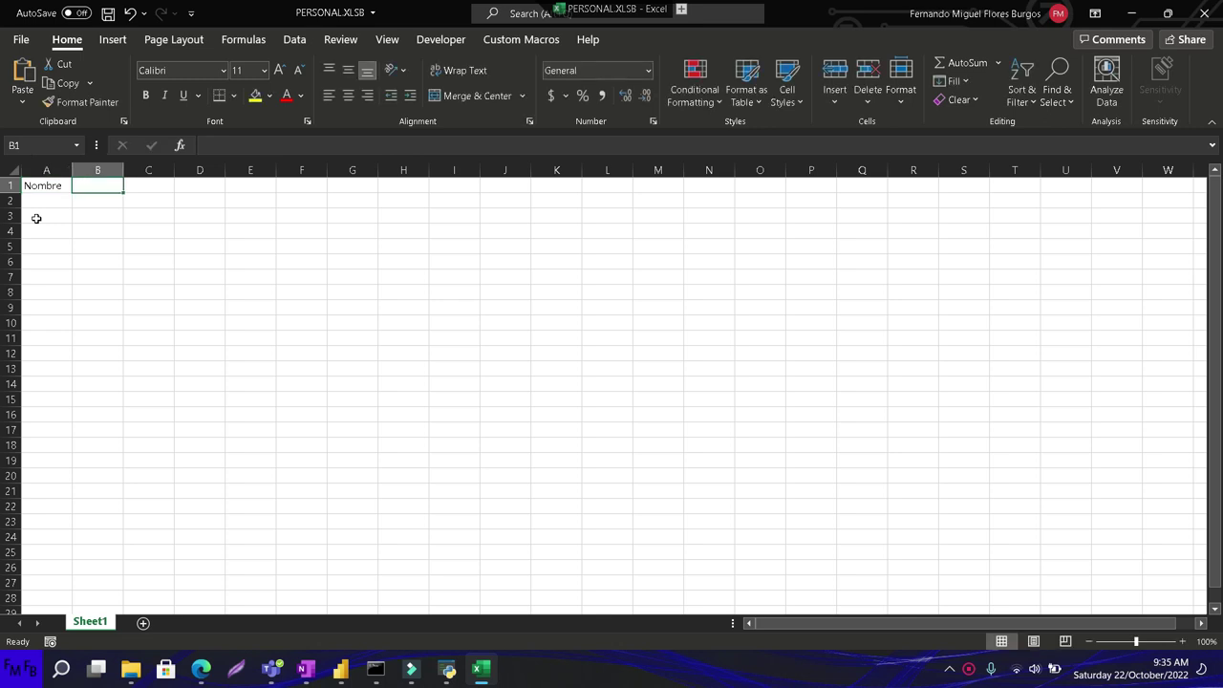
type("Cantidad")
key("Return")
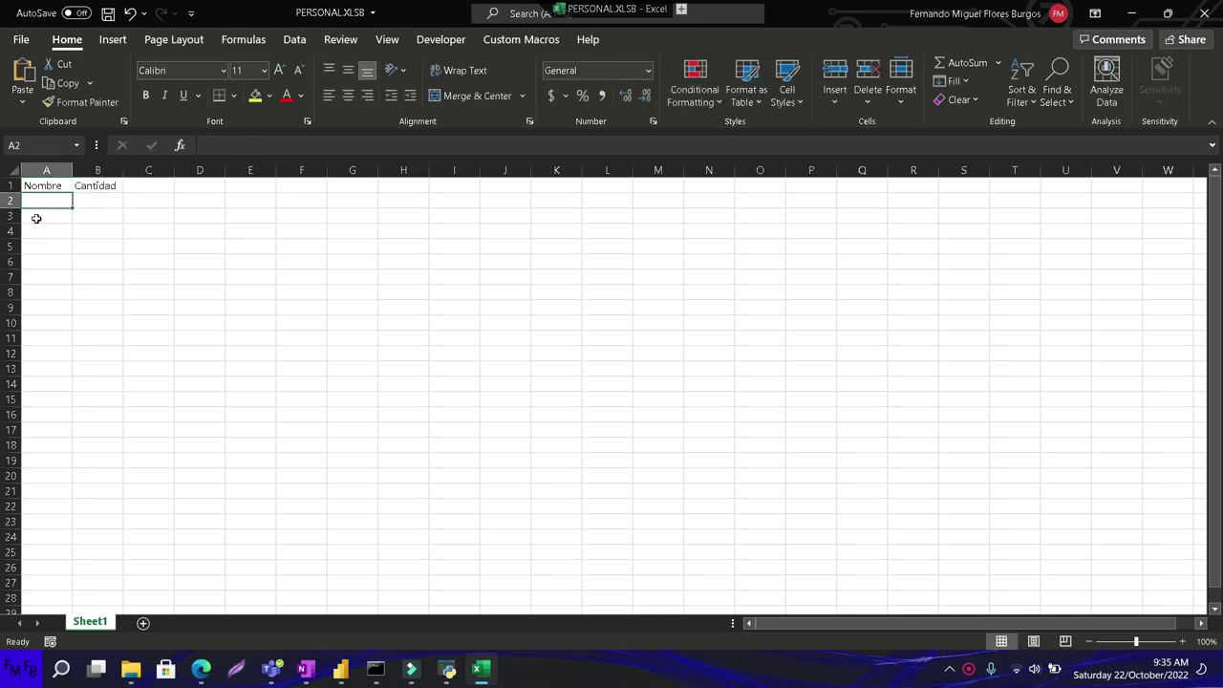
type("Pedro")
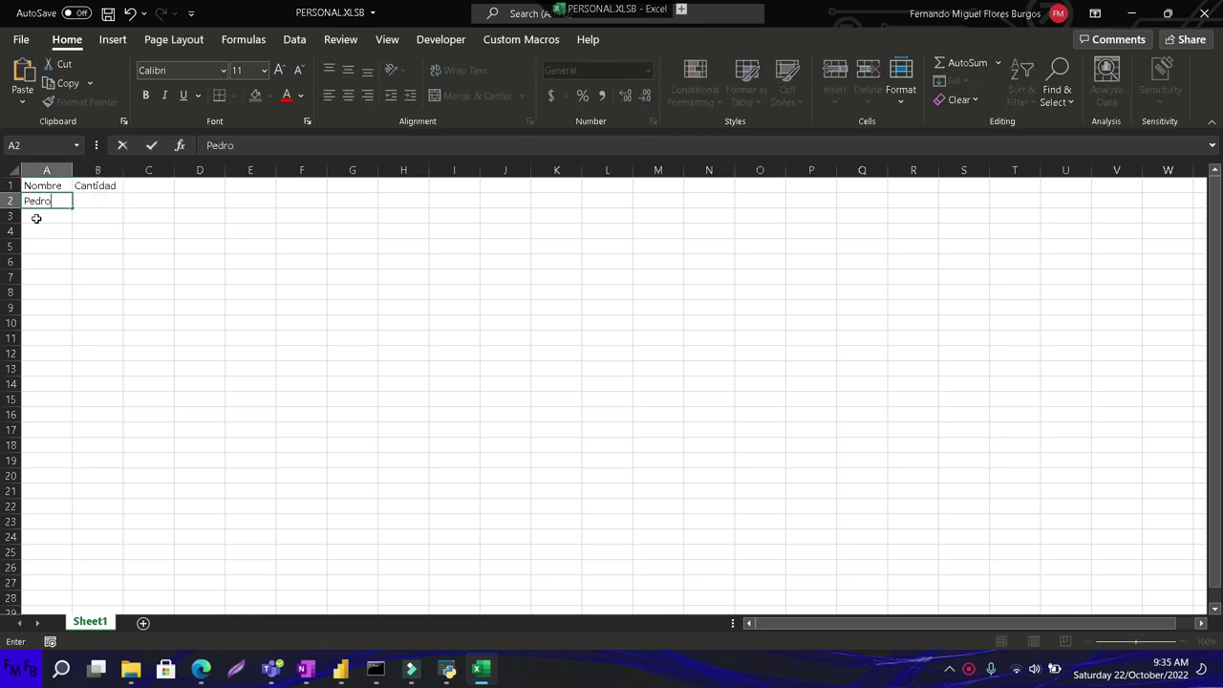
key("Return")
type("Pablo")
key("Return")
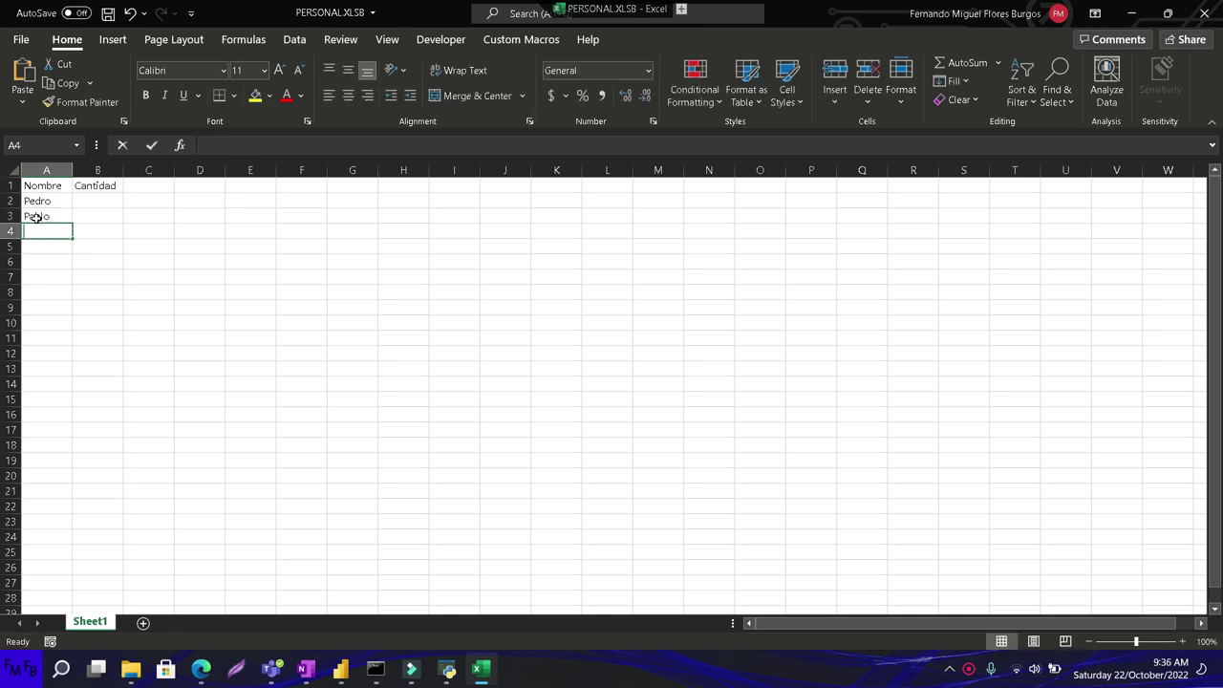
type("Juan")
key("Up")
key("Up")
Enter quantities 1, 10 and 35 beside the names and start a new blank workbook.
key("Right")
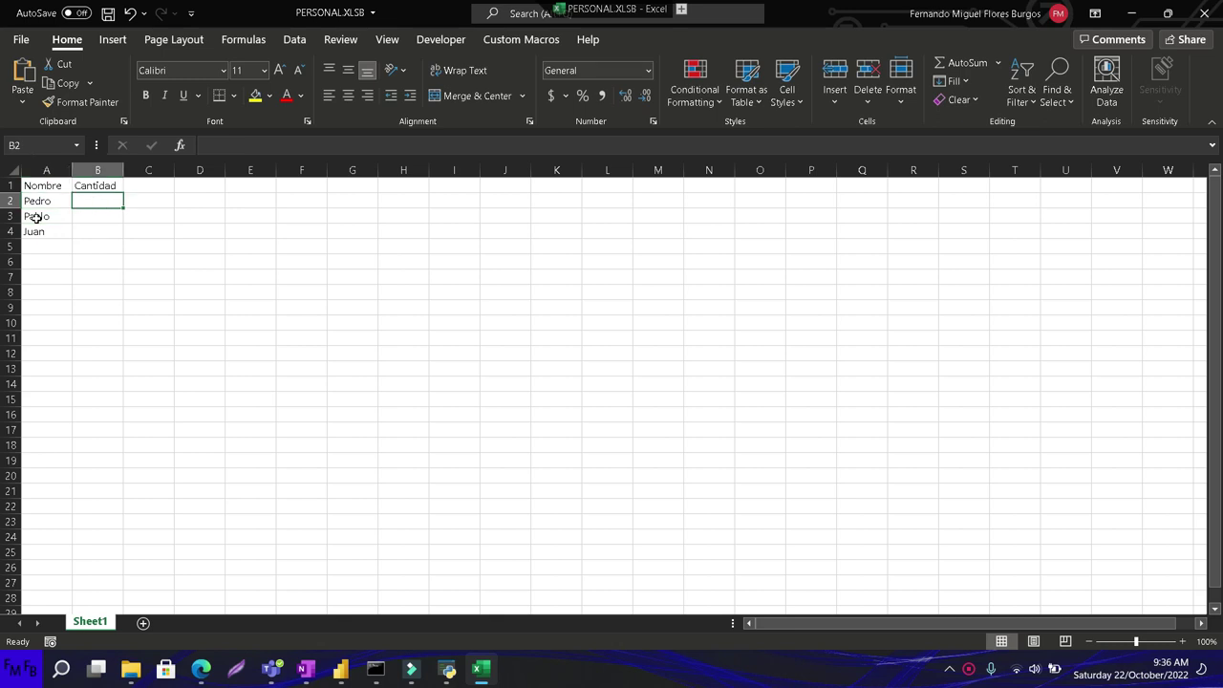
type("1")
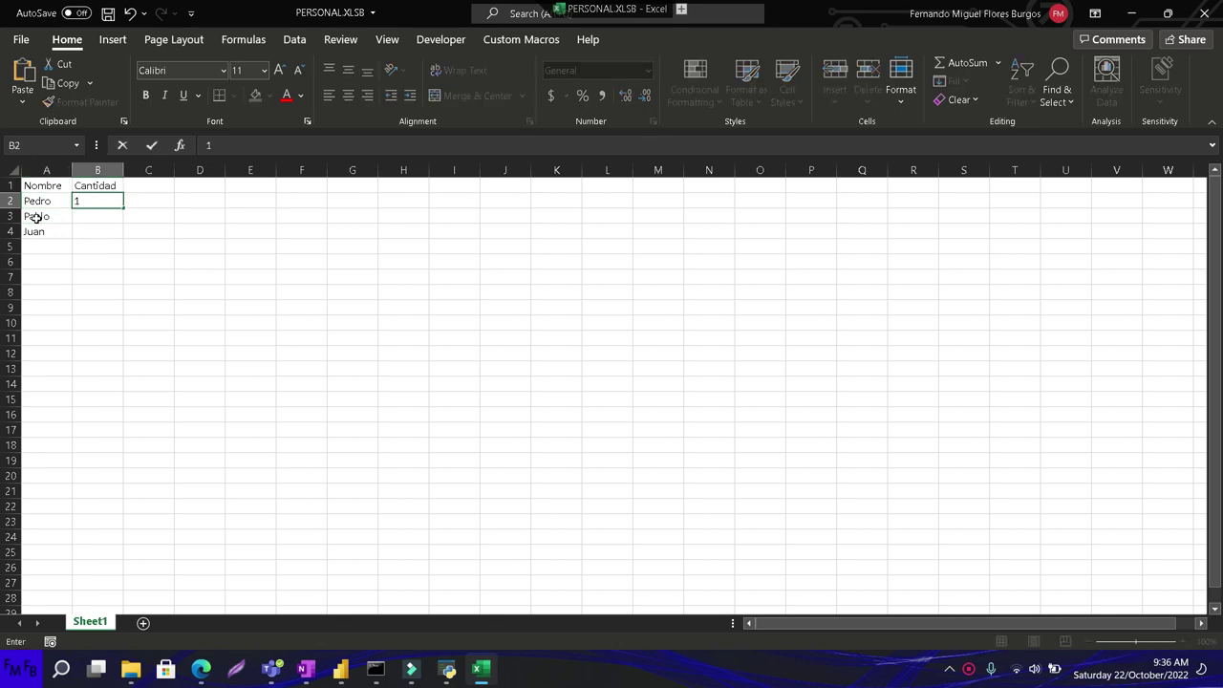
key("Return")
type("10")
key("Return")
type("35")
key("Return")
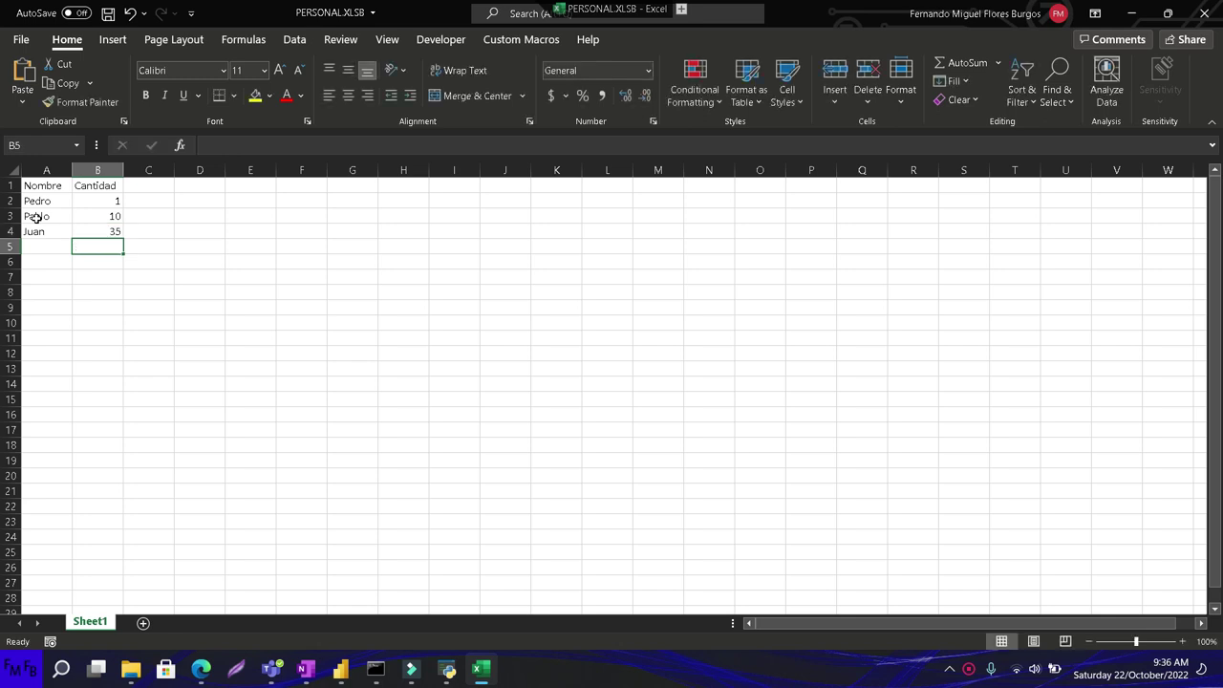
key("ctrl+Tab")
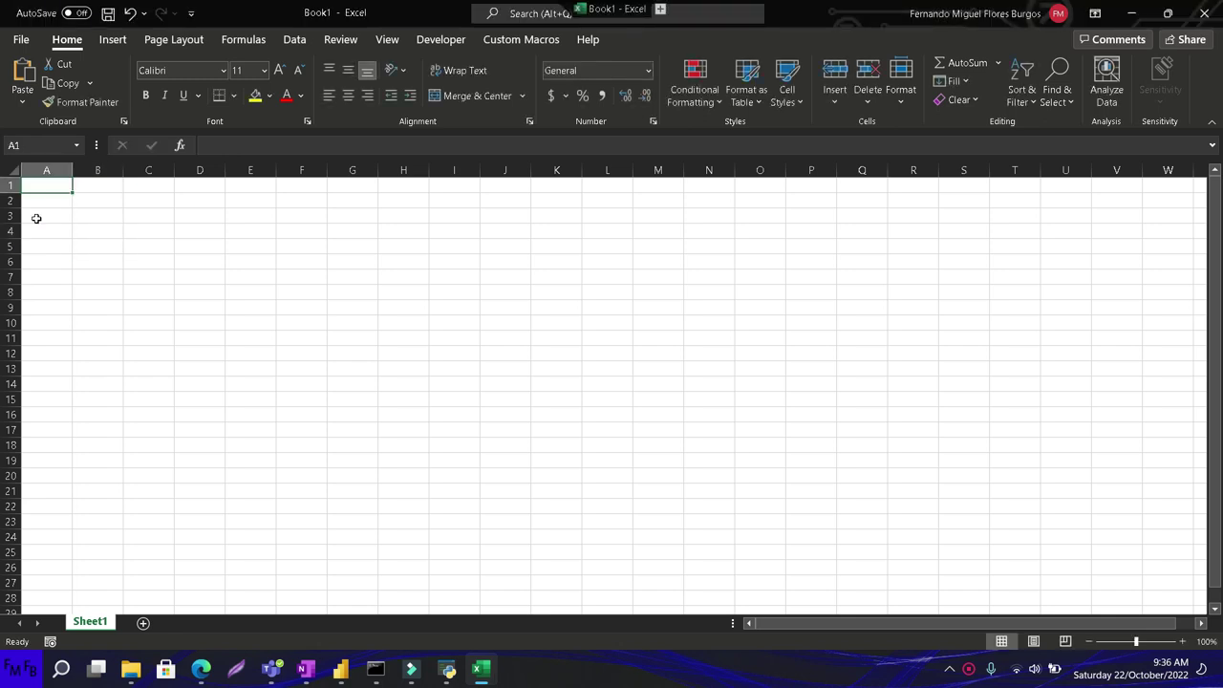
Add Nombre and Cantidad2 headers and a first row with a name and 30.
type("Nombre")
left_click(92, 186)
type("Cantidad2")
key("Return")
key("Left")
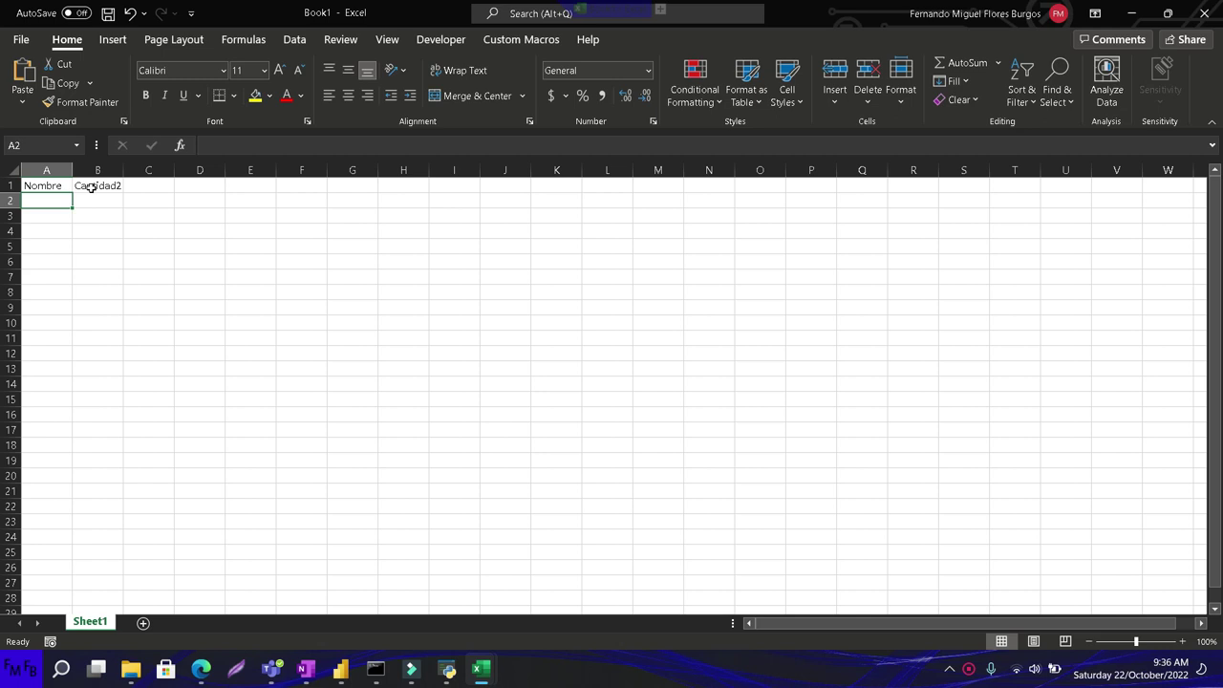
type("María")
key("Tab")
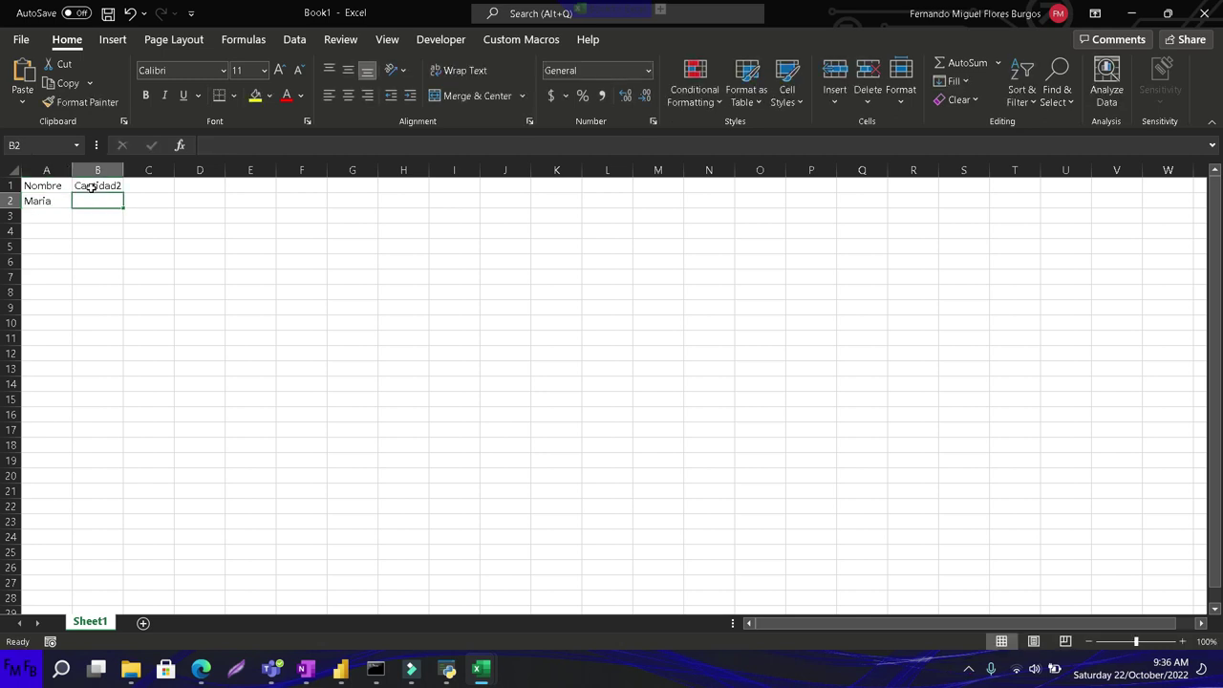
type("30")
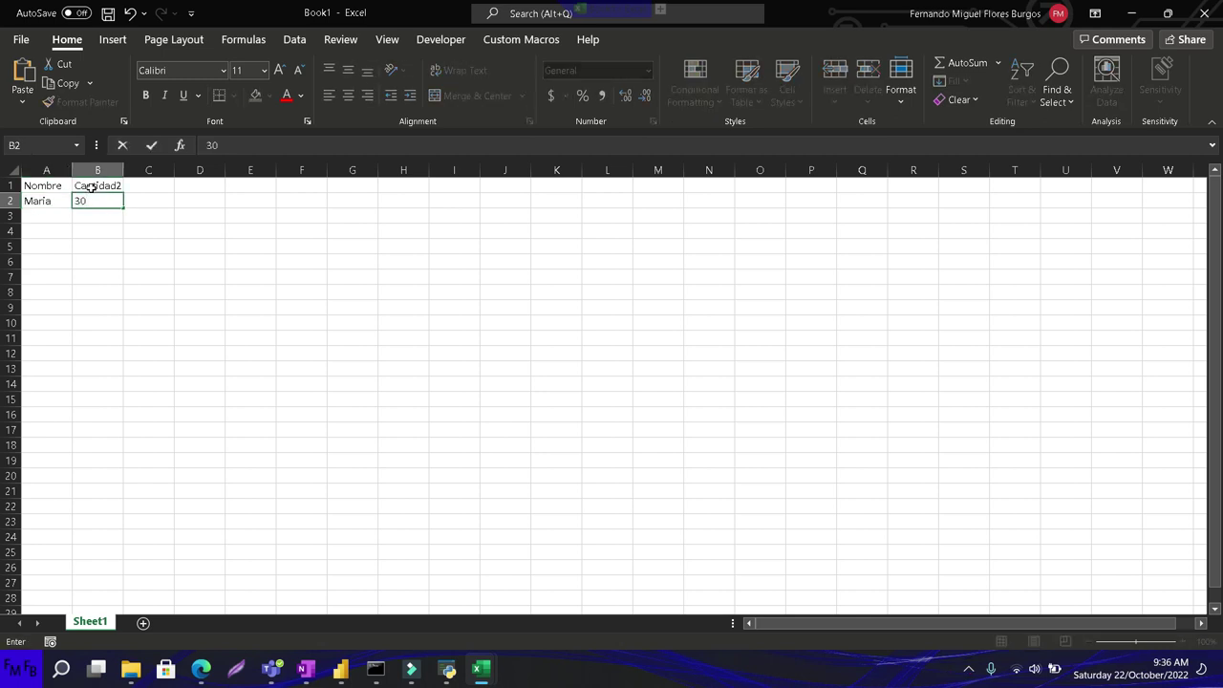
key("Return")
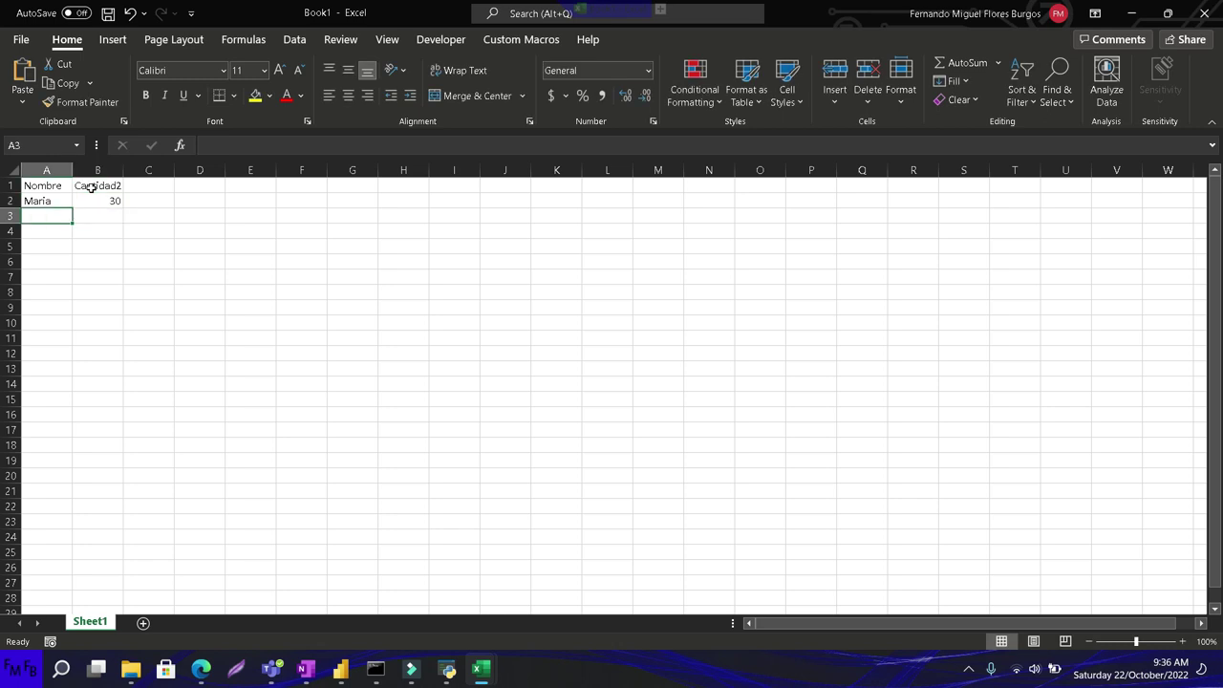
Add two more name rows with amounts 40 and 45.
type("José")
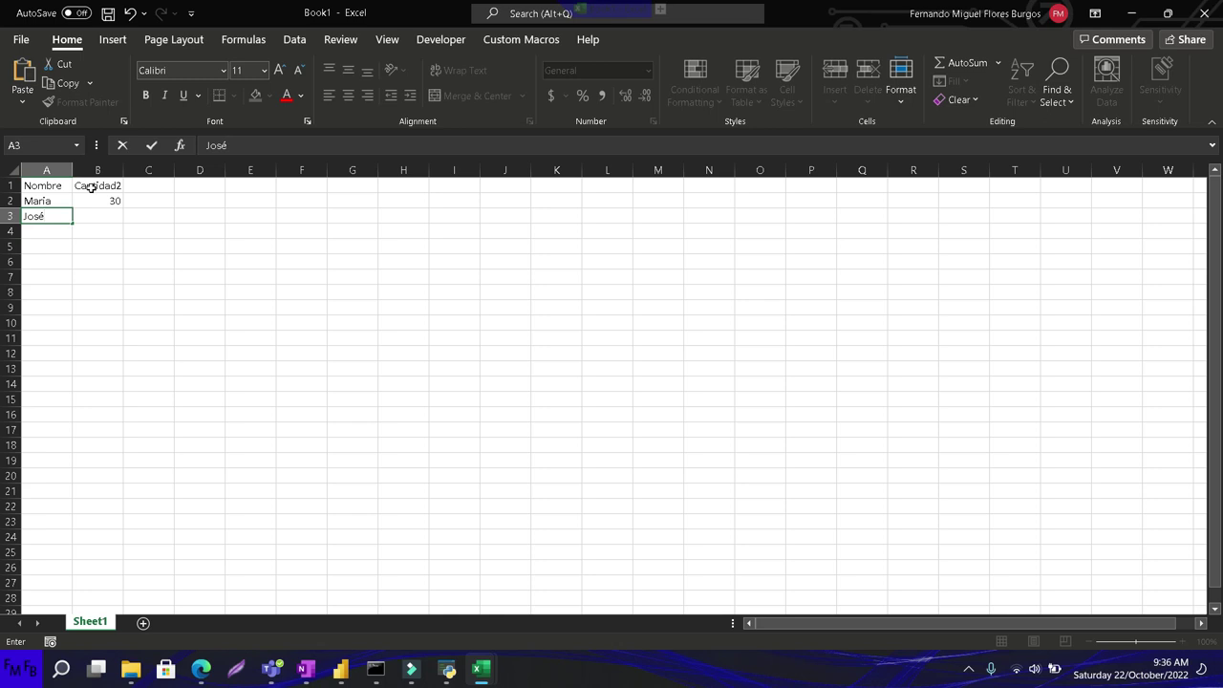
key("Tab")
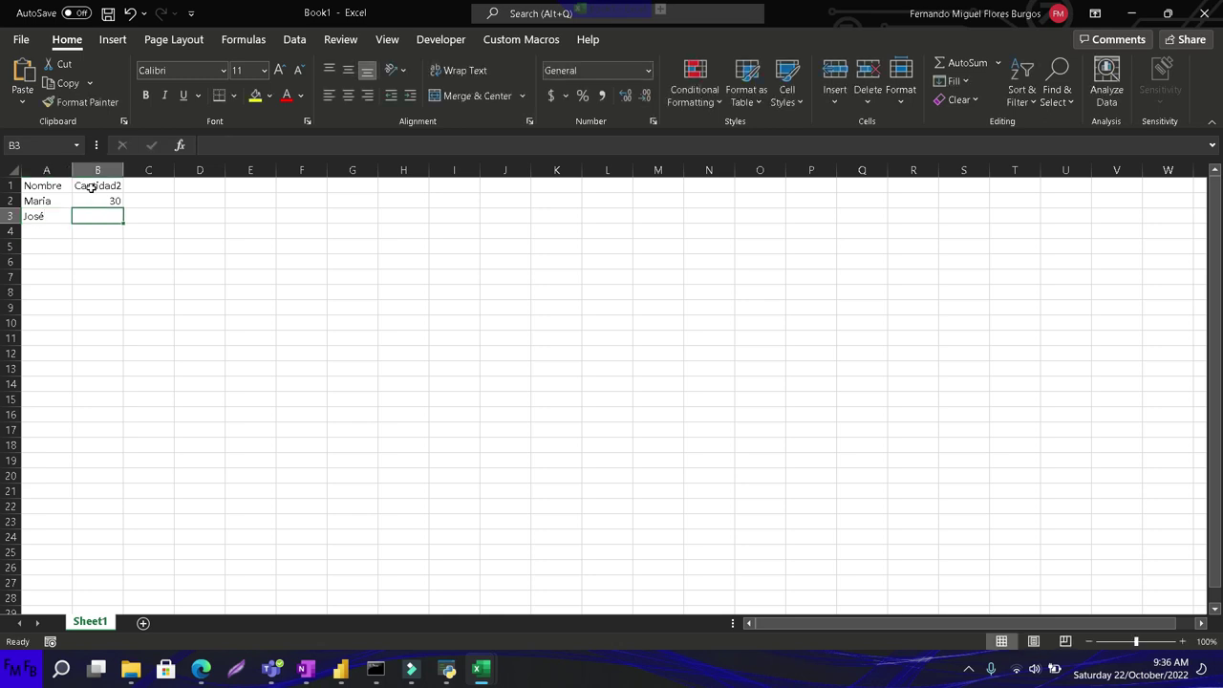
type("40")
key("Return")
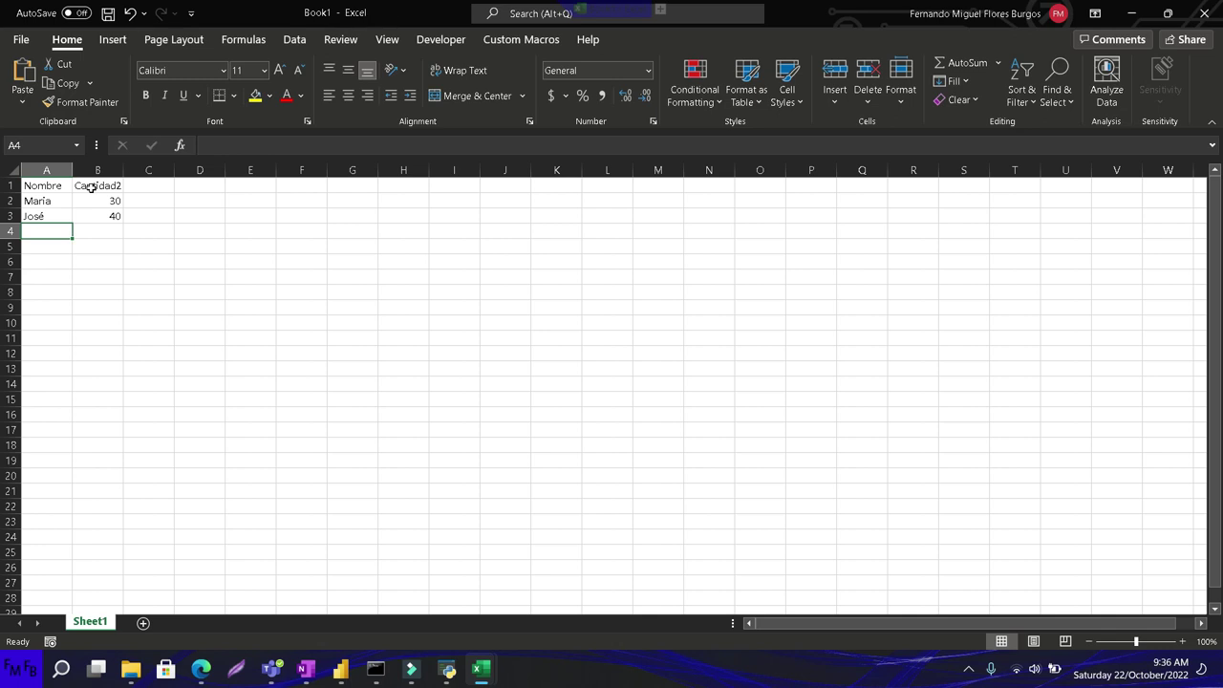
type("Jorge")
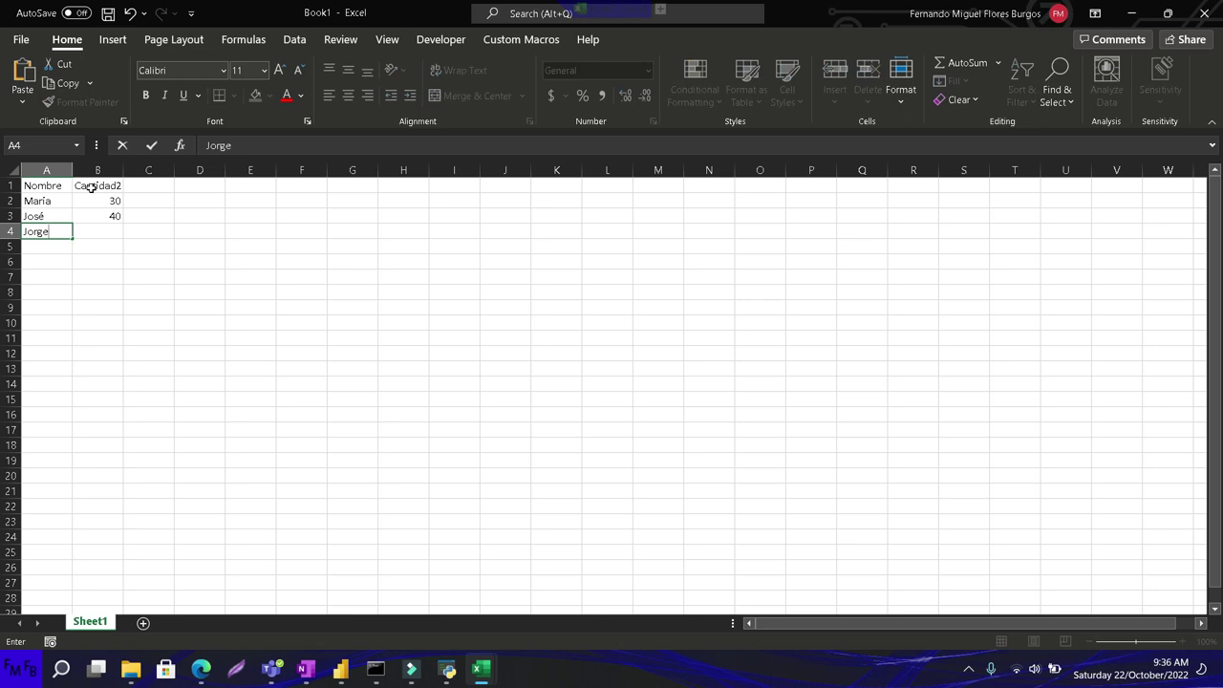
key("Tab")
type("45")
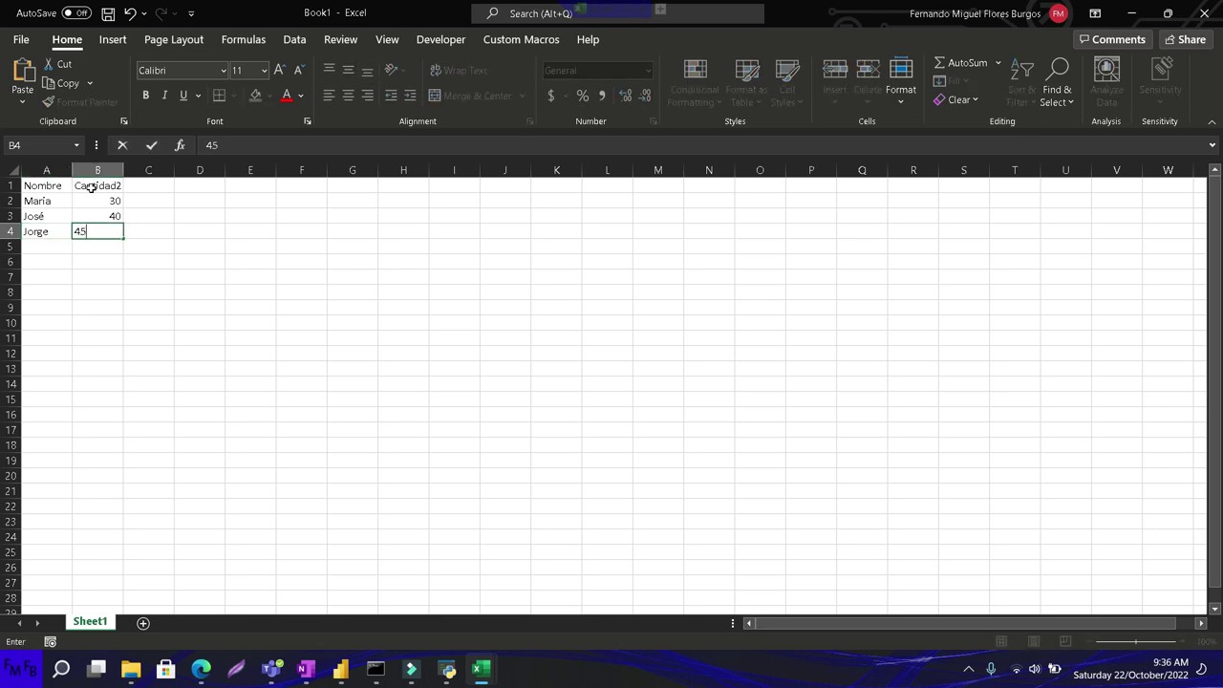
key("Return")
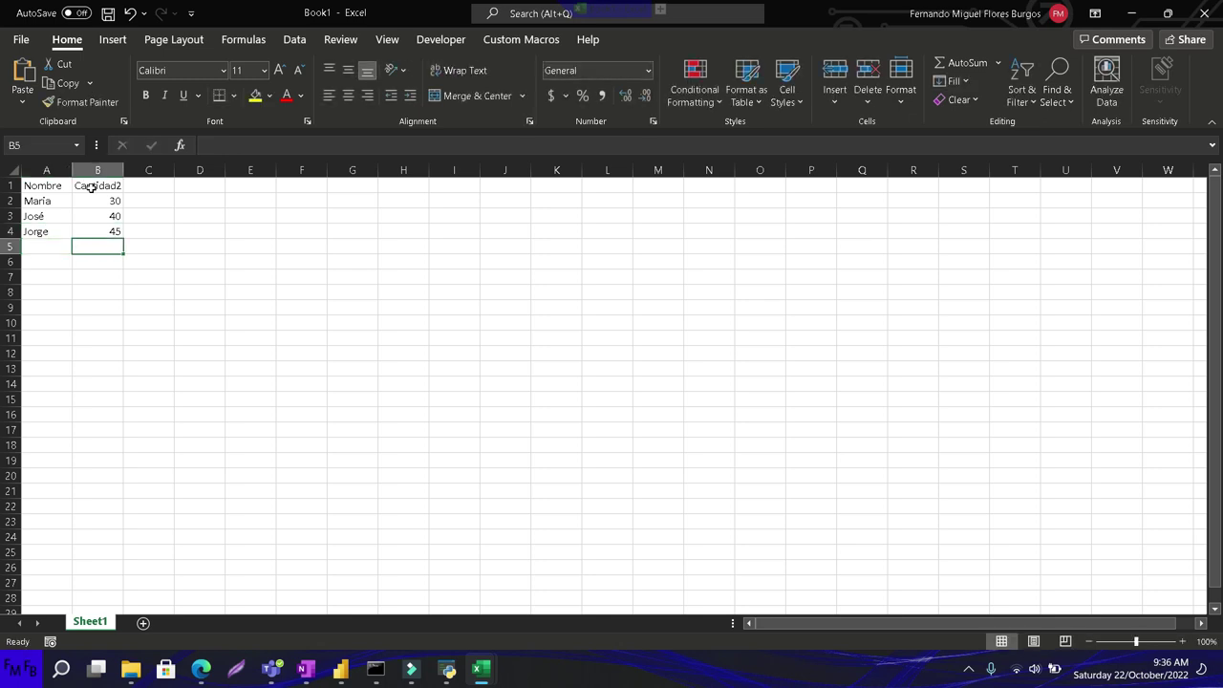
Cancel the quick save prompt and bring up the file-opening page.
key("ctrl+s")
key("Escape")
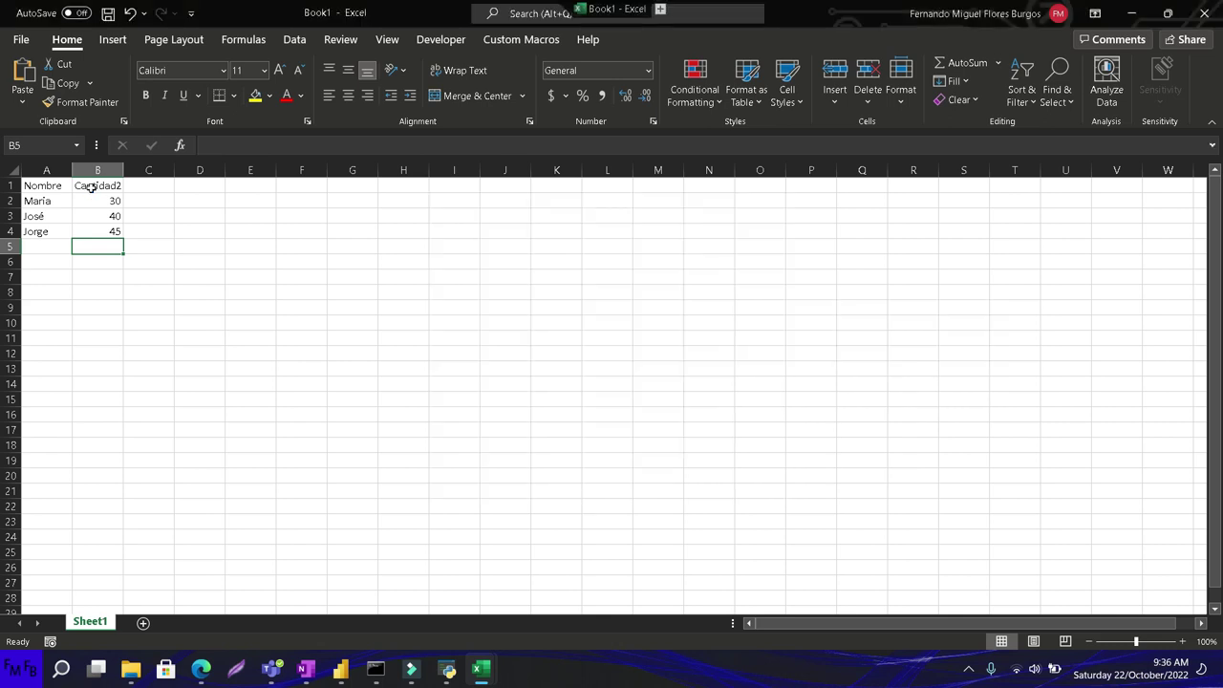
key("ctrl+o")
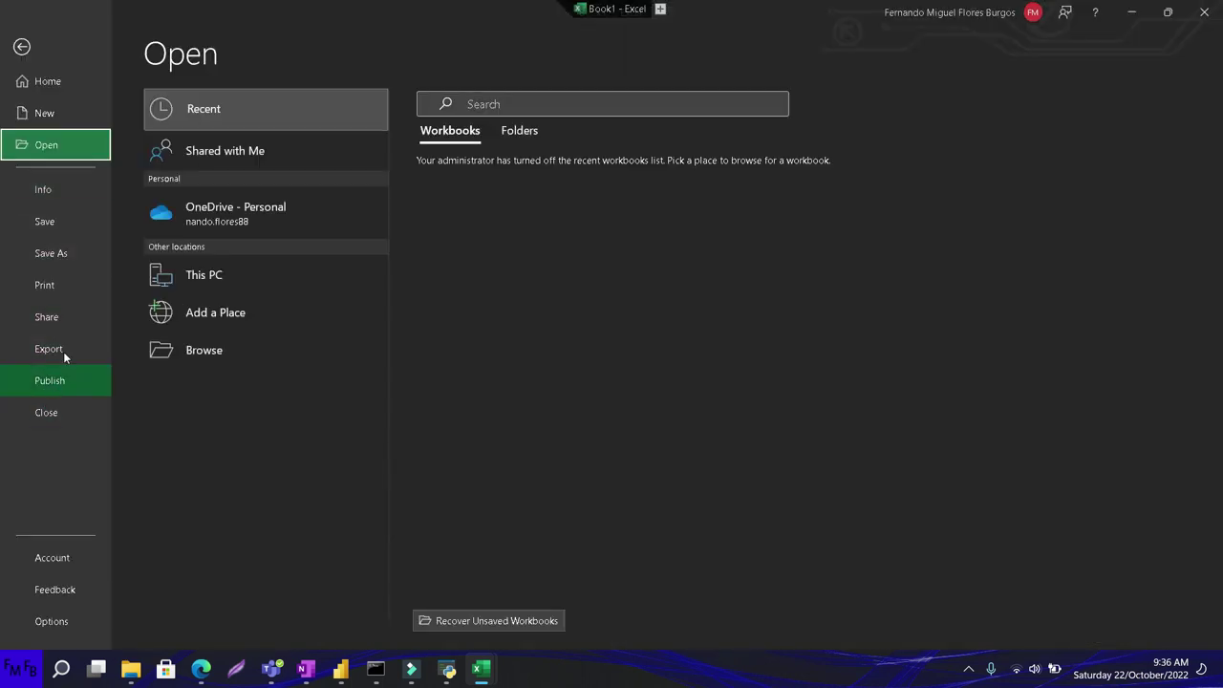
In Save As, browse to the Youtube\Code\Excel folder.
left_click(74, 252)
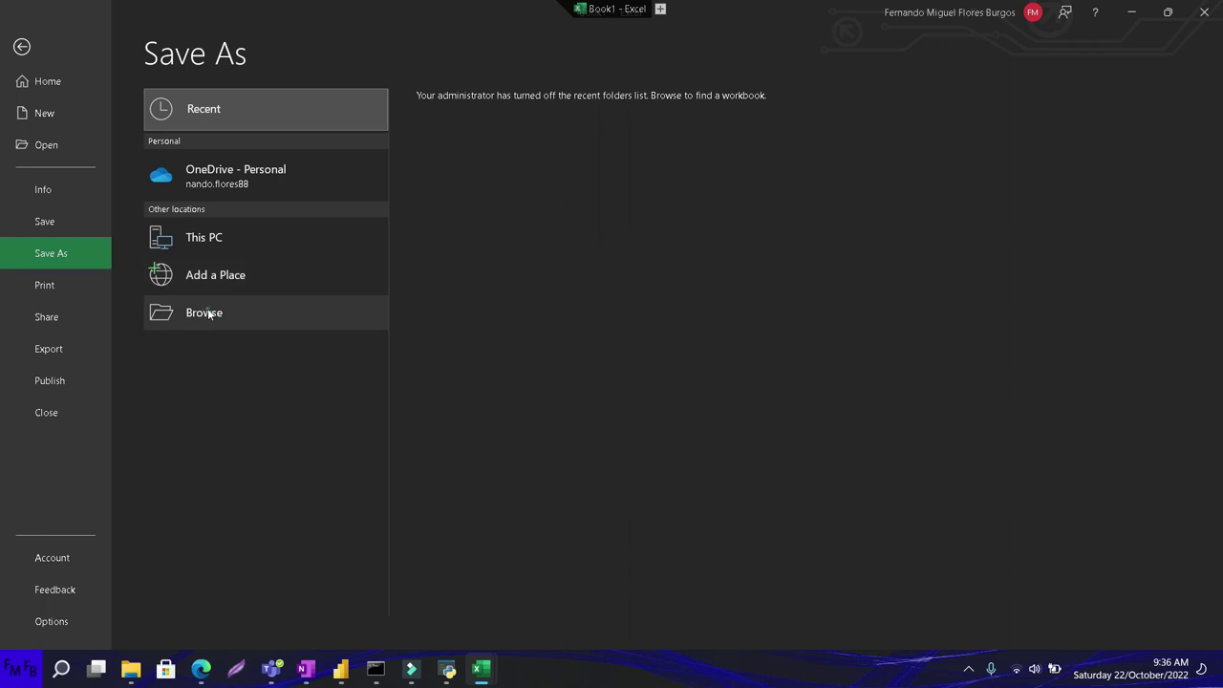
left_click(205, 312)
scroll(67, 196, "down", 2)
scroll(67, 196, "down", 1)
scroll(67, 195, "up", 3)
scroll(67, 195, "up", 2)
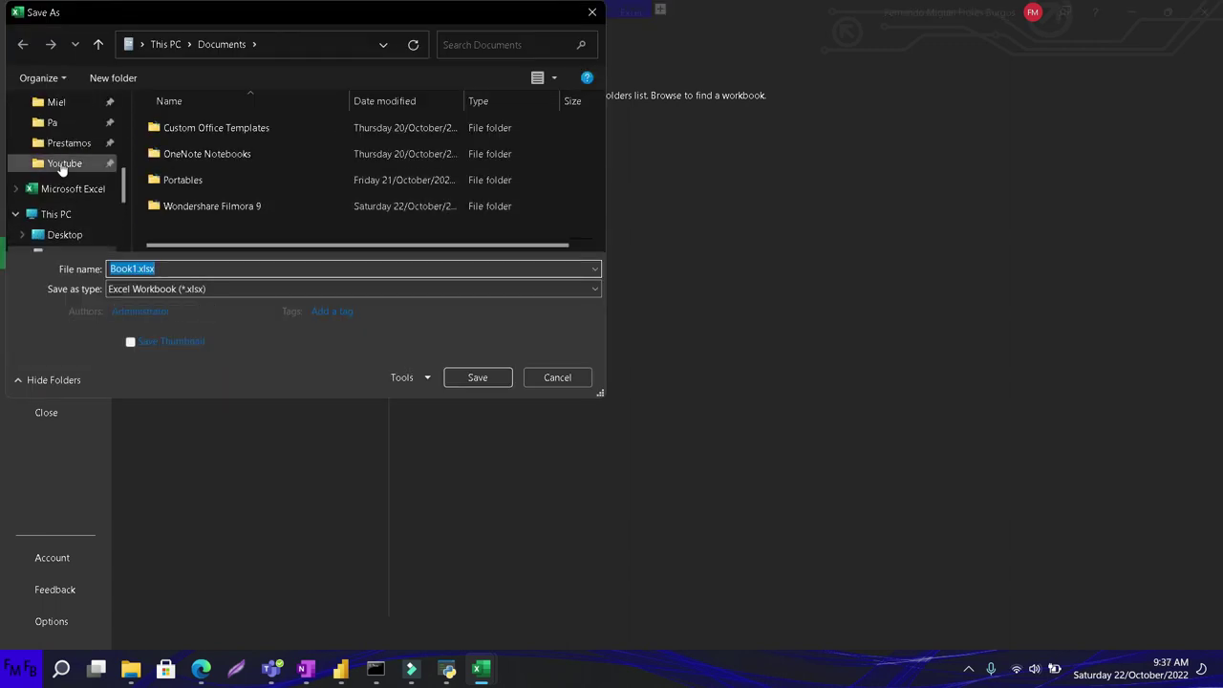
left_click(65, 163)
double_click(187, 133)
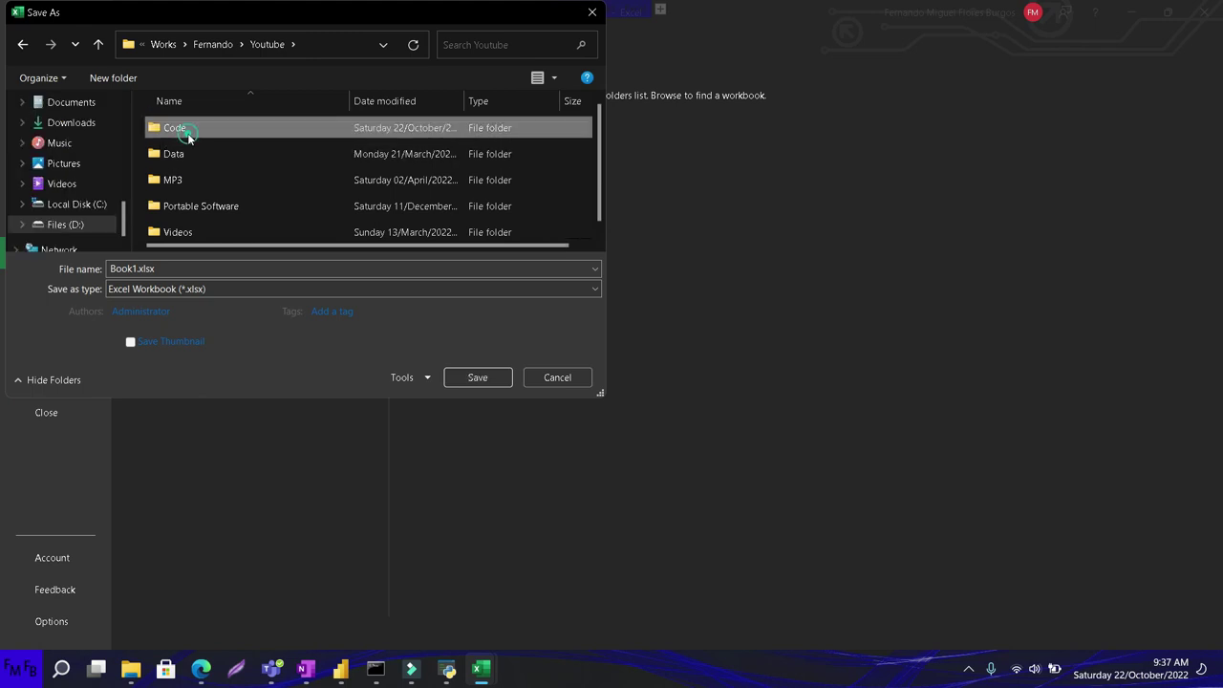
left_click(188, 136)
double_click(188, 139)
double_click(189, 133)
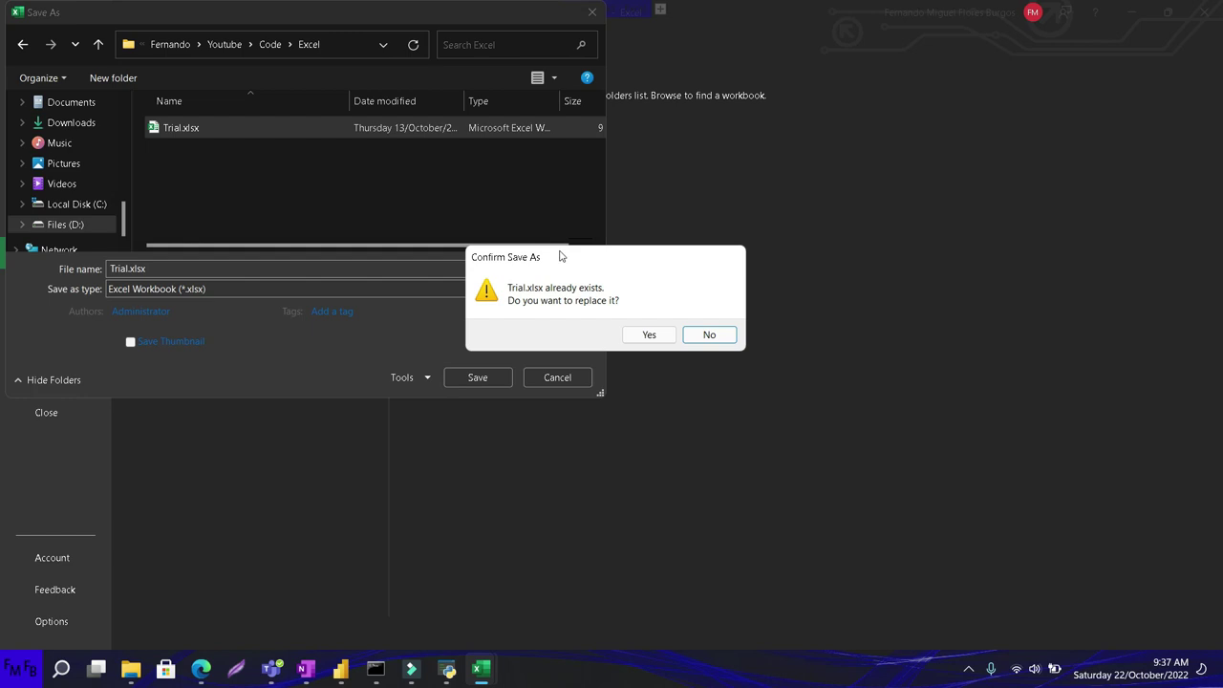
Decline replacing Trial.xlsx and save the file as Workbook1.
left_click(704, 339)
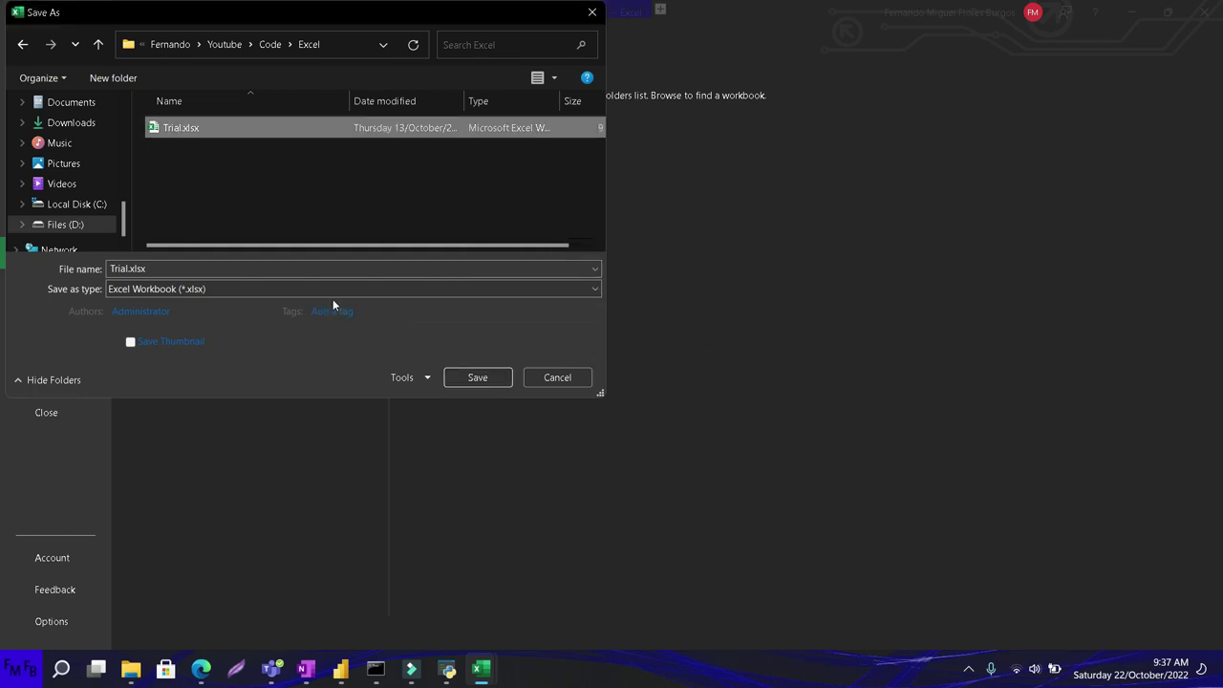
left_click(318, 269)
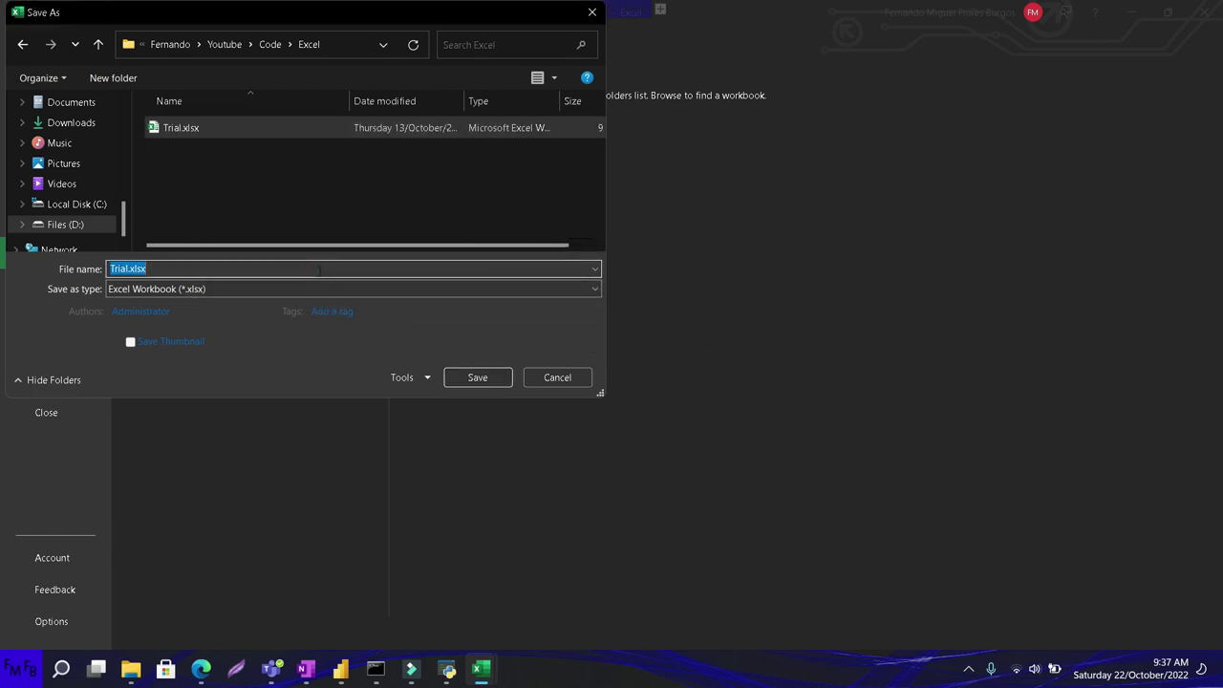
type("Workbooks1")
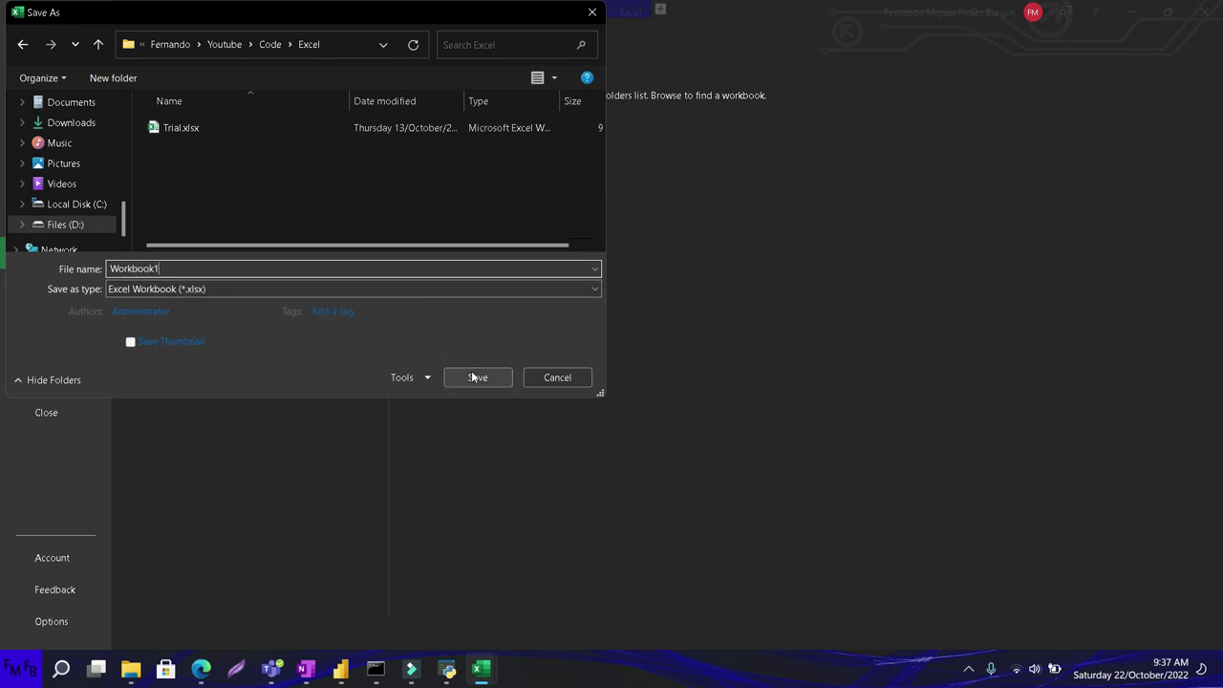
left_click(474, 377)
key("alt+Tab")
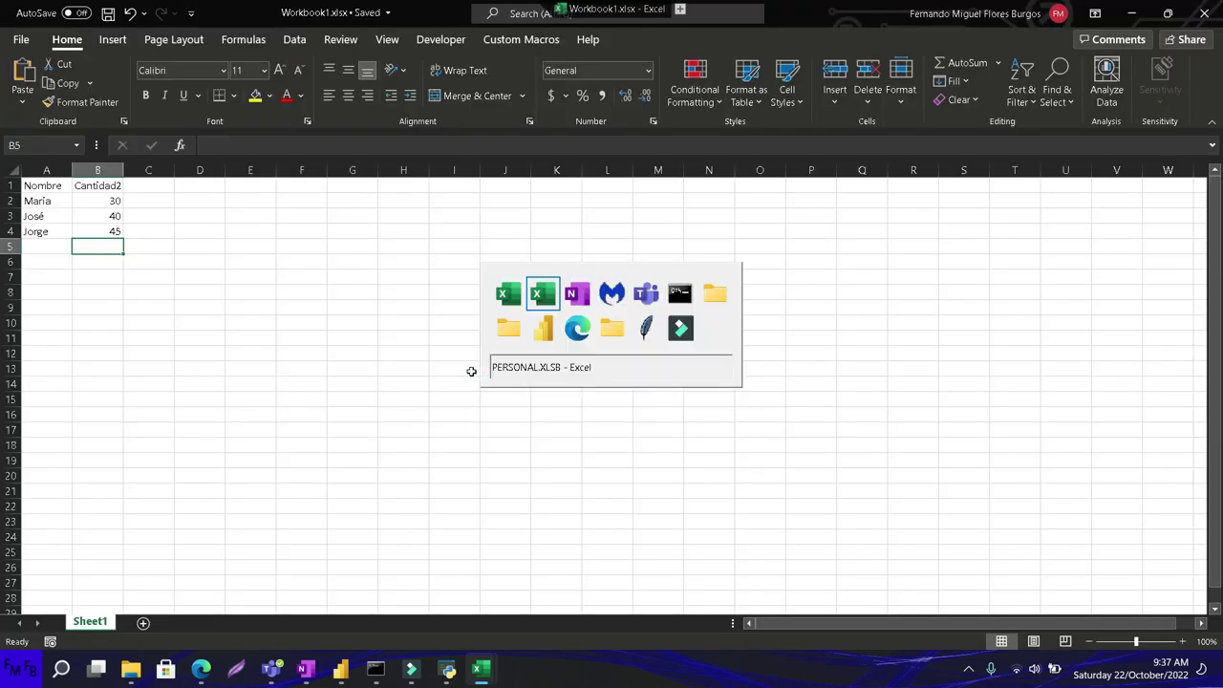
In Save As, name the file Workbook2 and browse to Youtube\Code\Excel.
left_click(23, 42)
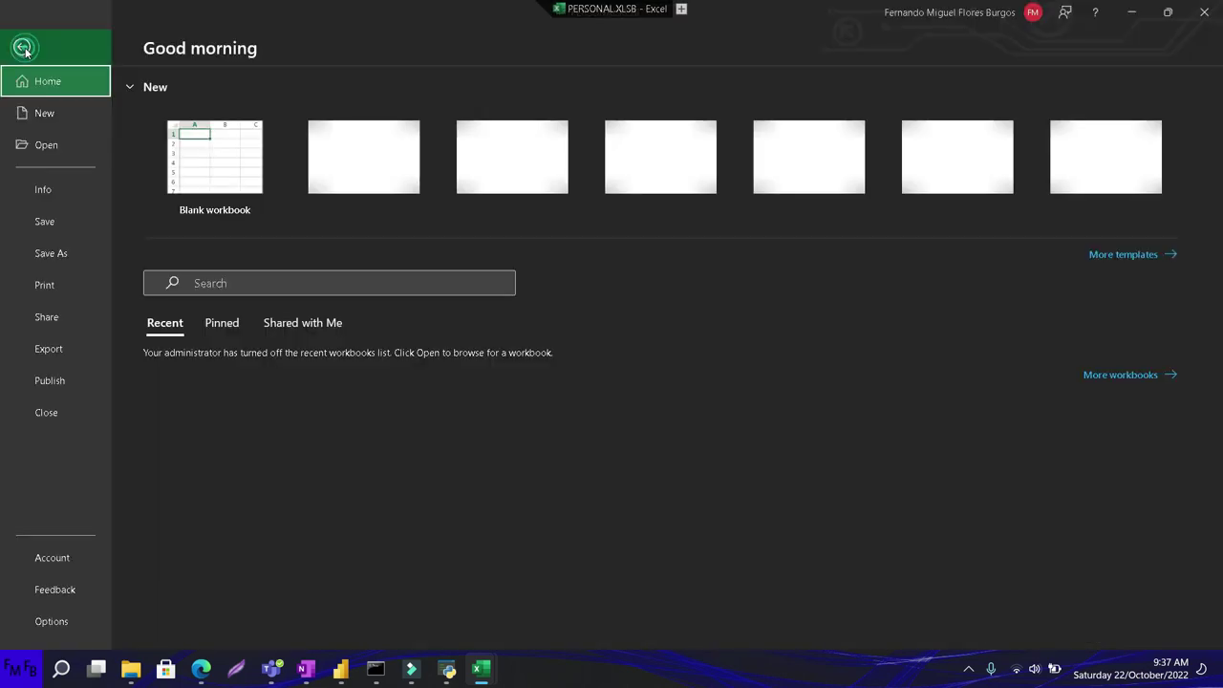
left_click(57, 253)
left_click(216, 318)
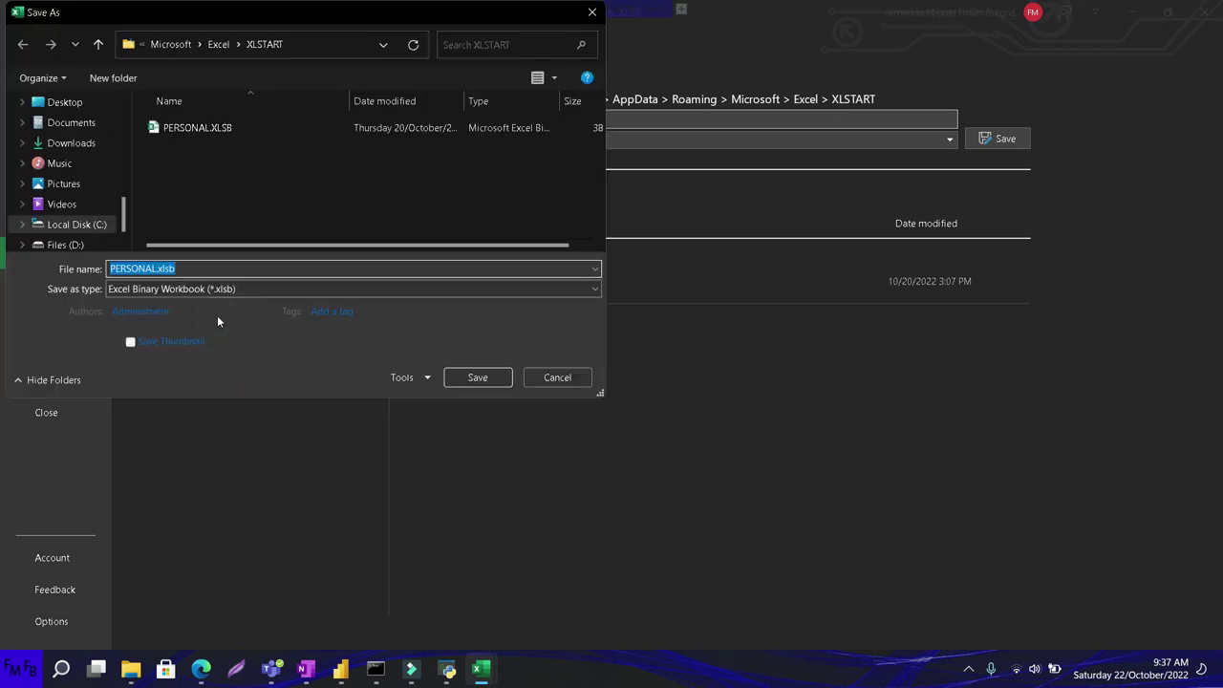
type("Workbook2")
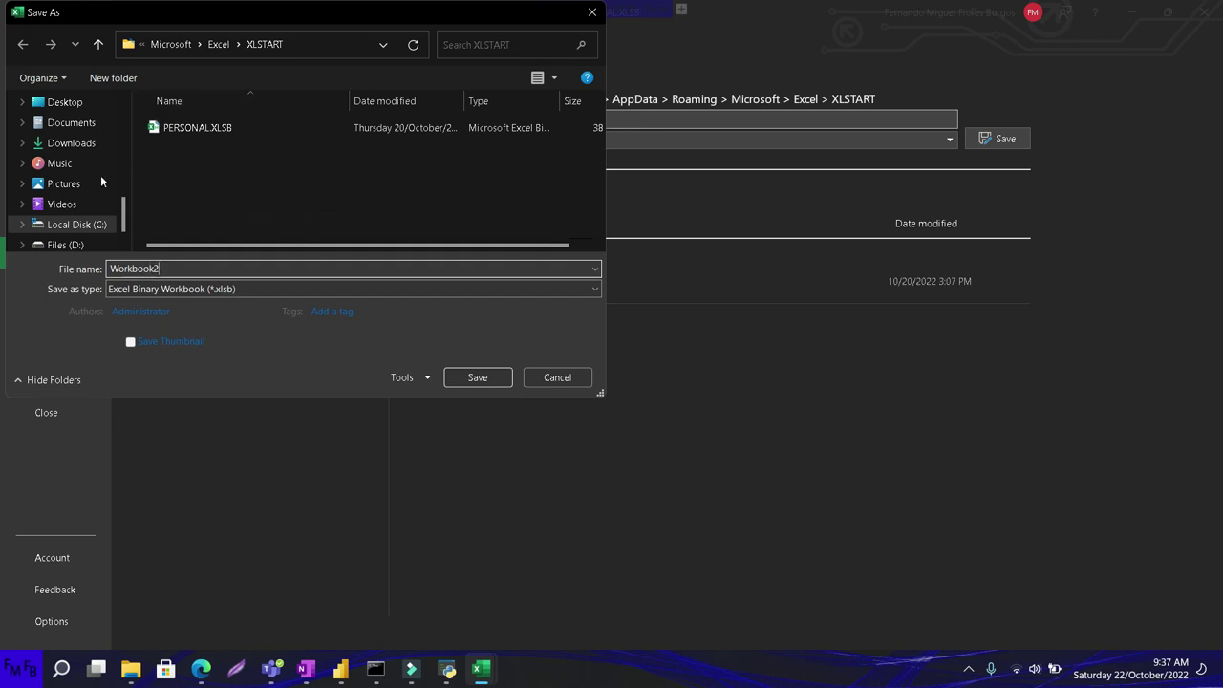
scroll(105, 176, "down", 1)
scroll(86, 176, "up", 2)
scroll(38, 172, "up", 1)
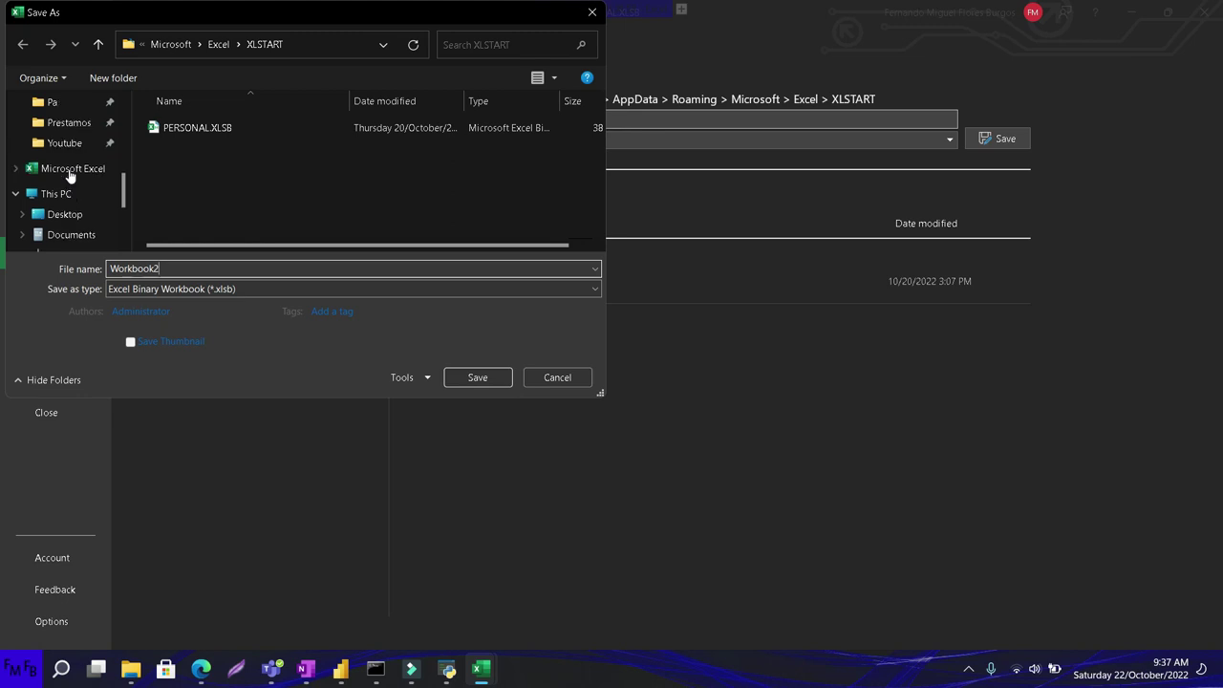
left_click(60, 142)
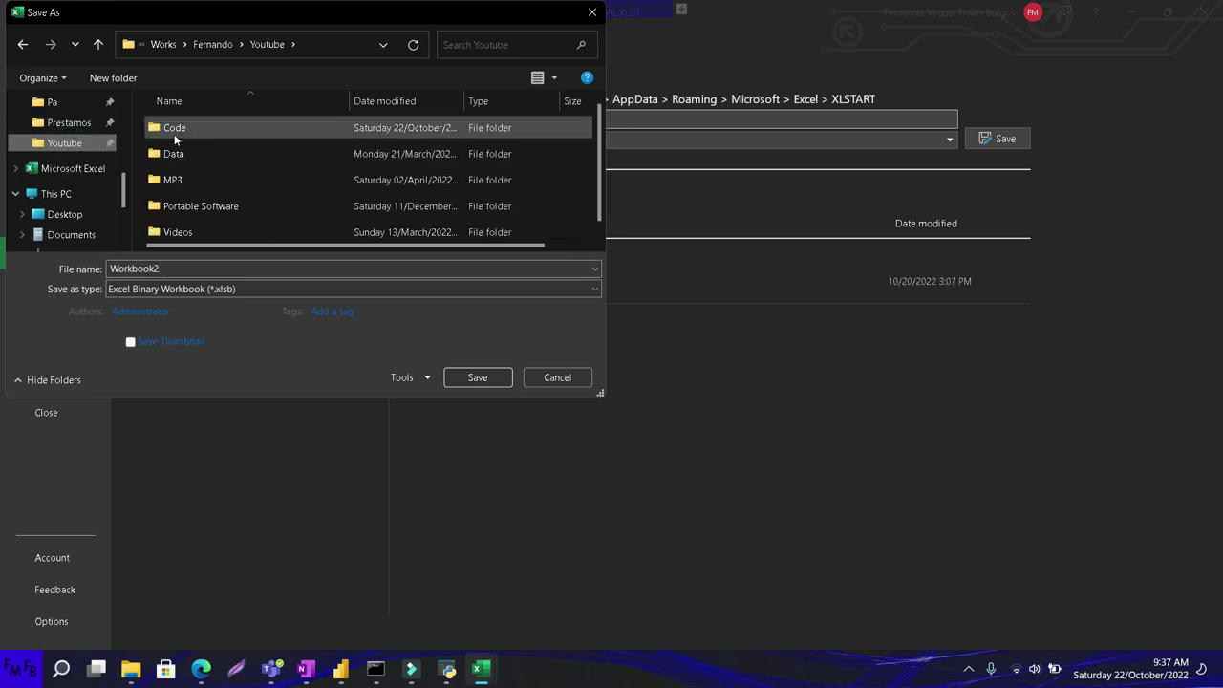
double_click(174, 129)
double_click(172, 129)
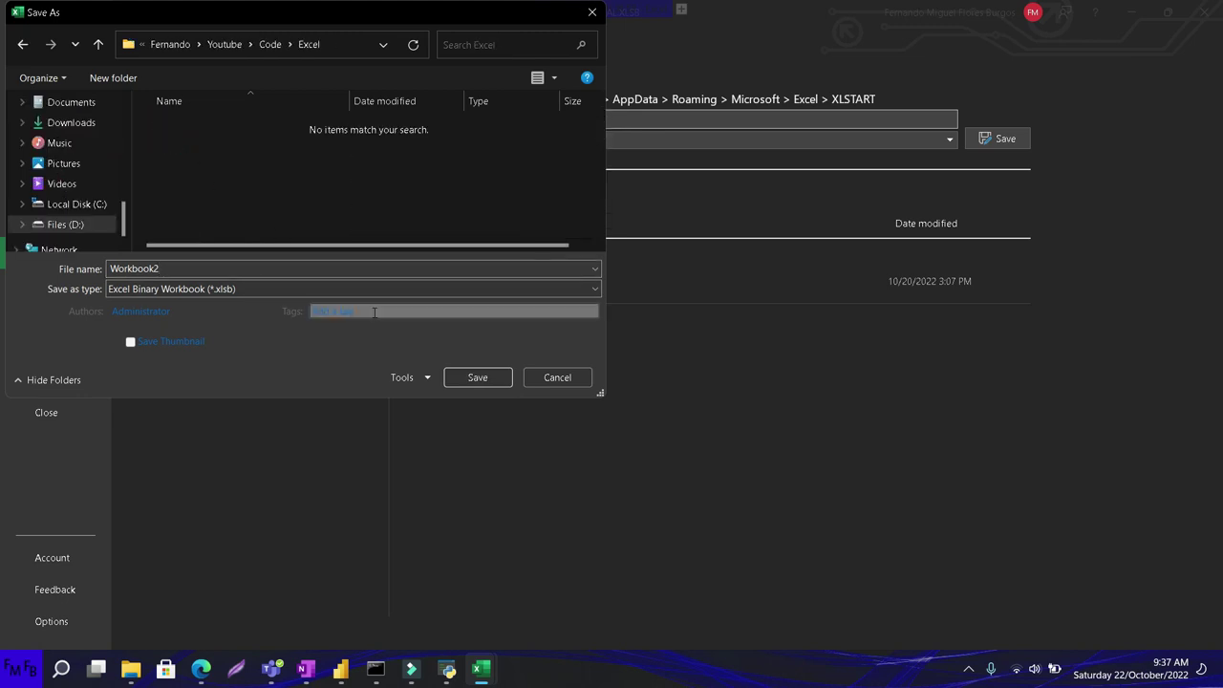
Save it as Excel Workbook (*.xlsx), accepting saving without the macro project.
left_click(525, 290)
left_click(515, 302)
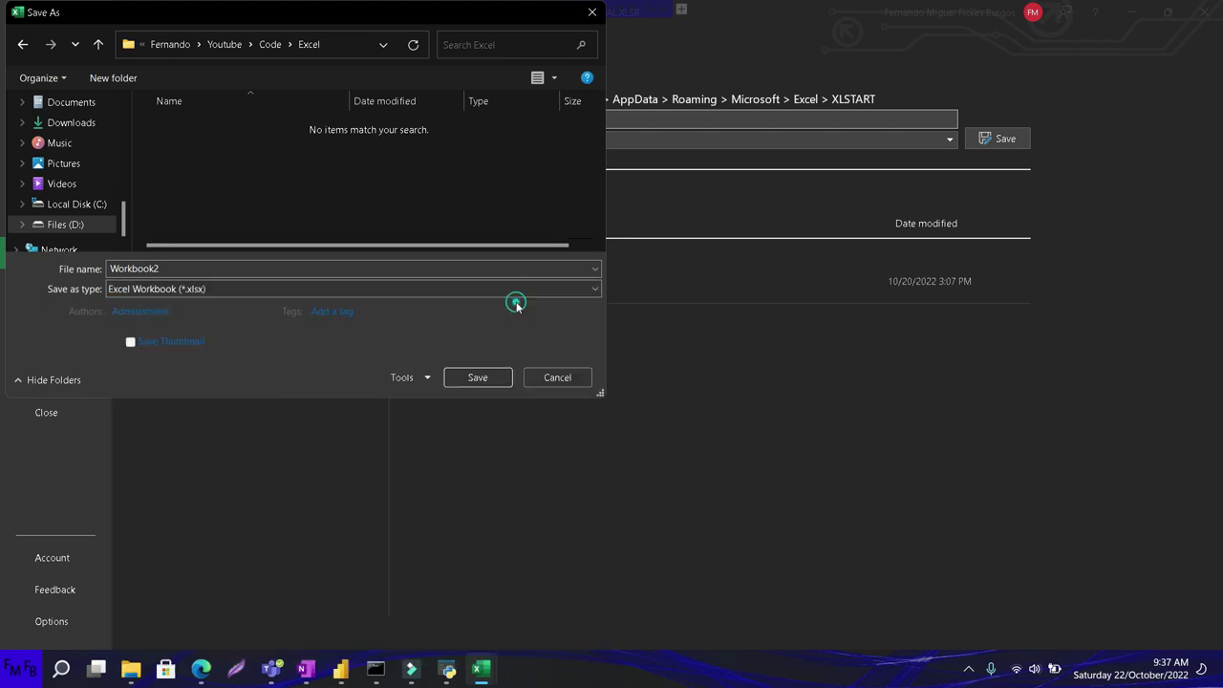
left_click(485, 377)
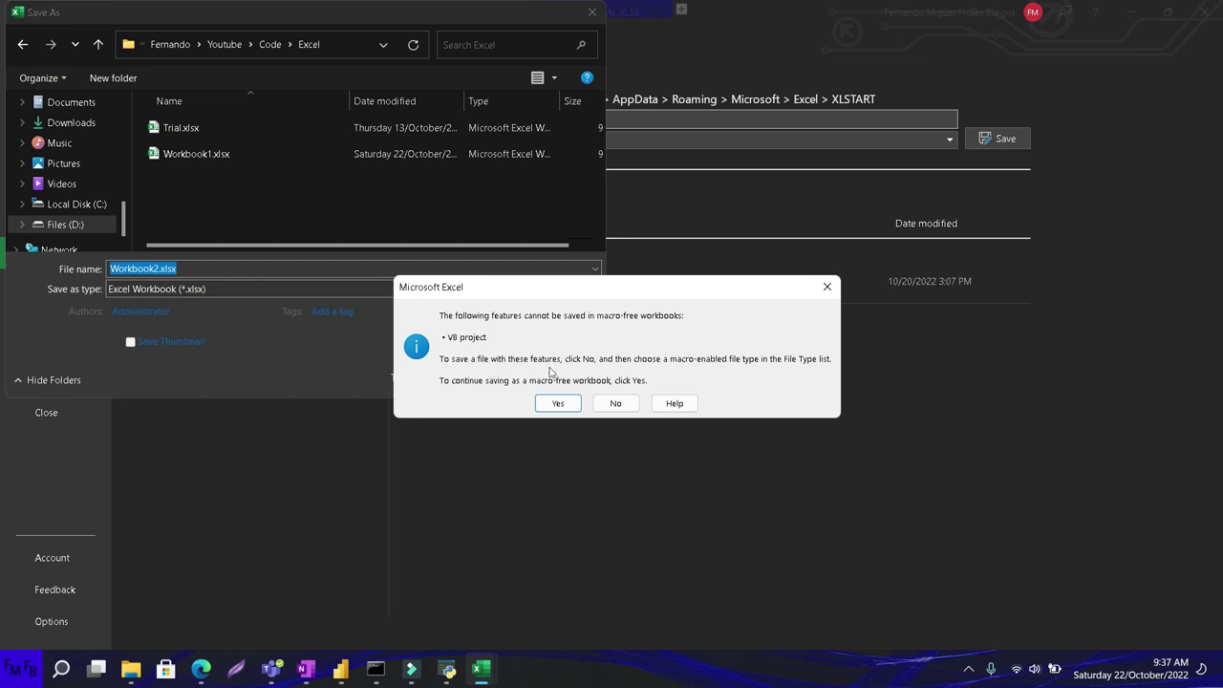
left_click(557, 402)
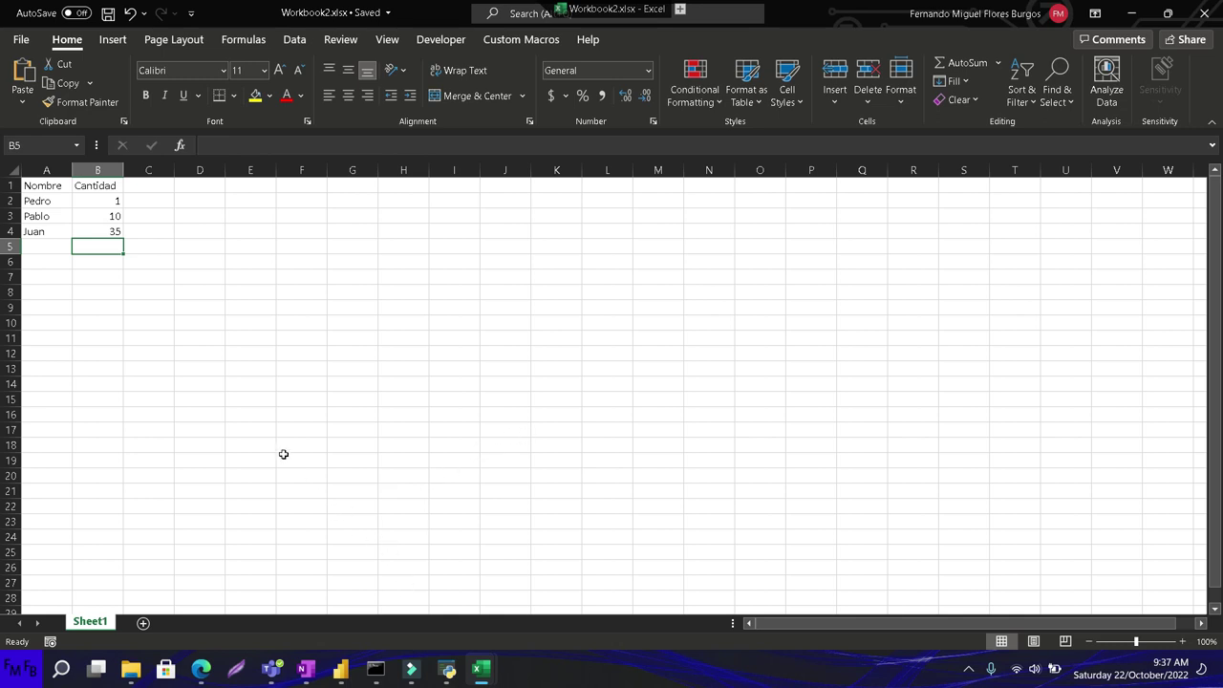
Create a new blank workbook and show the Queries & Connections pane.
key("ctrl+n")
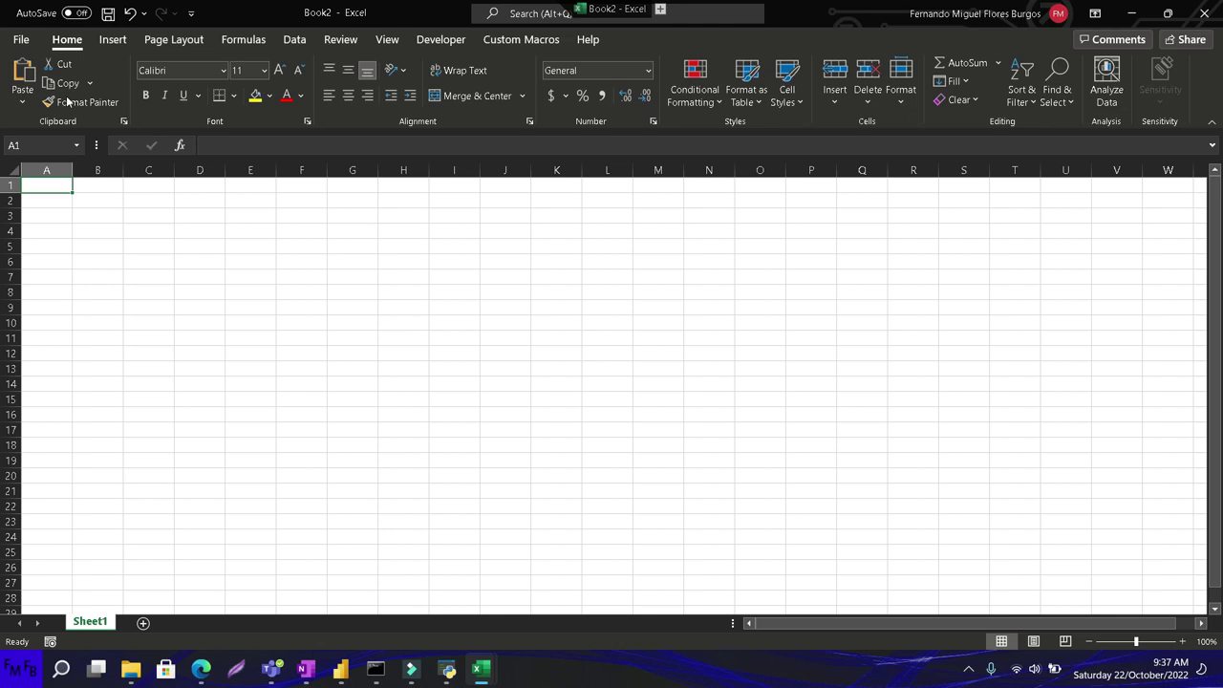
left_click(295, 39)
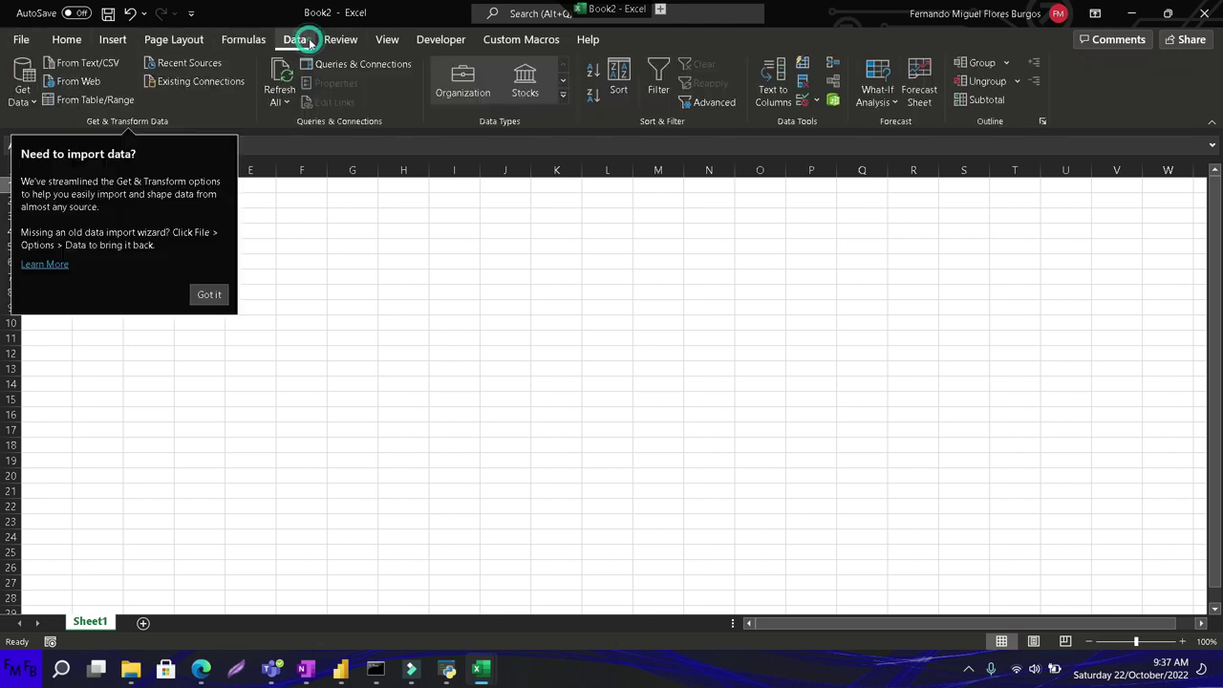
left_click(219, 290)
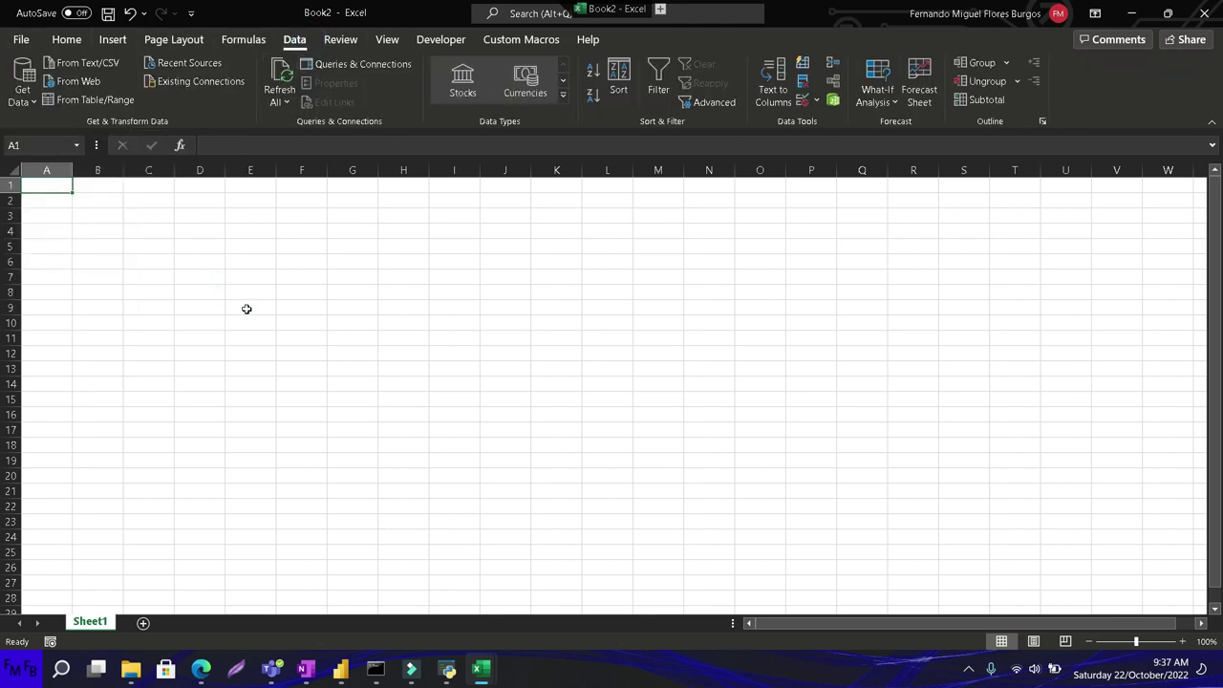
left_click(339, 64)
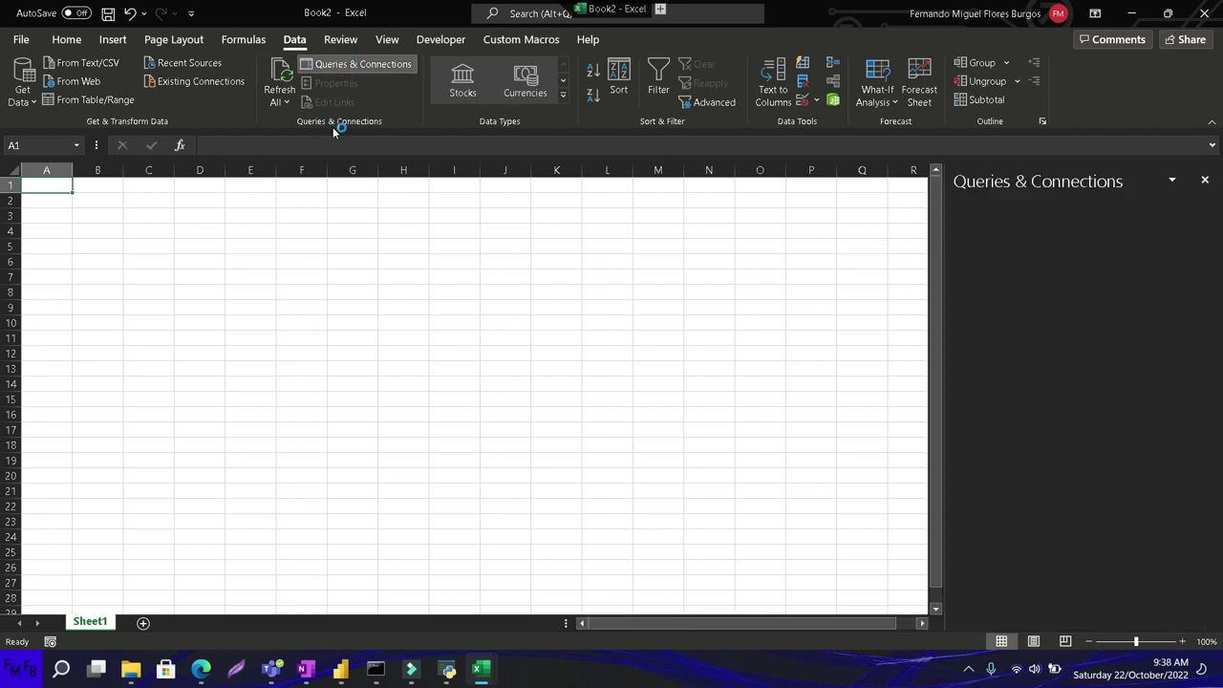
left_click(42, 100)
key("Escape")
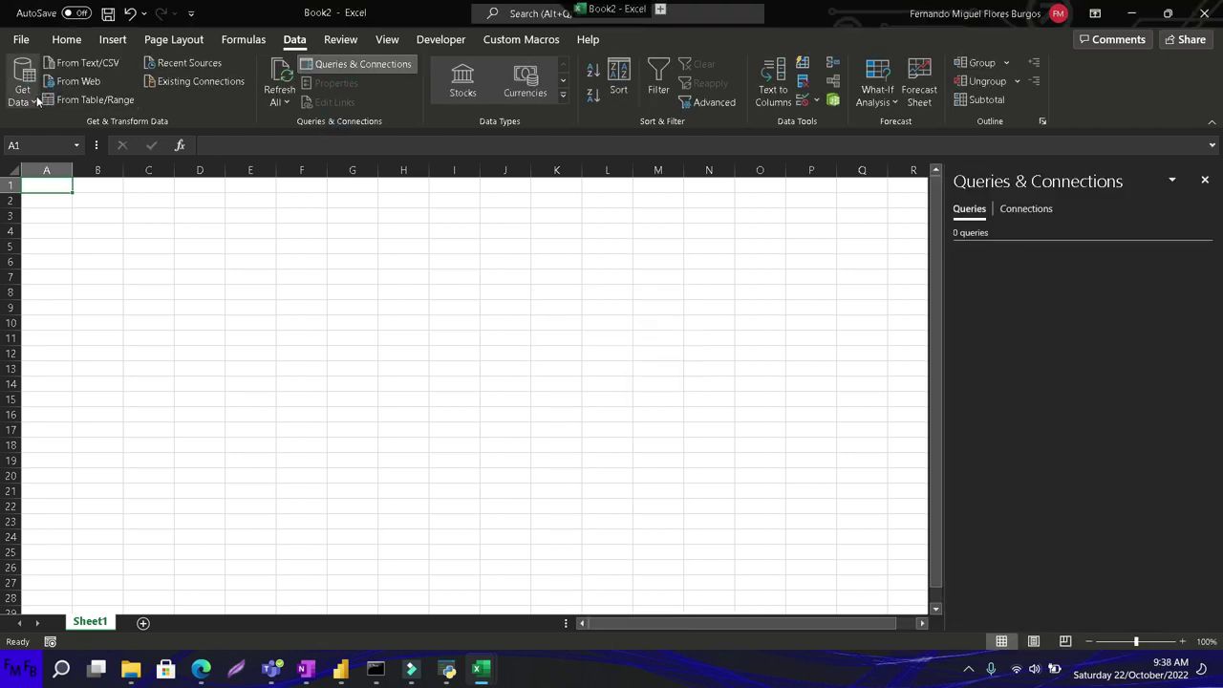
Get Data From Workbook, choosing Workbook1.xlsx in Youtube\Code\Excel.
left_click(35, 101)
mouse_move(83, 167)
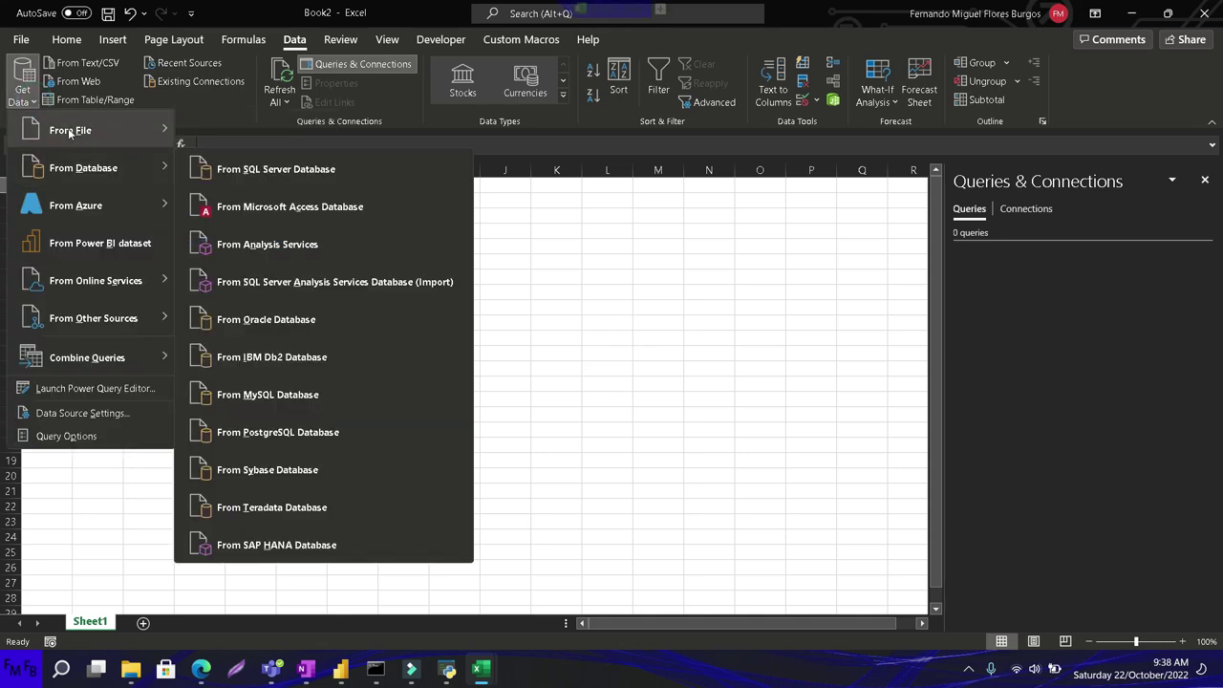
left_click(236, 131)
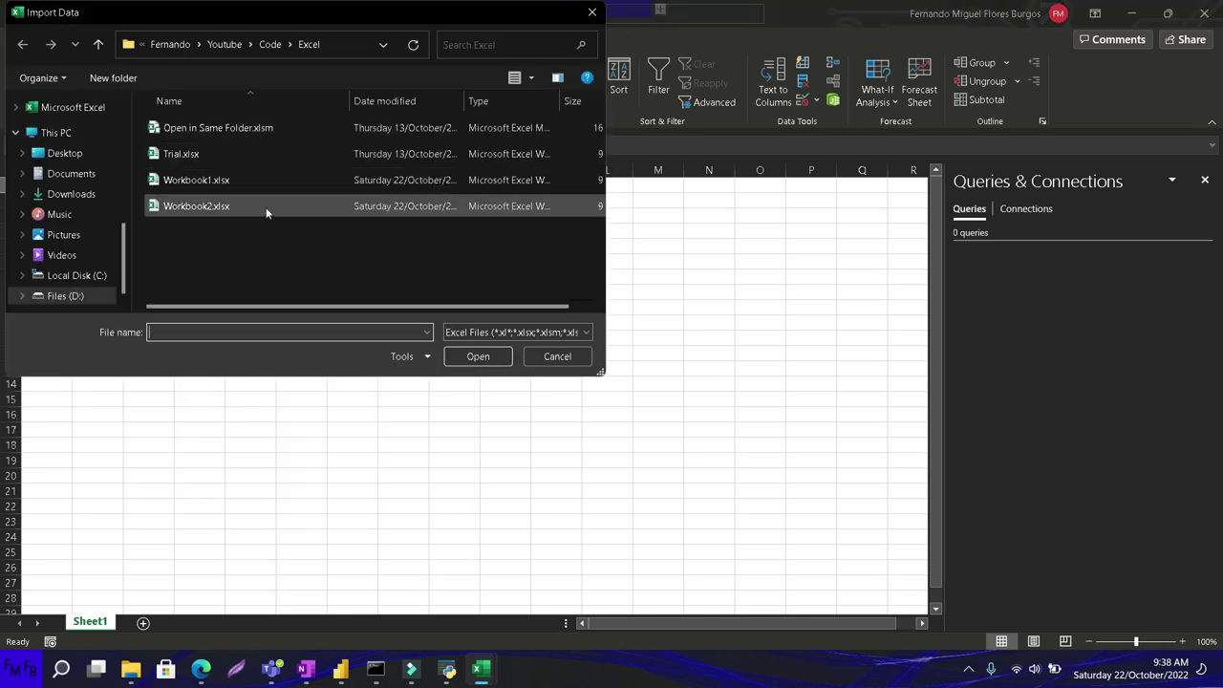
scroll(85, 234, "up", 3)
left_click(91, 227)
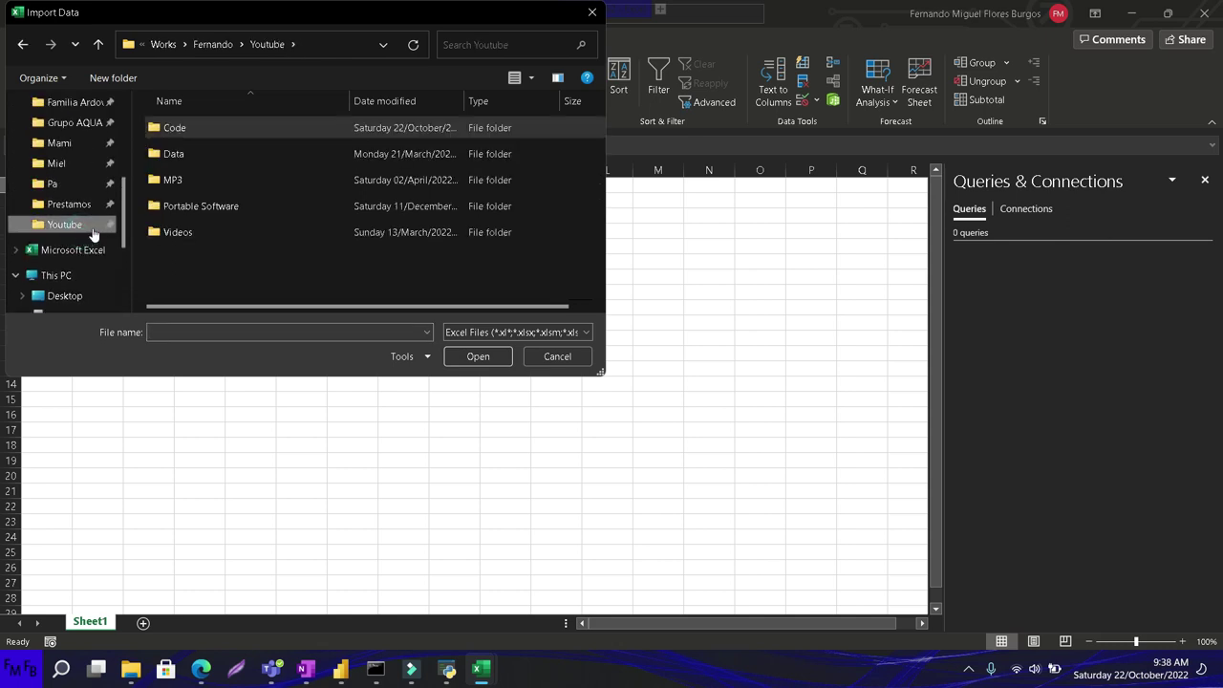
double_click(177, 128)
double_click(187, 130)
double_click(191, 180)
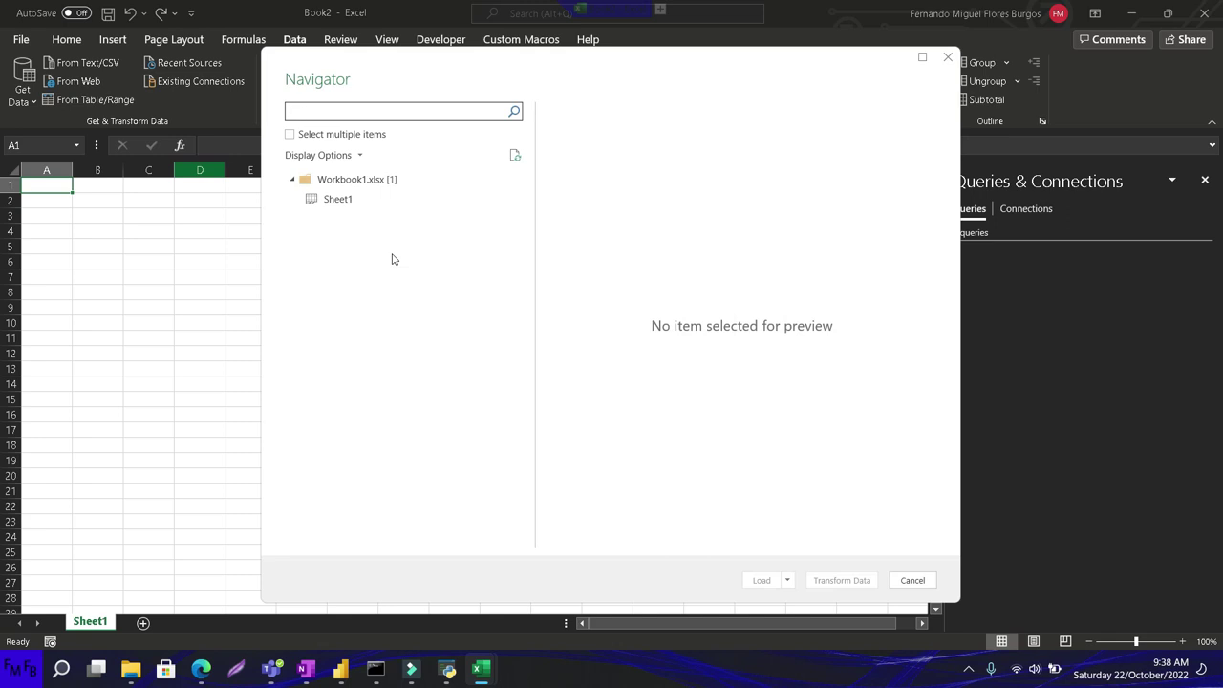
Open Workbook1's Sheet1 in the query editor, rename the query Workbook1, and Close & Load.
left_click(337, 200)
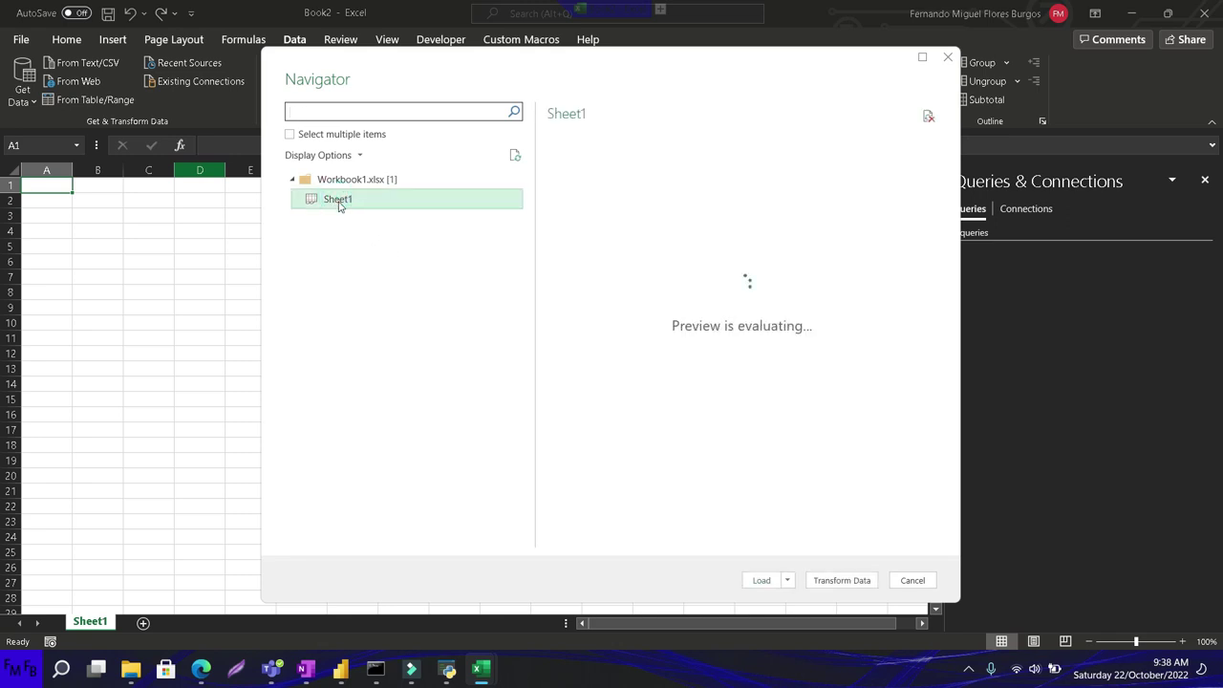
left_click(810, 580)
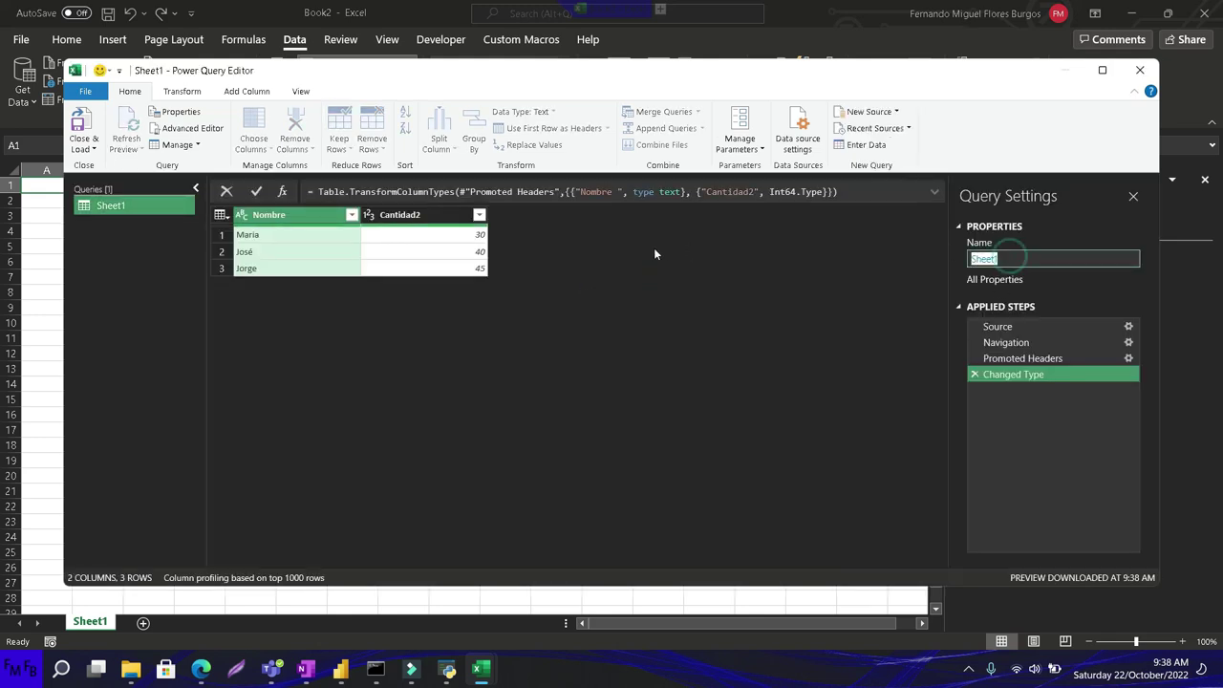
type("W")
type("orkbook1")
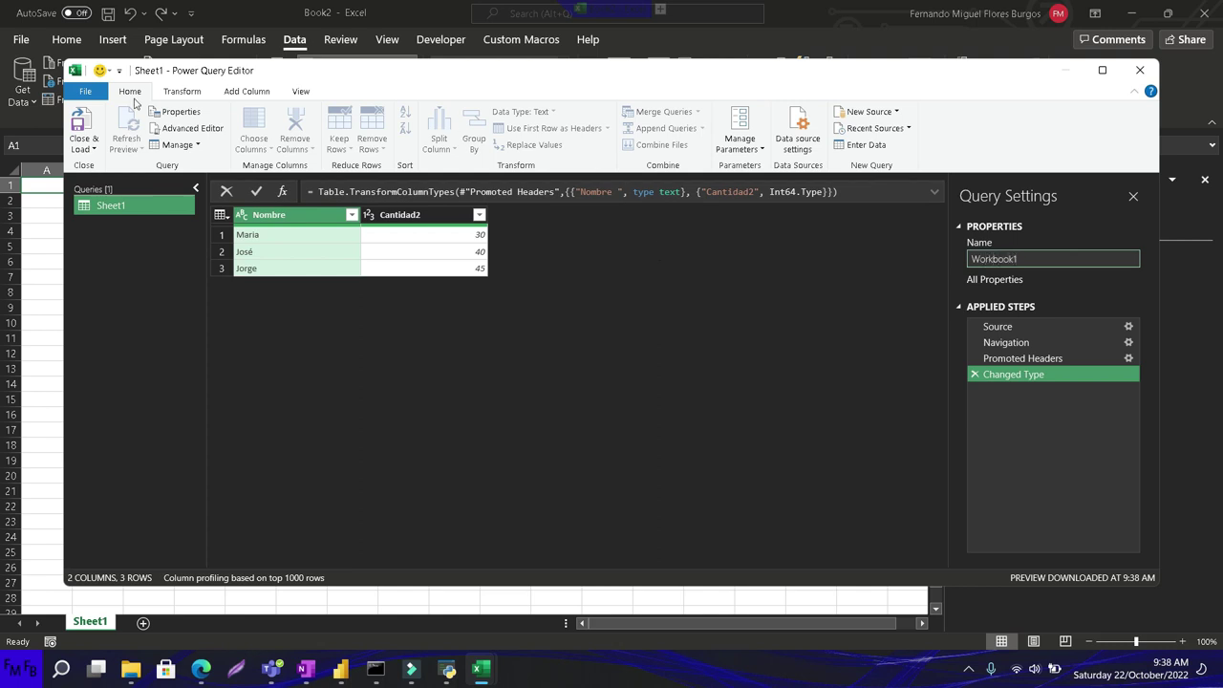
left_click(84, 127)
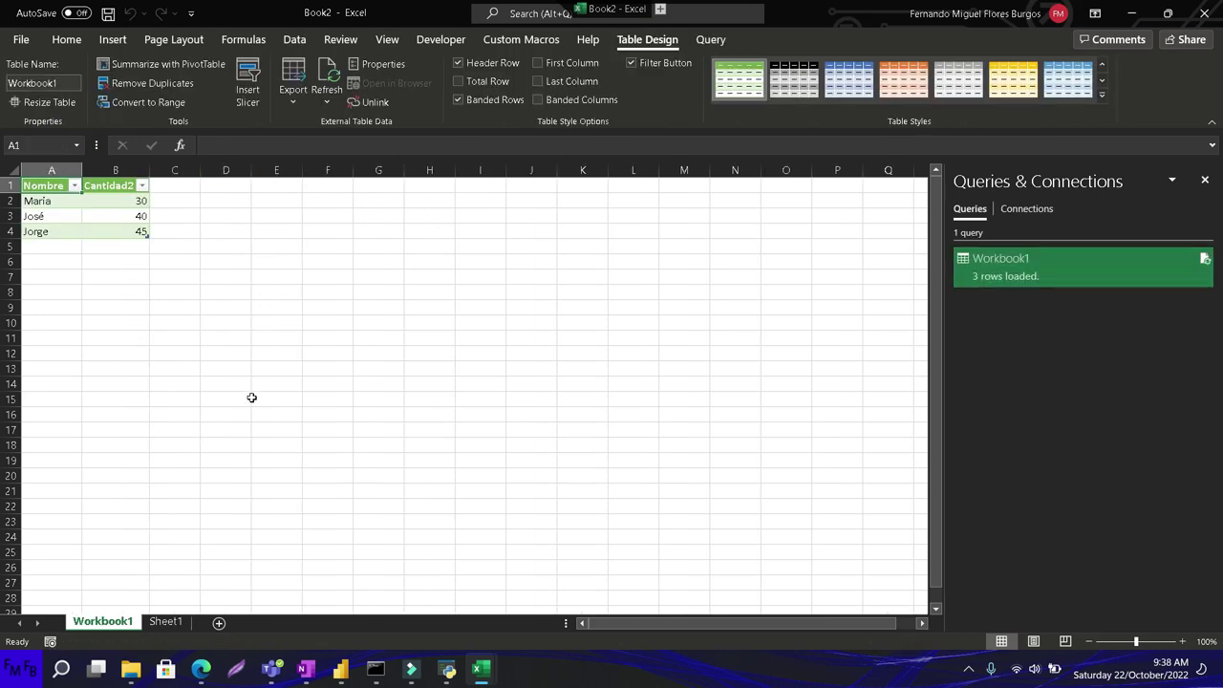
Import Workbook2.xlsx from file and open its Sheet1 in the Power Query Editor.
key("alt+Tab")
key("alt+Tab")
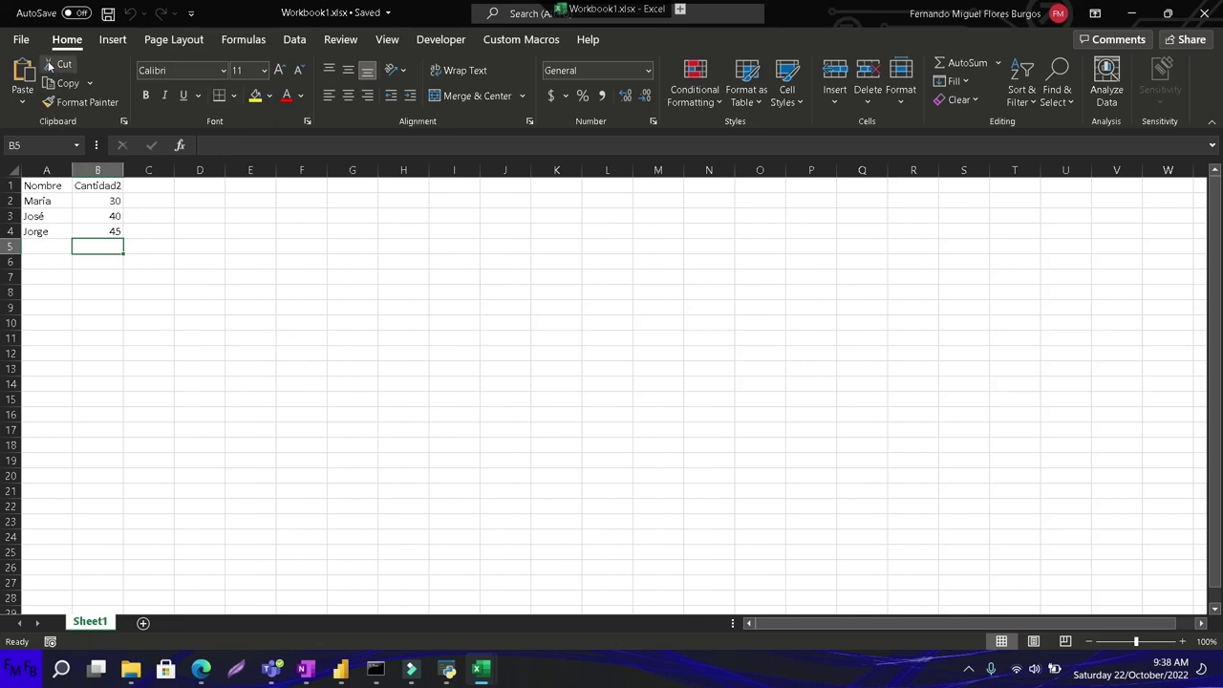
key("alt+Tab")
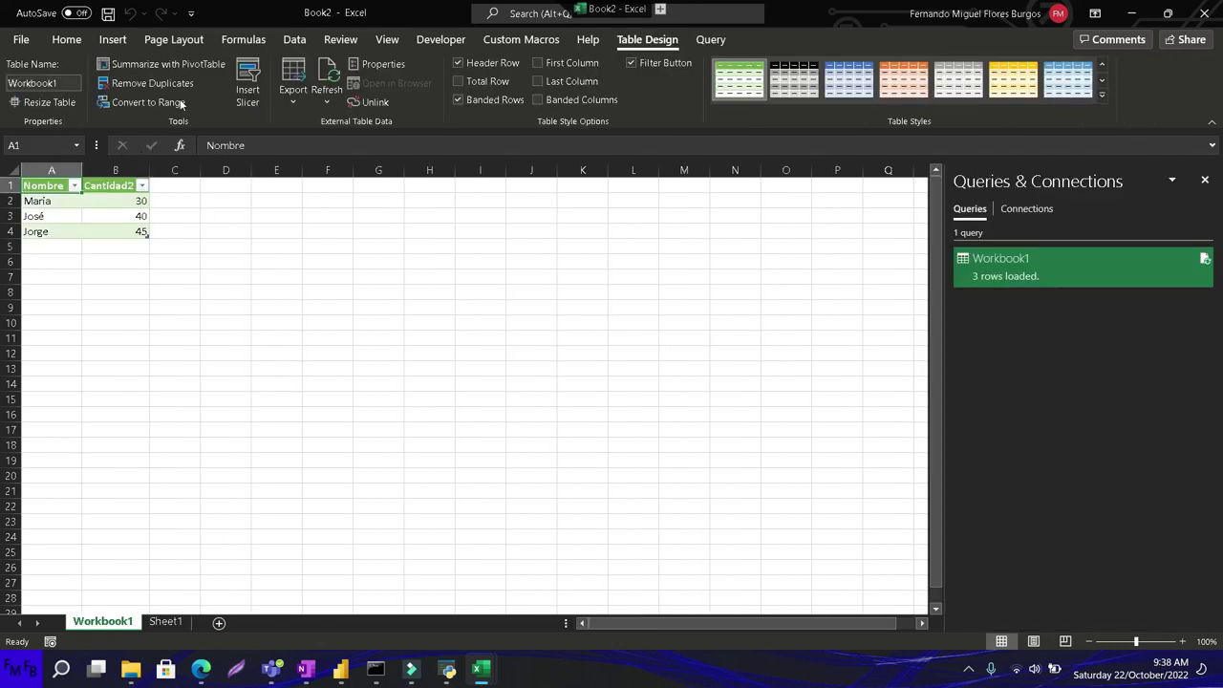
left_click(293, 39)
left_click(22, 91)
mouse_move(70, 130)
left_click(256, 132)
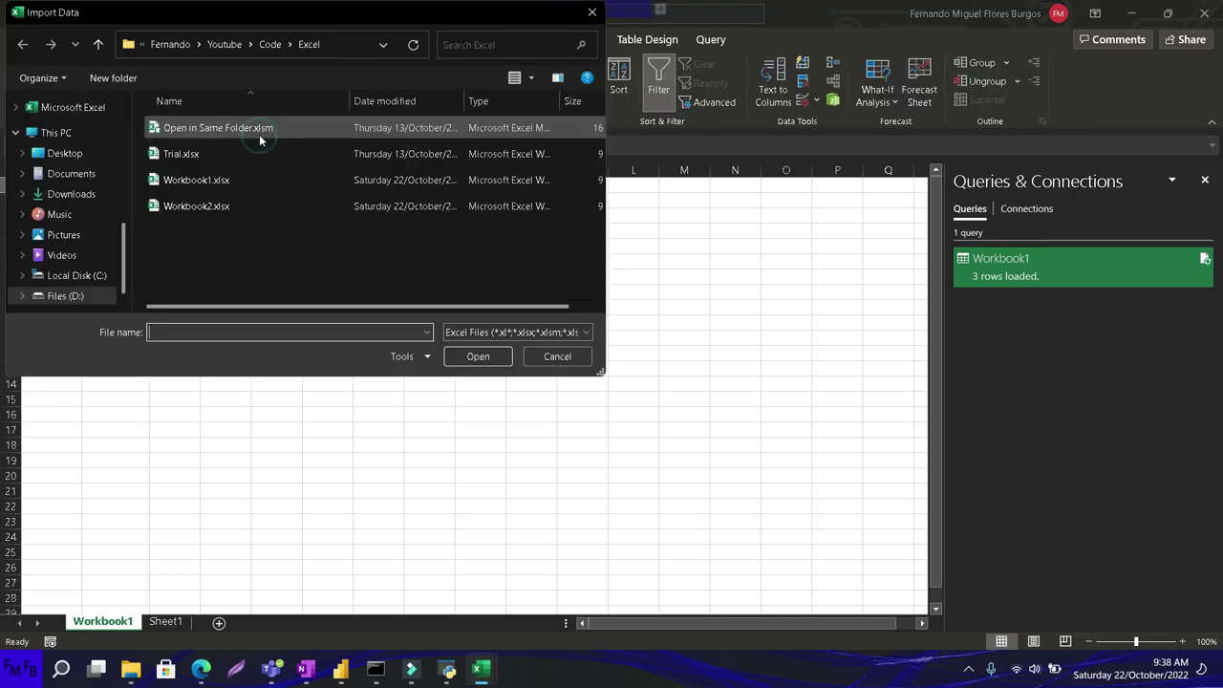
double_click(226, 201)
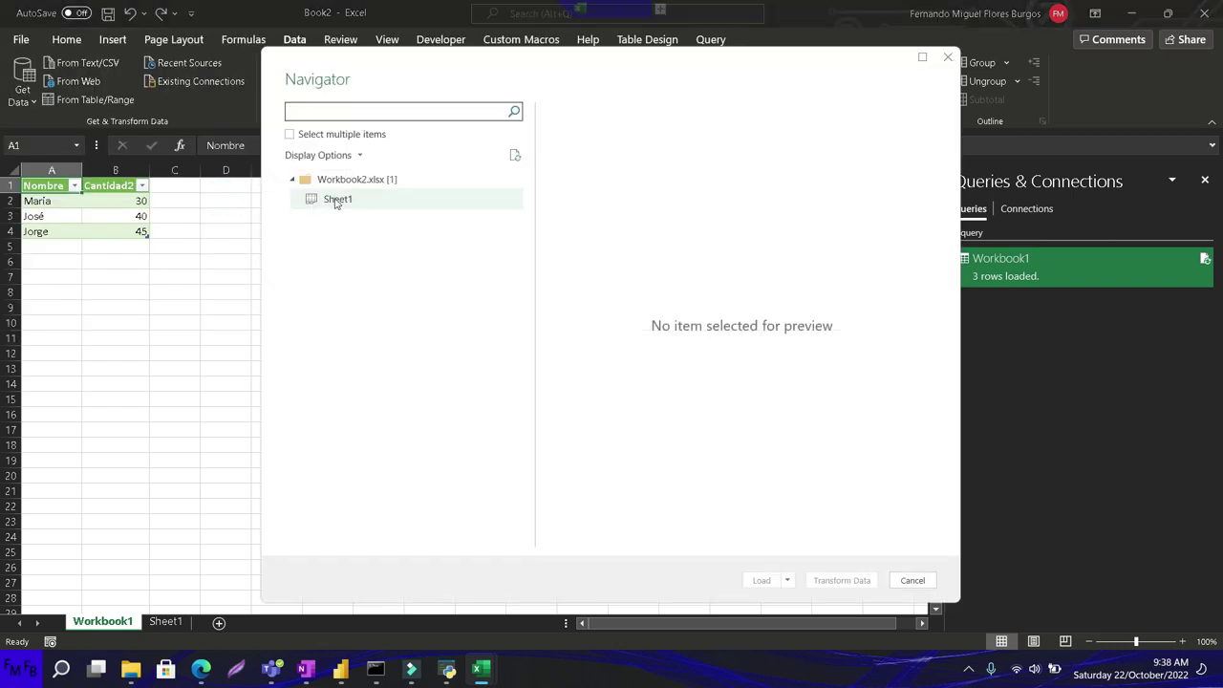
left_click(336, 201)
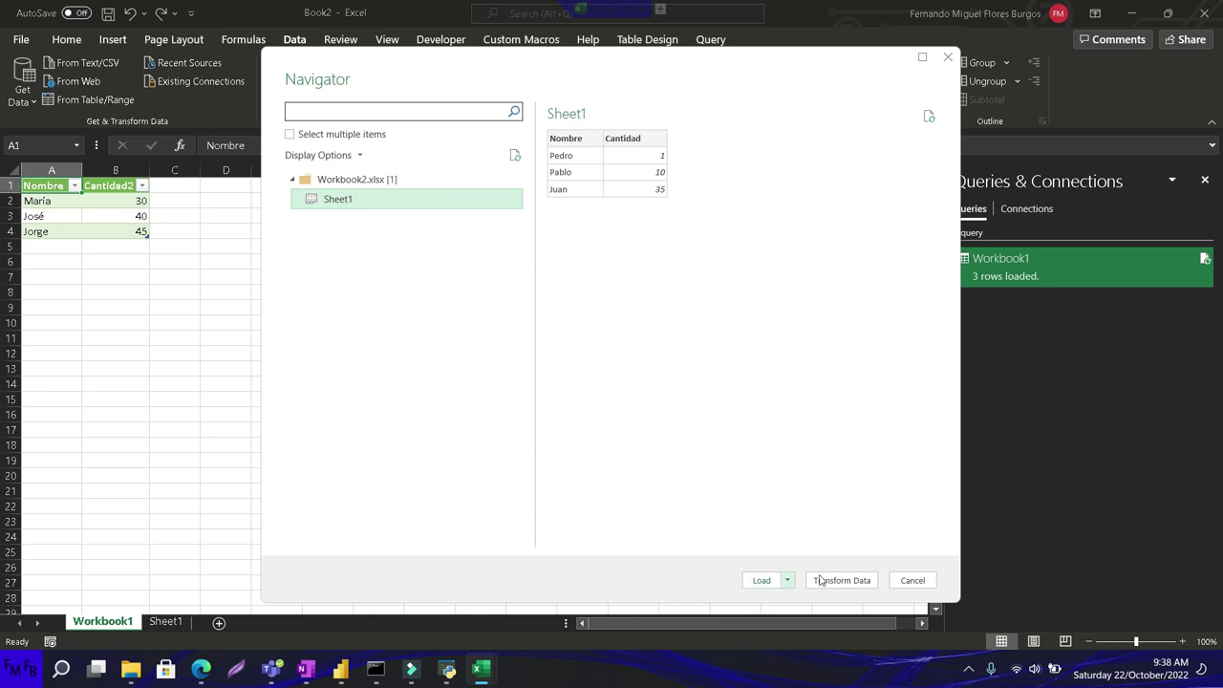
left_click(853, 579)
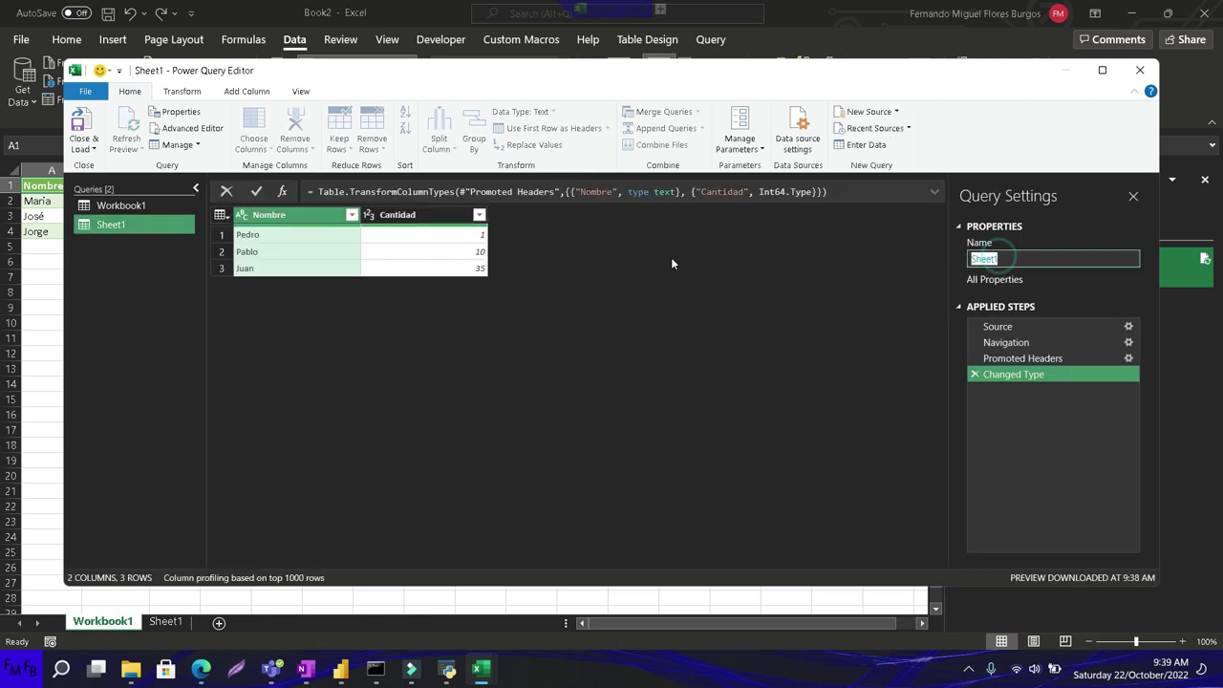
Rename the query to Workbook2 and Close & Load it into a new sheet.
type("Workbook2")
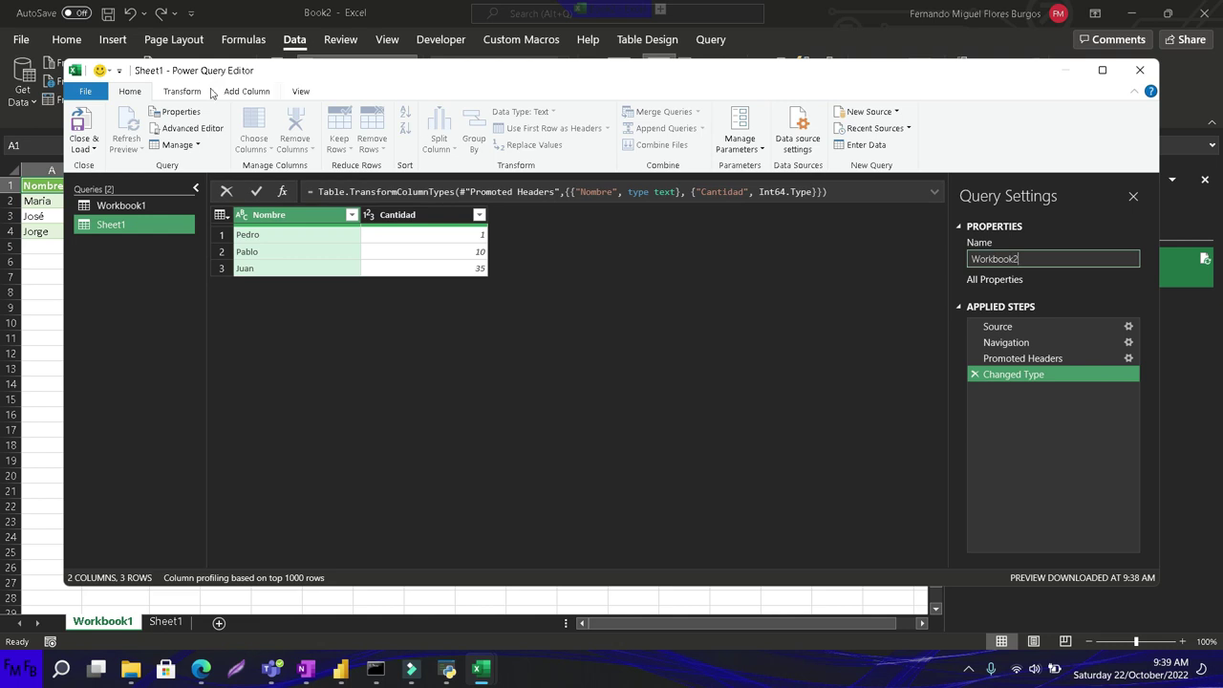
left_click(90, 126)
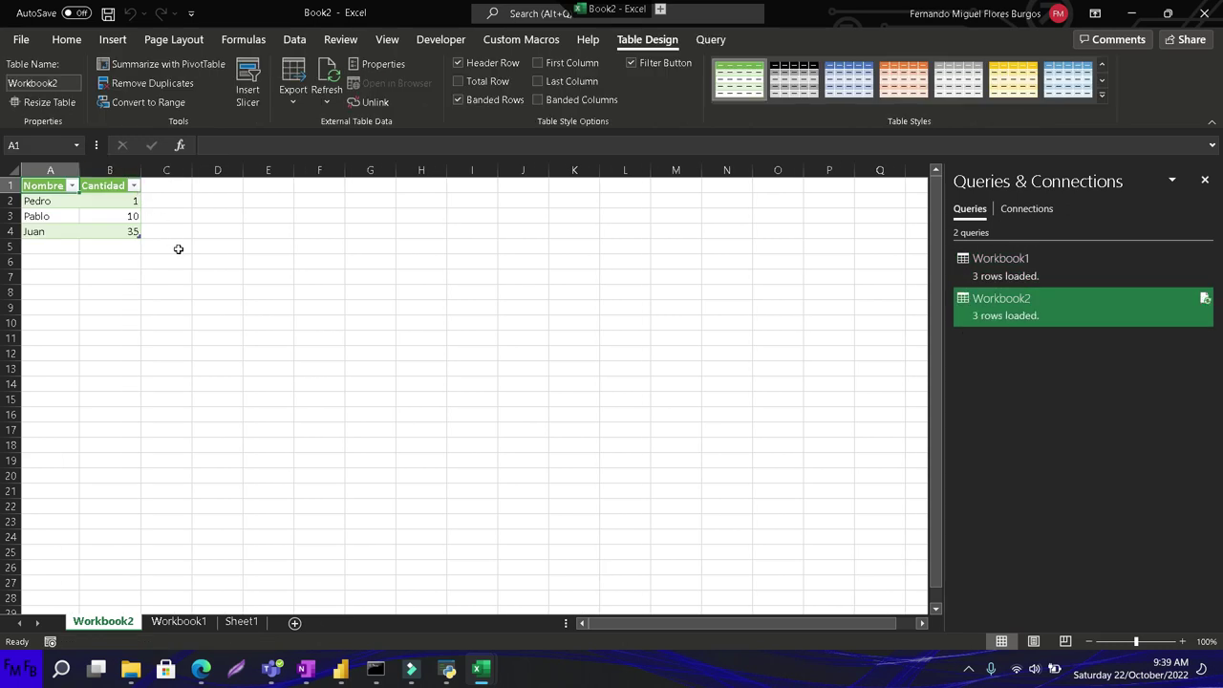
mouse_move(482, 670)
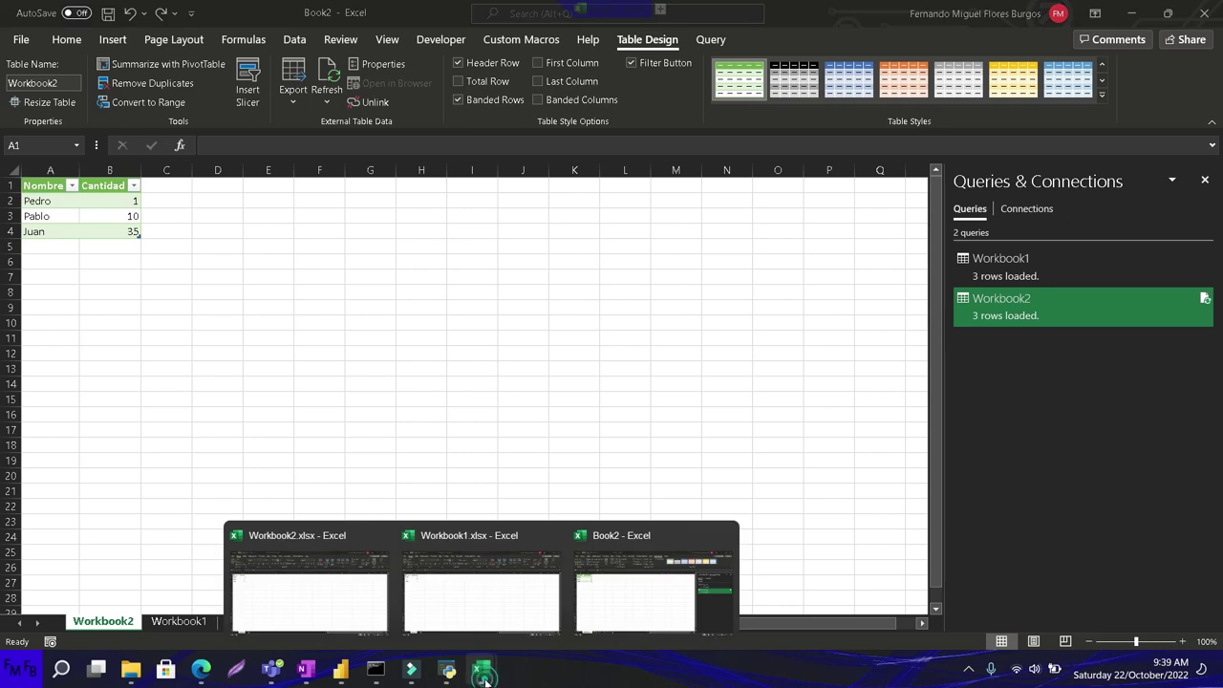
In Workbook2.xlsx, add a new name with quantity 60 in row 5.
left_click(316, 581)
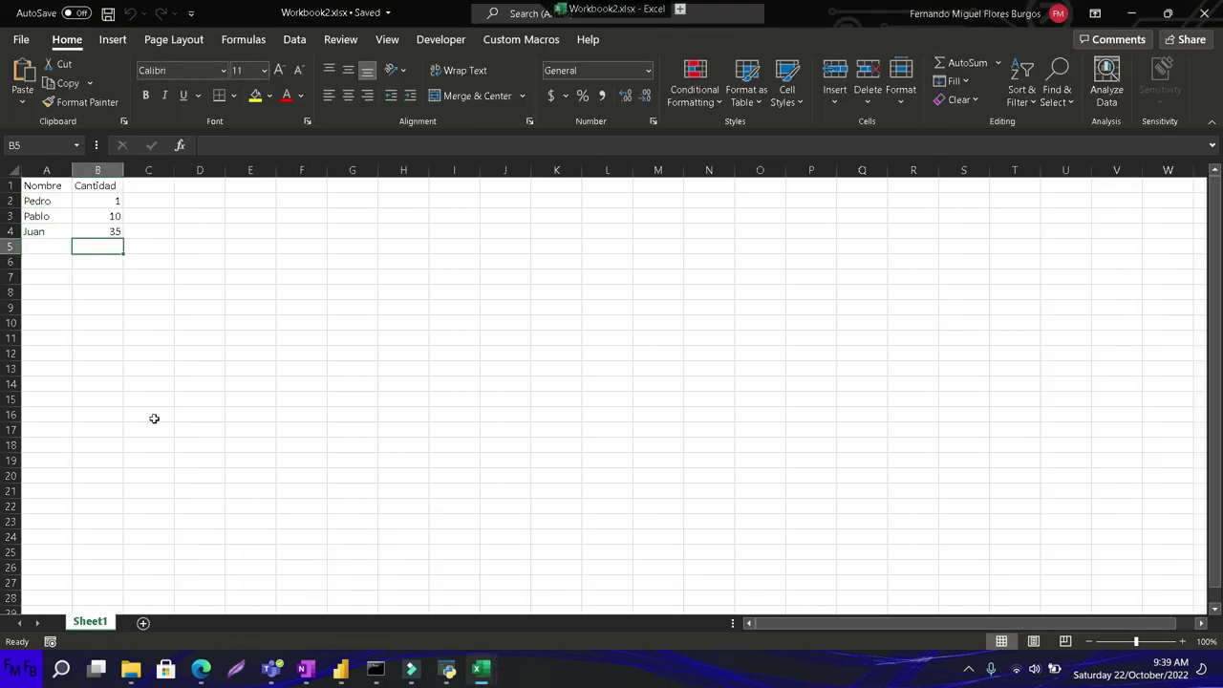
key("Left")
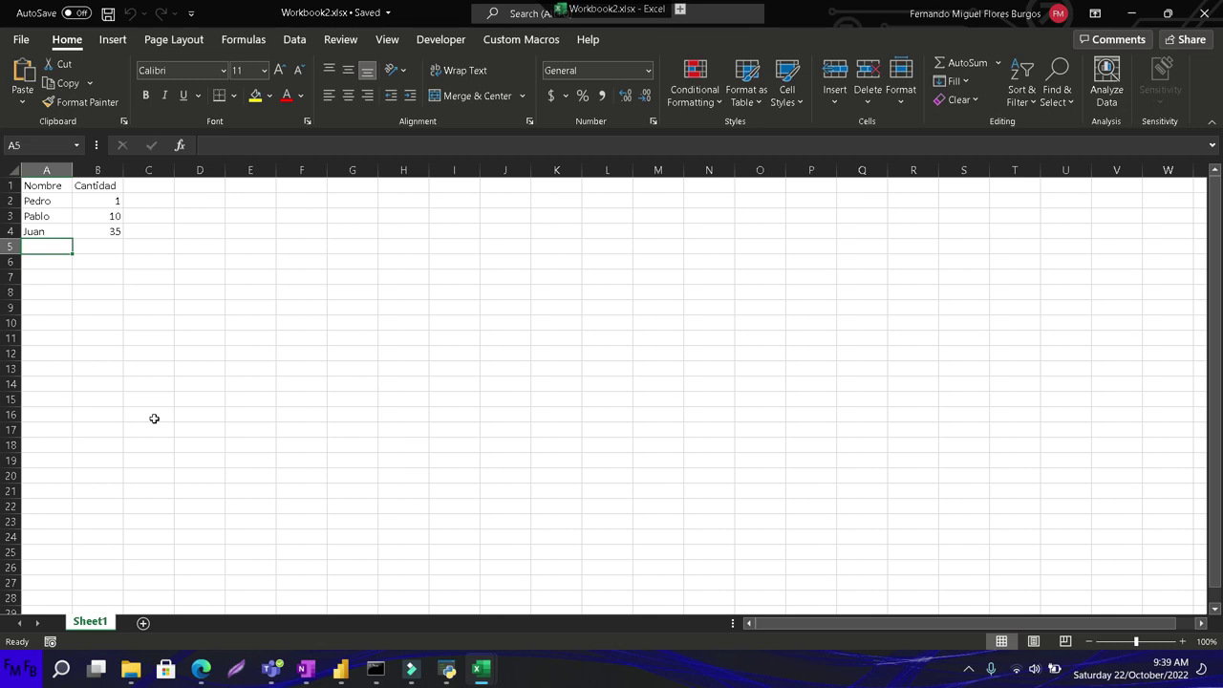
type("Fer")
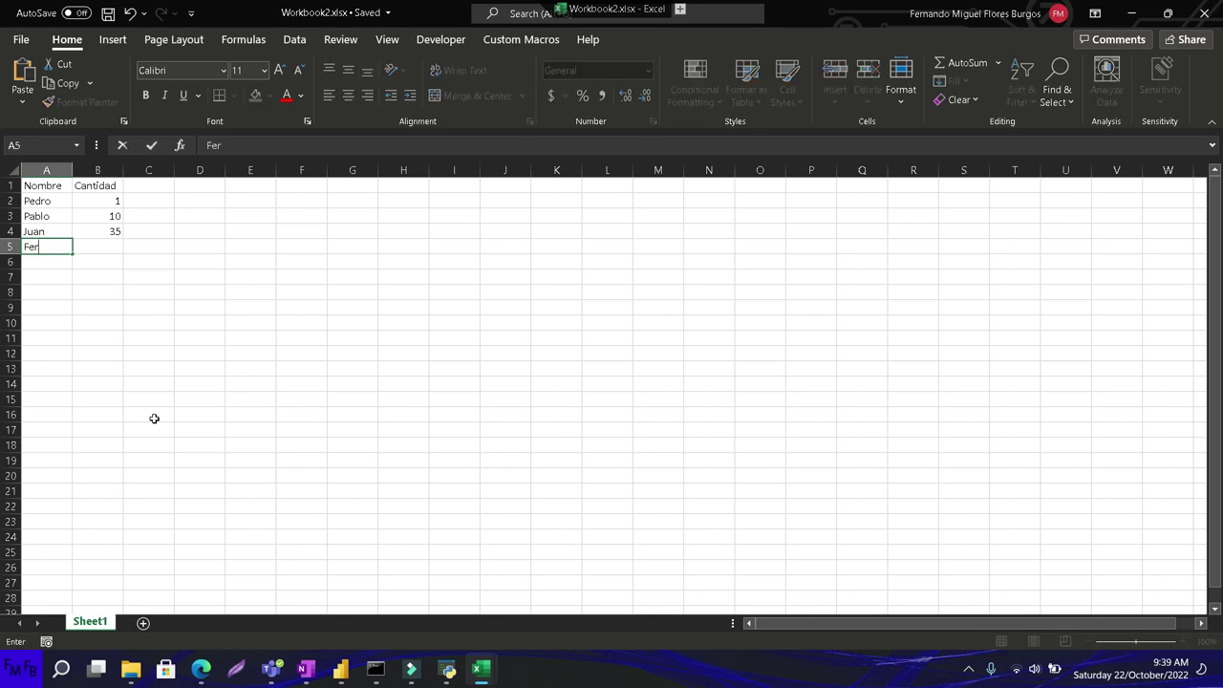
type("nando")
key("Tab")
type("60")
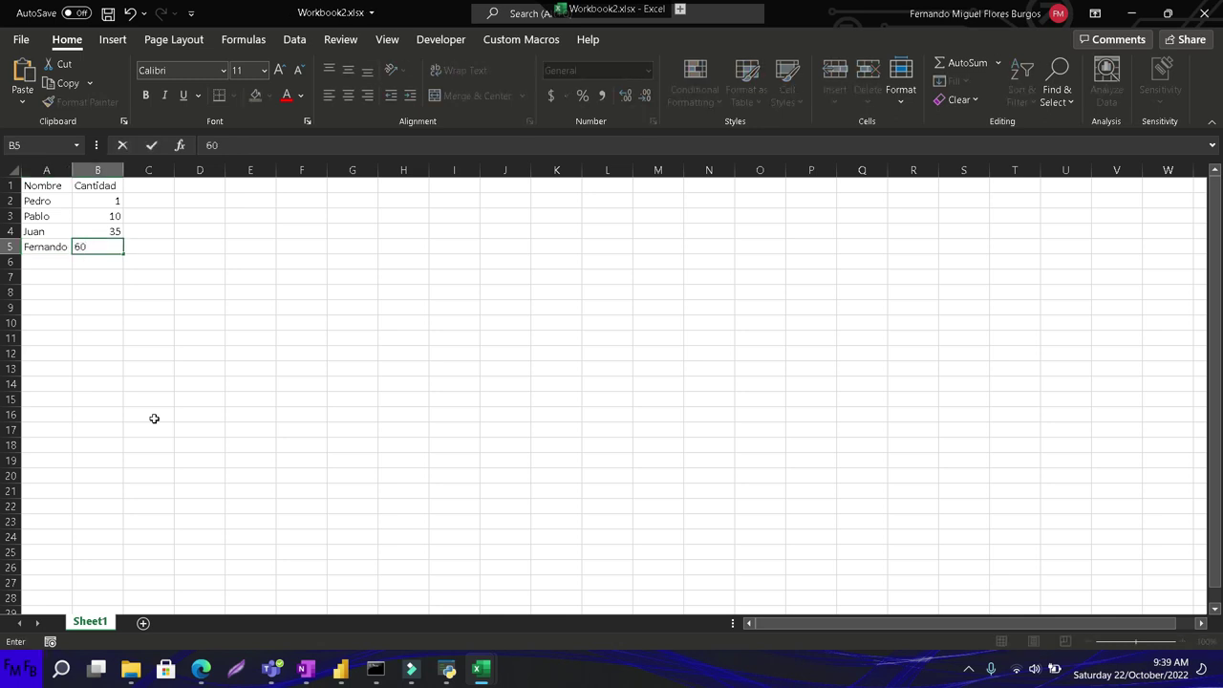
key("Return")
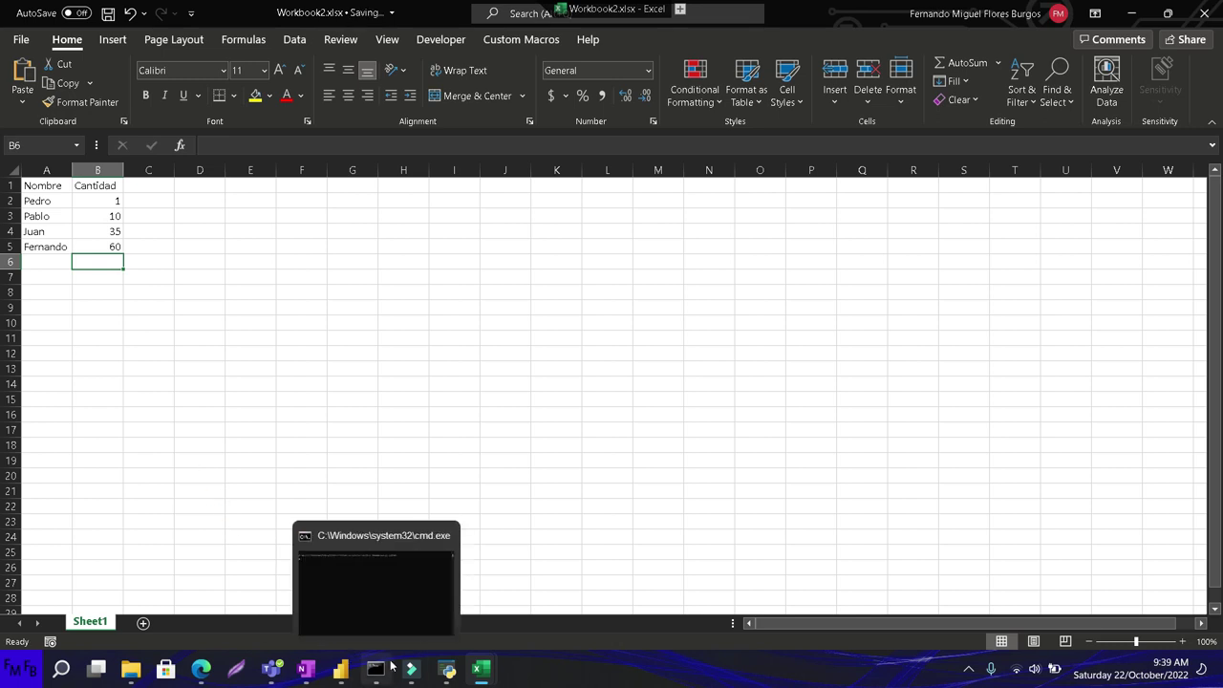
mouse_move(480, 668)
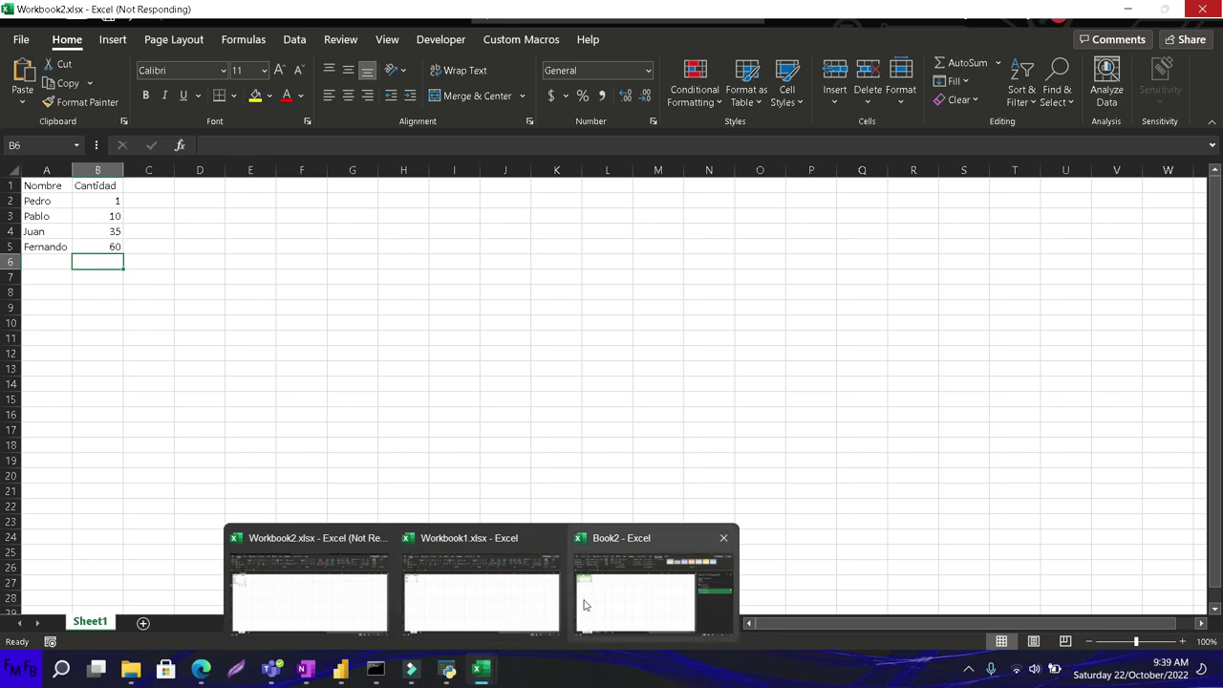
Dismiss the sharing-violation error and format warning, saving under the suggested temporary name.
left_click(322, 599)
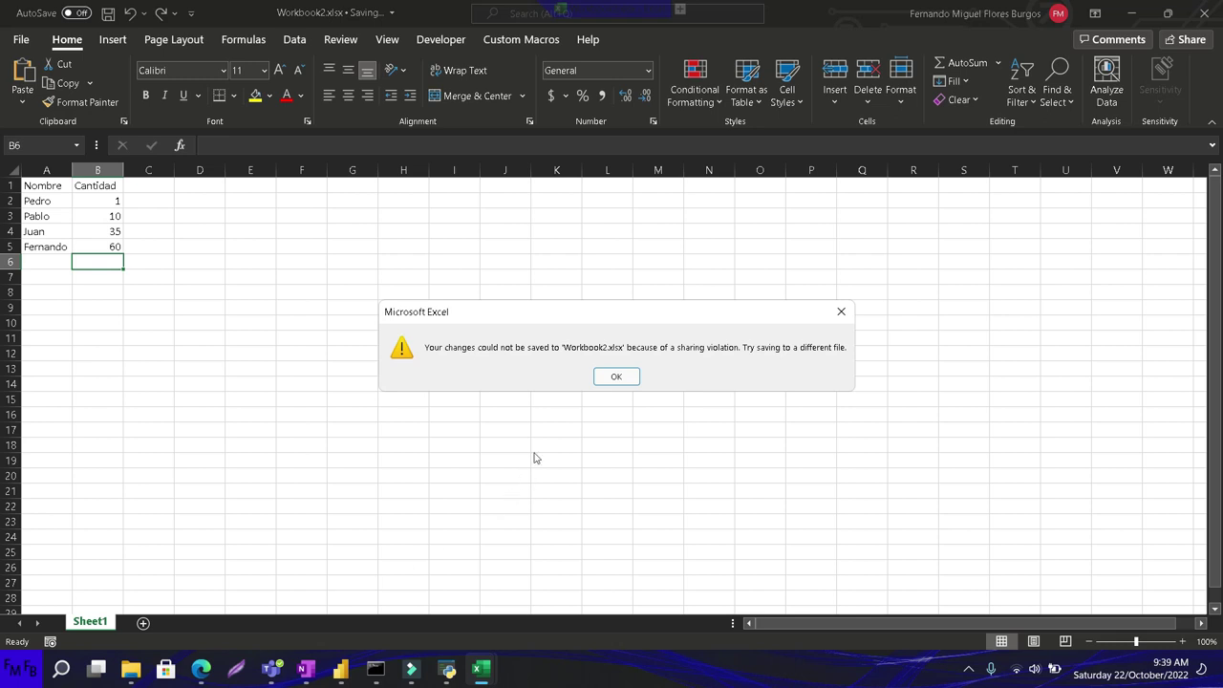
left_click(616, 376)
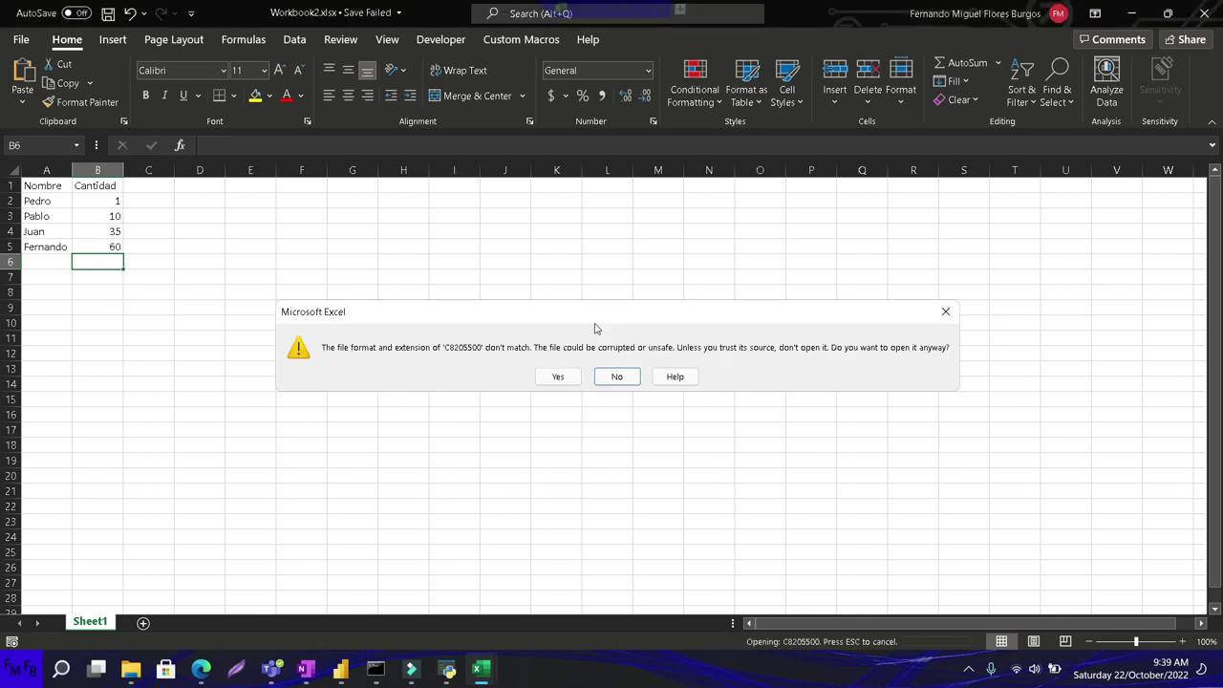
left_click(556, 377)
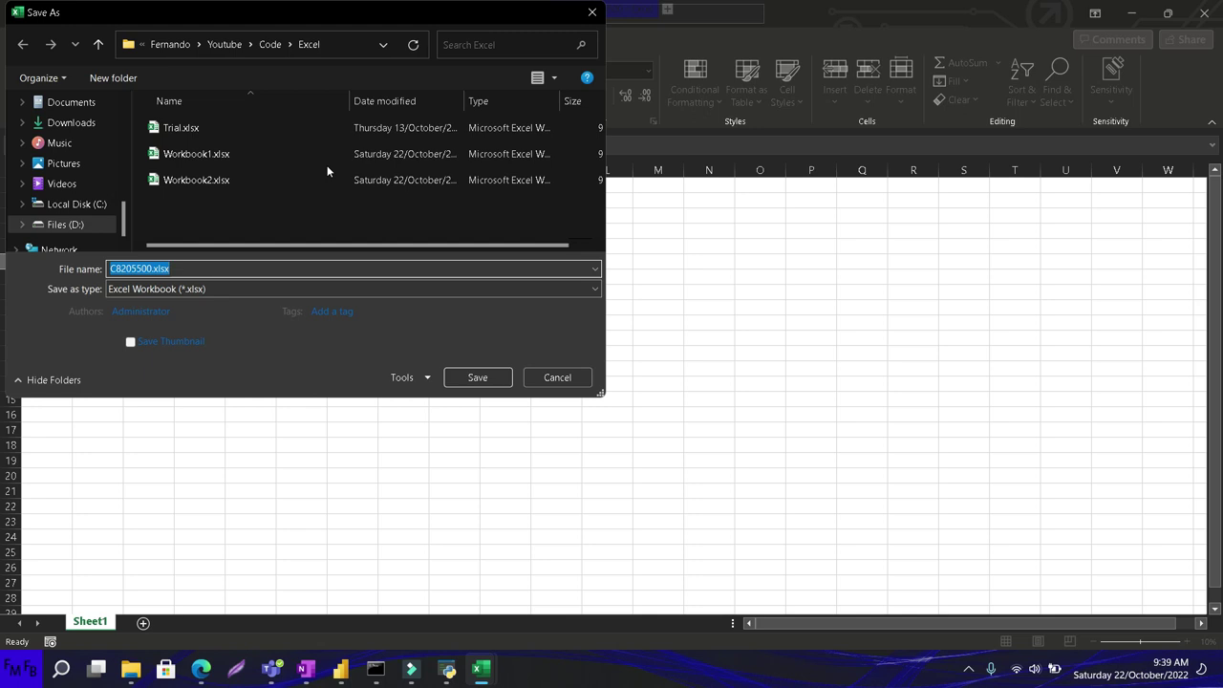
key("Return")
key("Return")
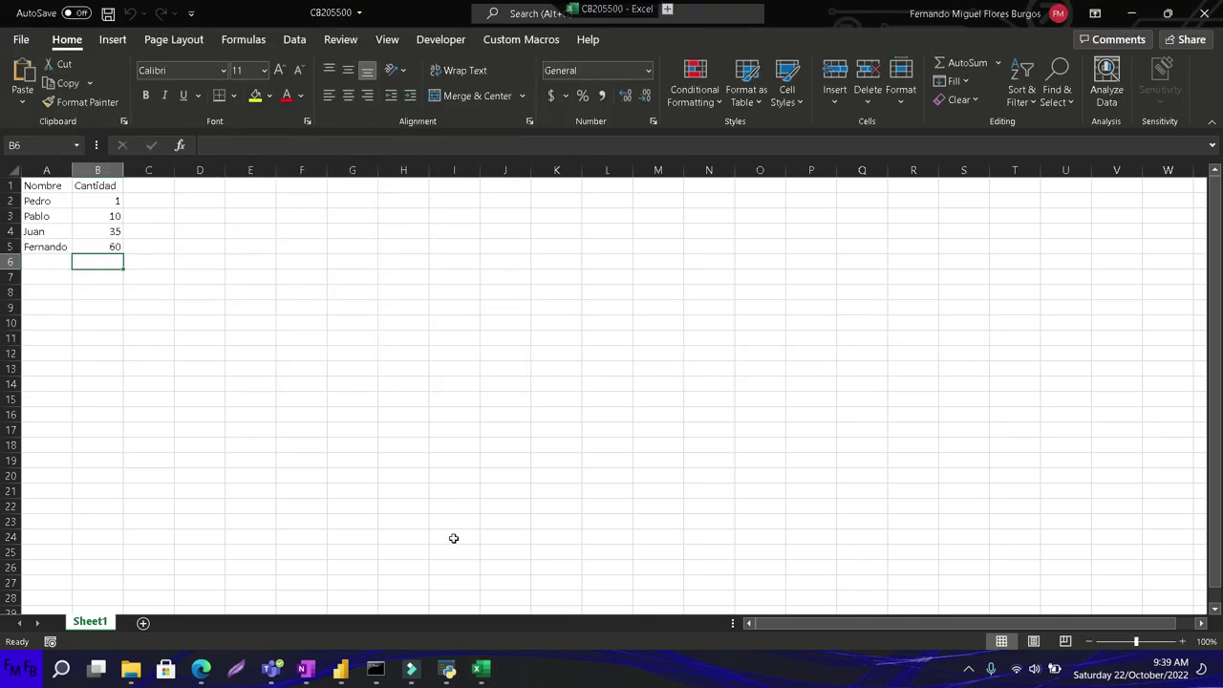
Preview the open Excel windows from the taskbar without switching to any.
left_click(484, 670)
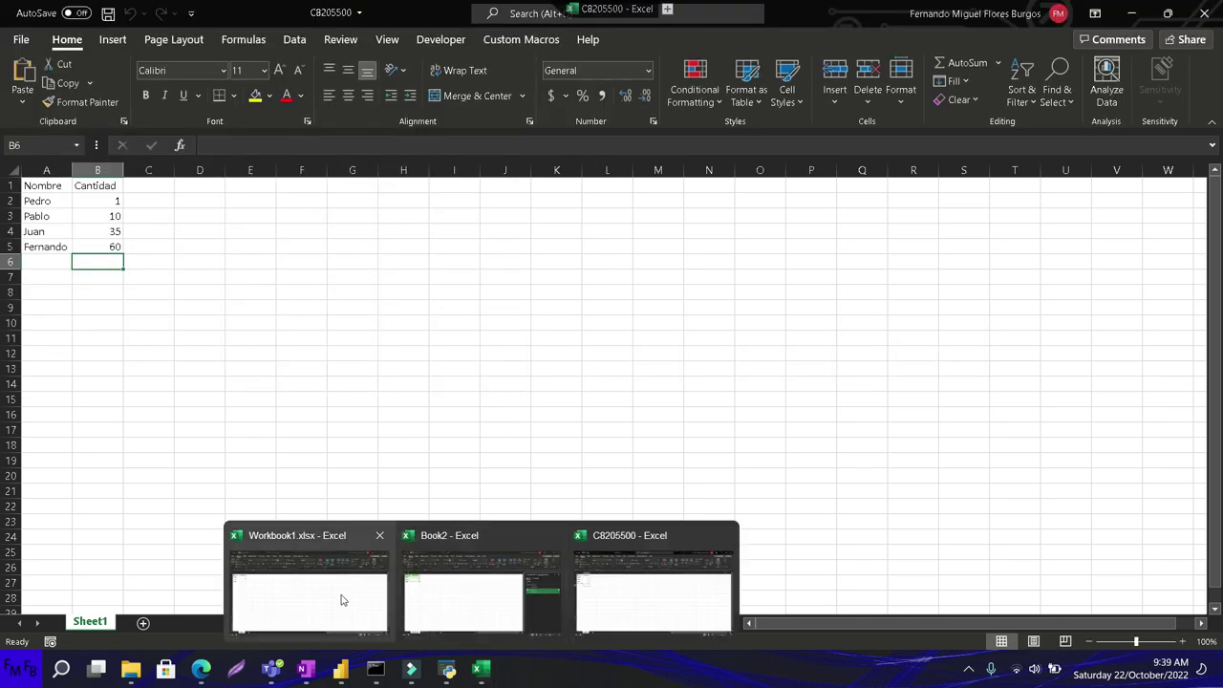
left_click(639, 582)
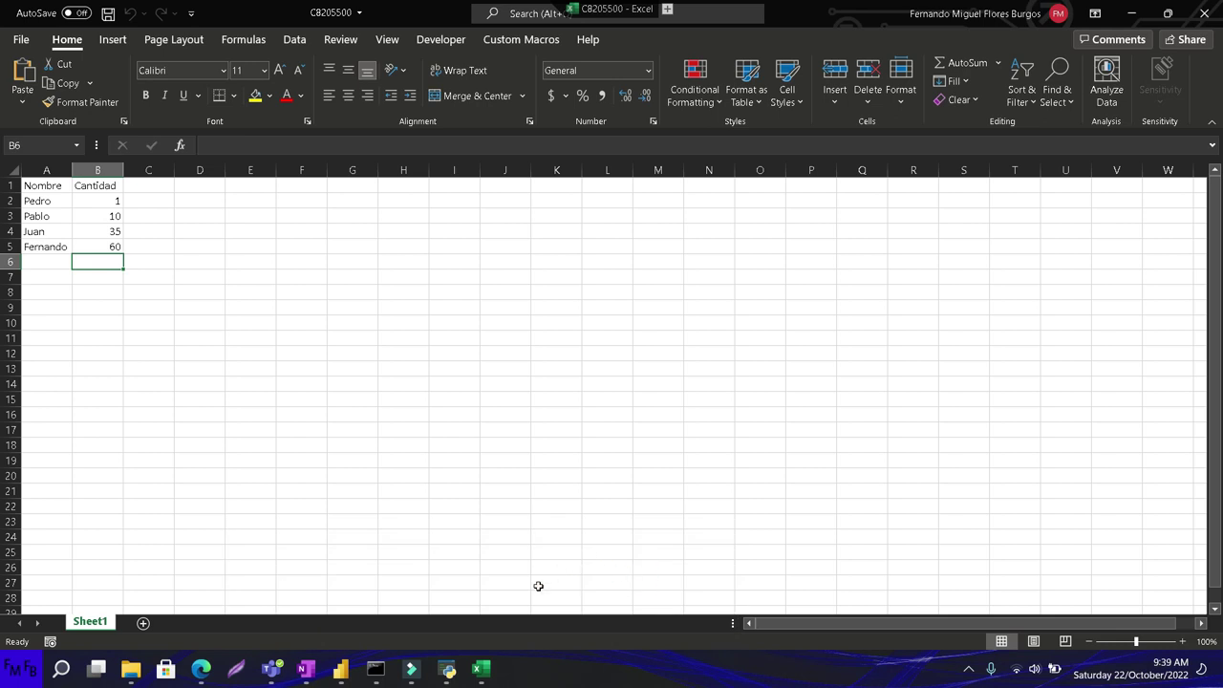
left_click(483, 671)
left_click(622, 609)
Save Book2 over Workbook2.xlsx via Save As, confirm the replacement, and clear the resulting error dialogs.
left_click(21, 39)
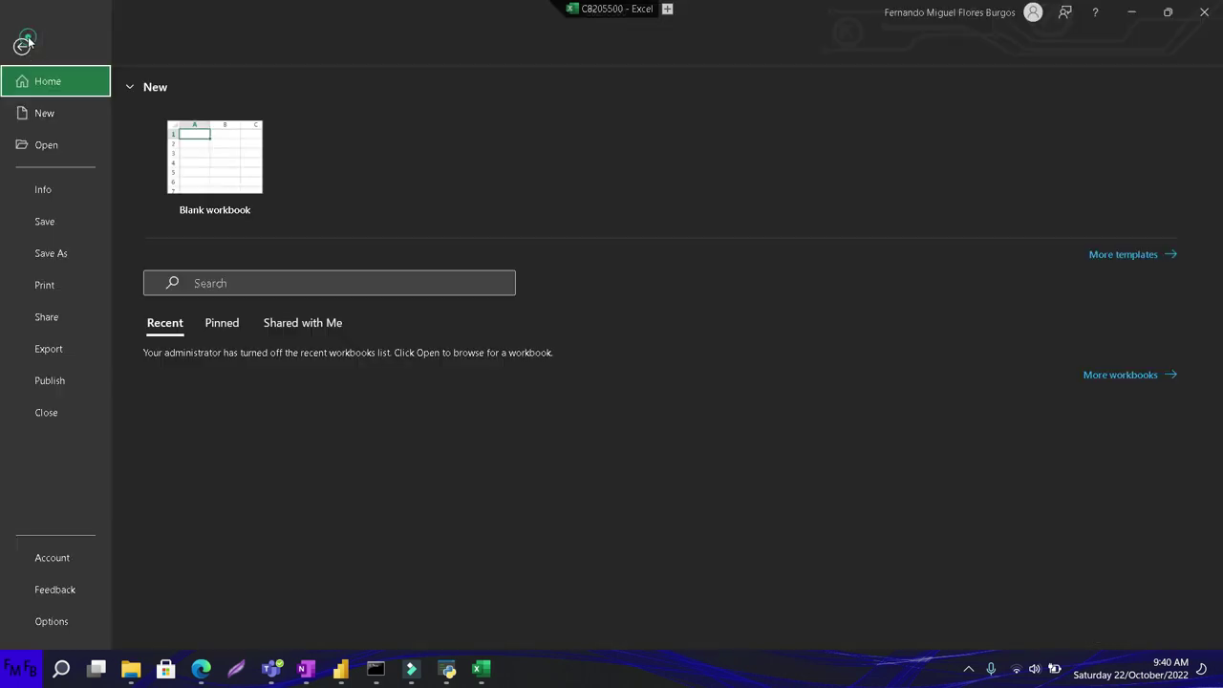
left_click(39, 253)
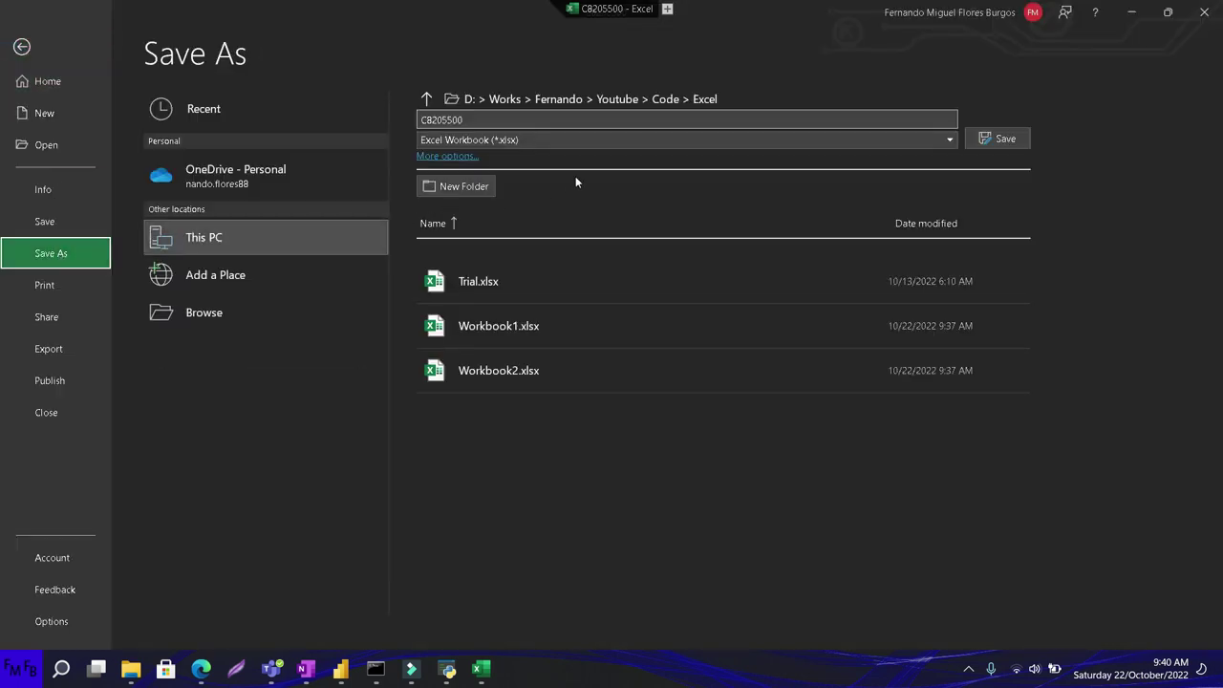
left_click(221, 313)
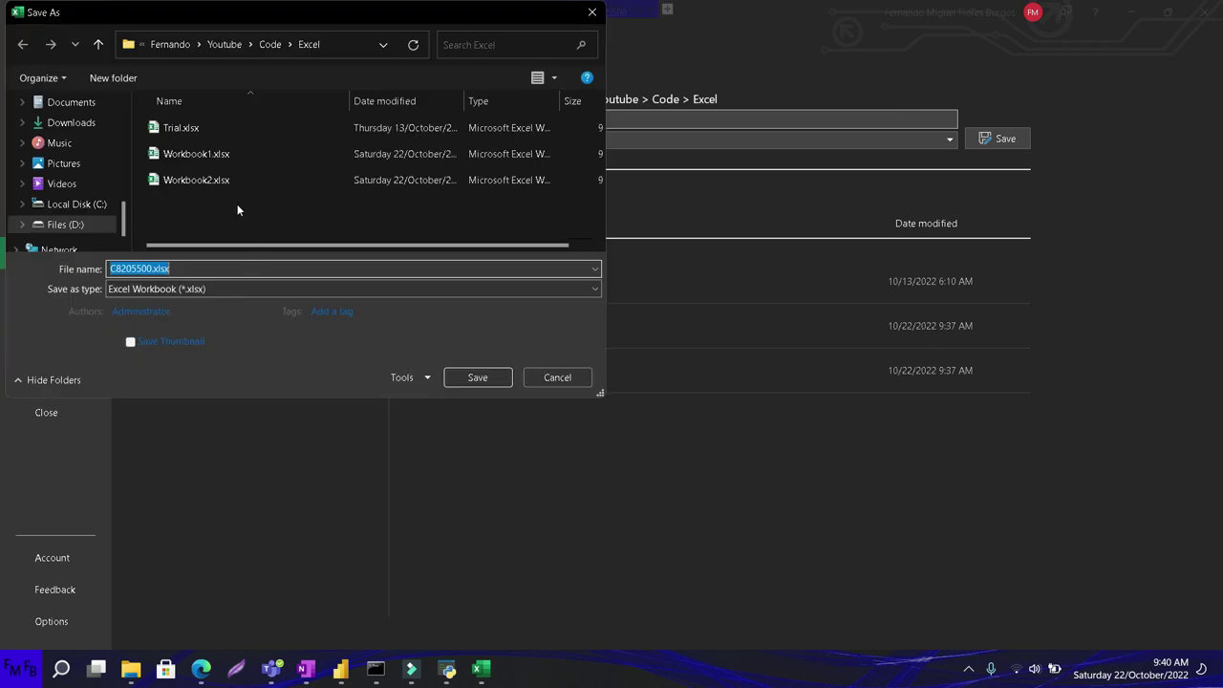
left_click(219, 180)
left_click(477, 378)
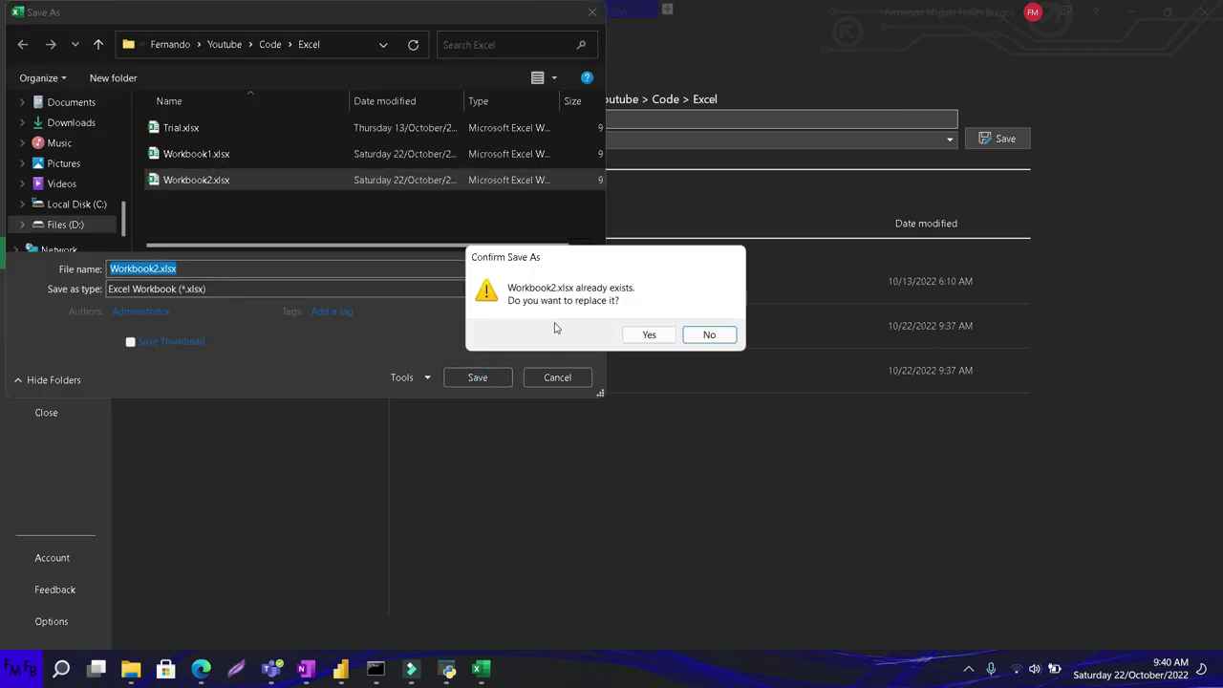
left_click(647, 334)
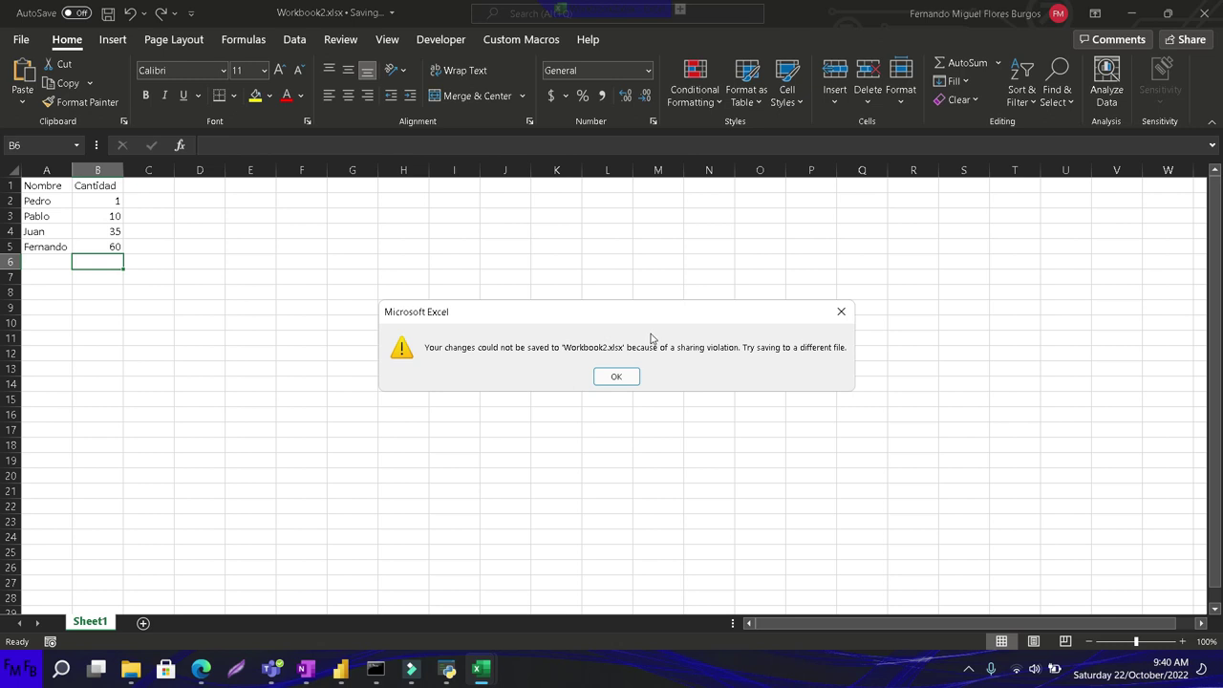
left_click(841, 311)
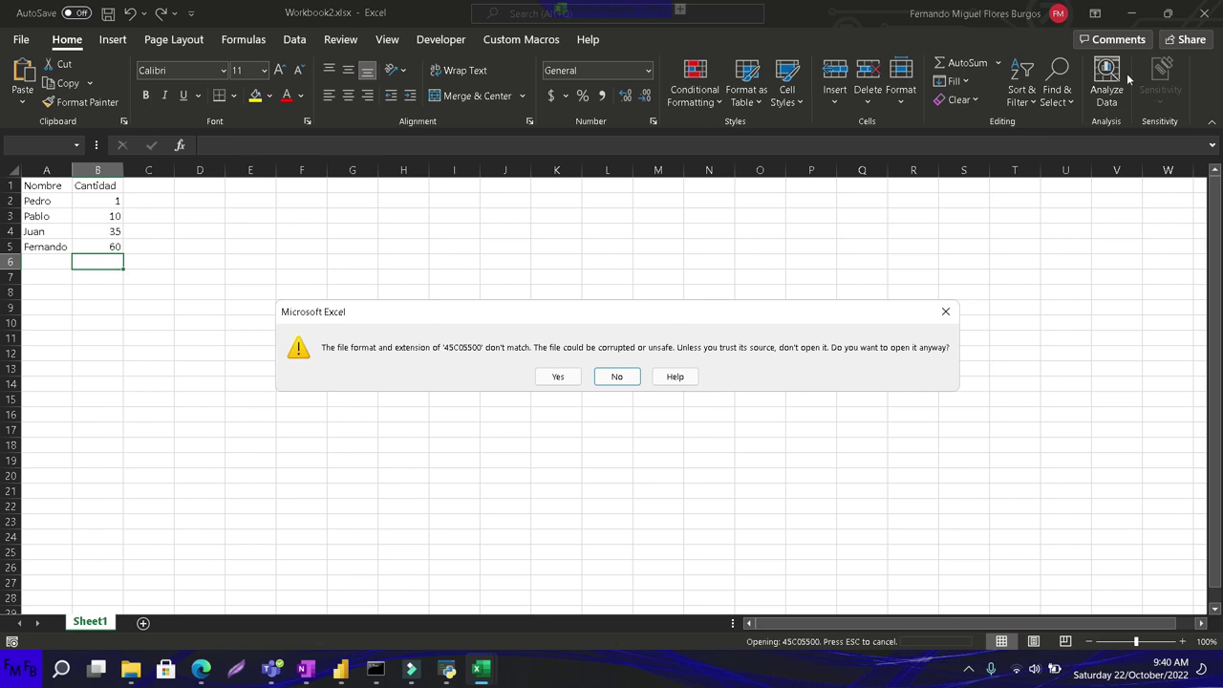
left_click(616, 377)
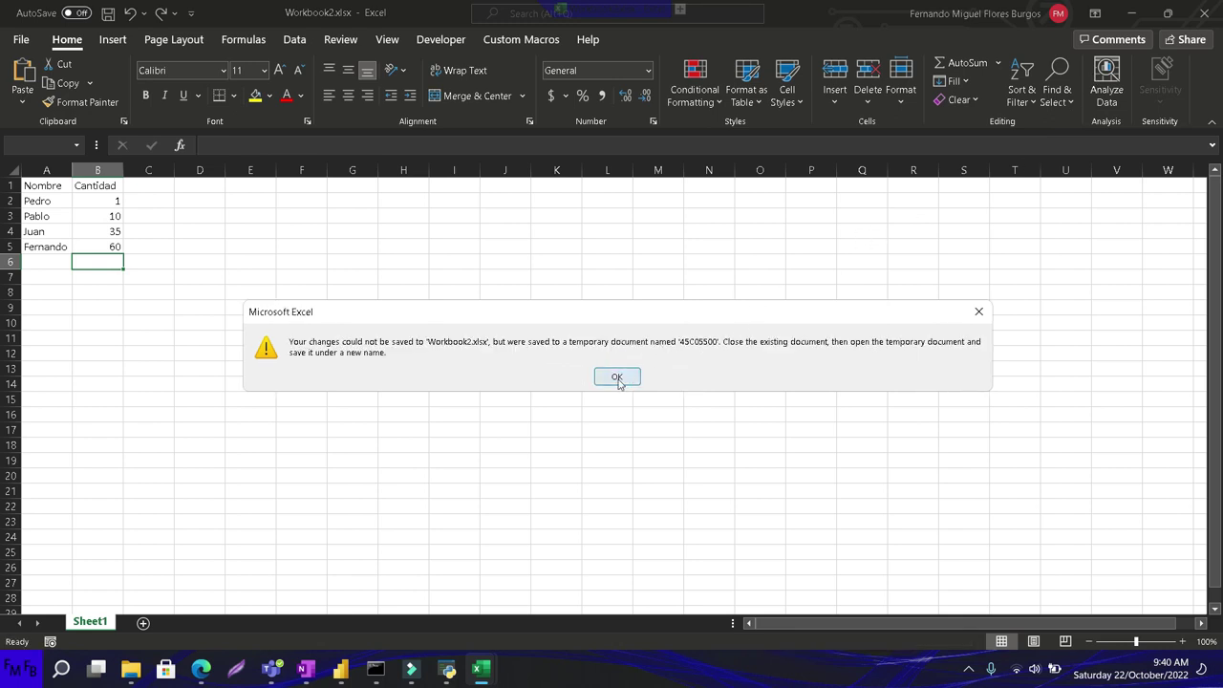
left_click(617, 377)
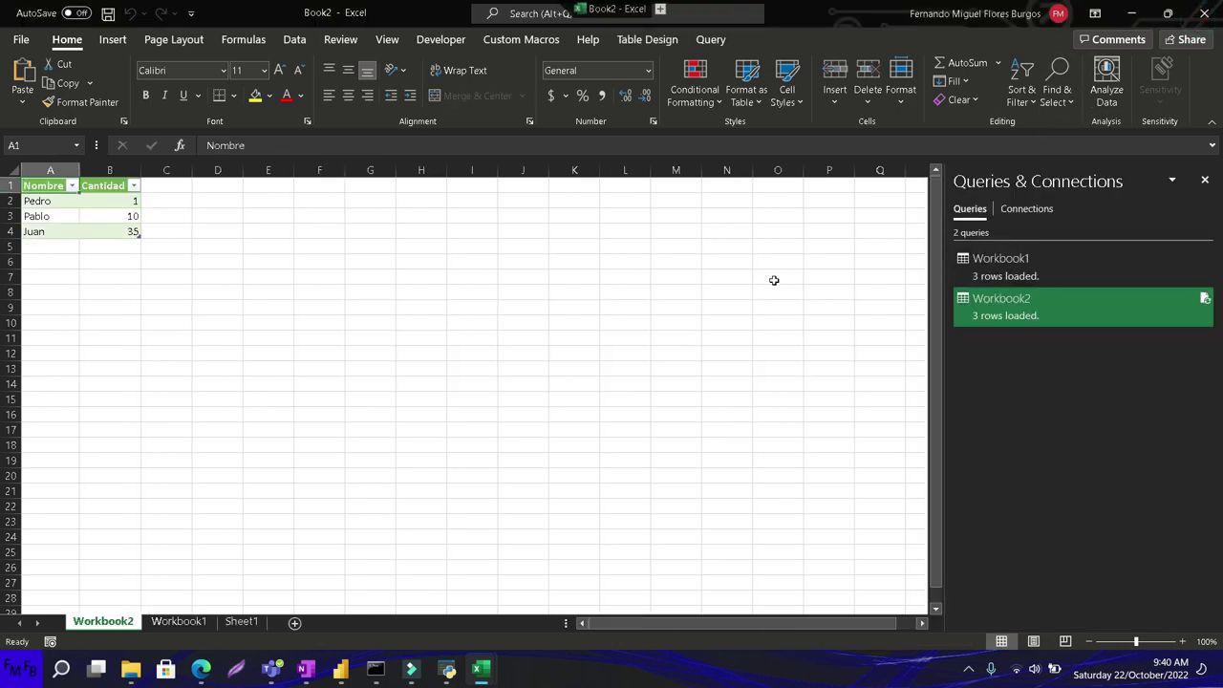
In File Explorer, reopen Workbook2.xlsx from the Code > Excel folder.
key("alt+Tab")
key("Tab")
key("Tab")
key("Tab")
key("Tab")
key("Tab")
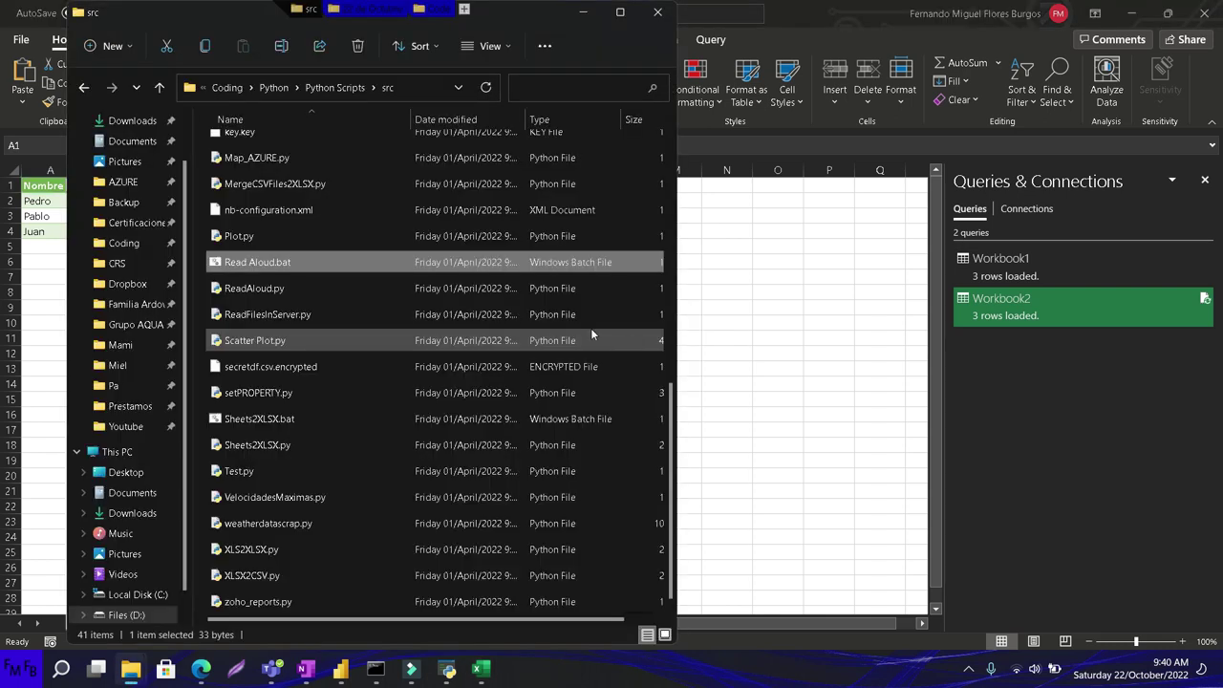
scroll(91, 275, "up", 1)
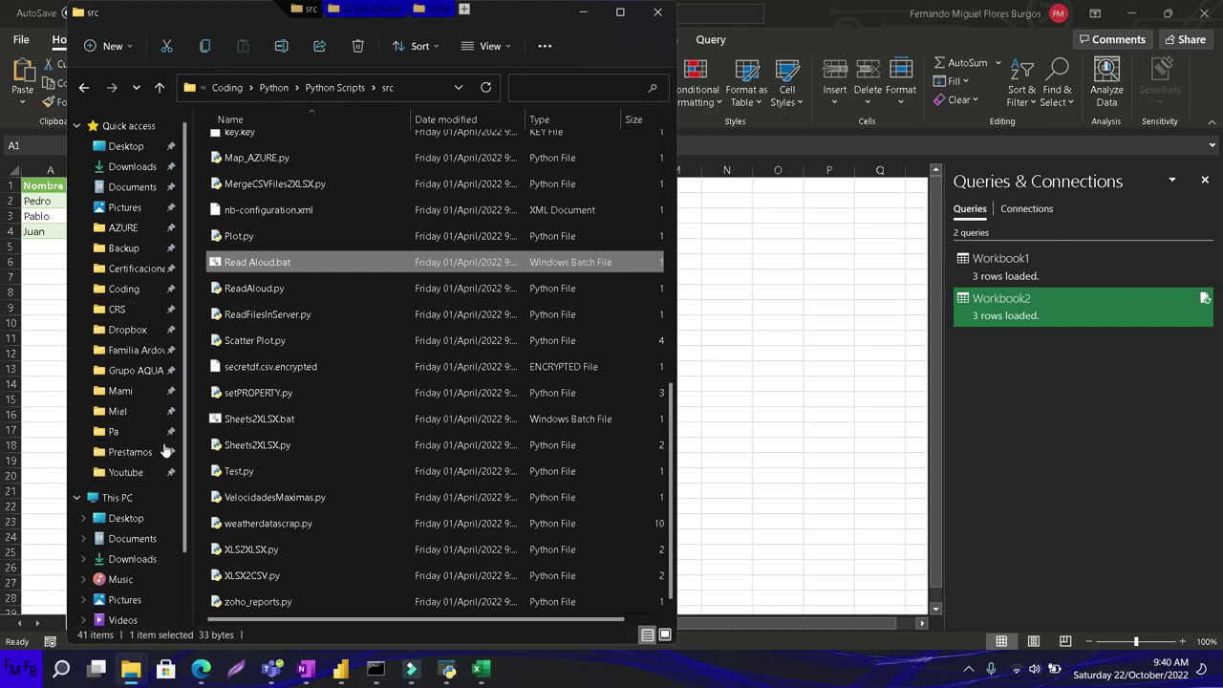
left_click(435, 10)
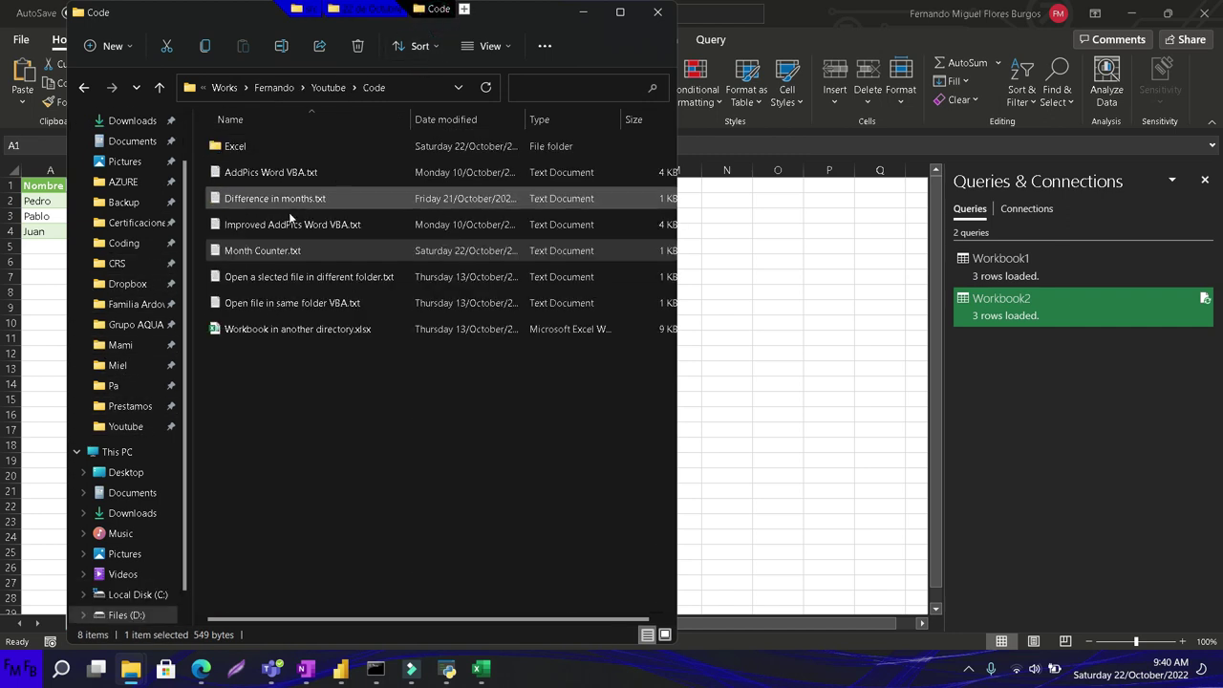
double_click(238, 146)
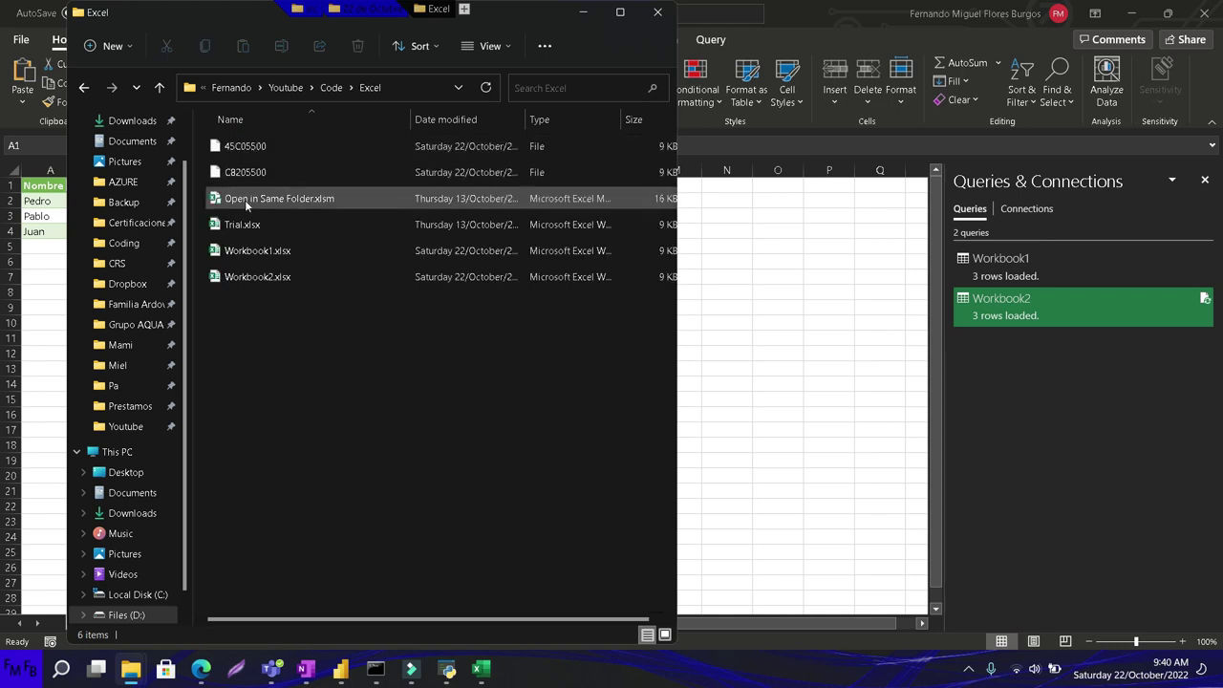
left_click(256, 274)
key("alt+Tab")
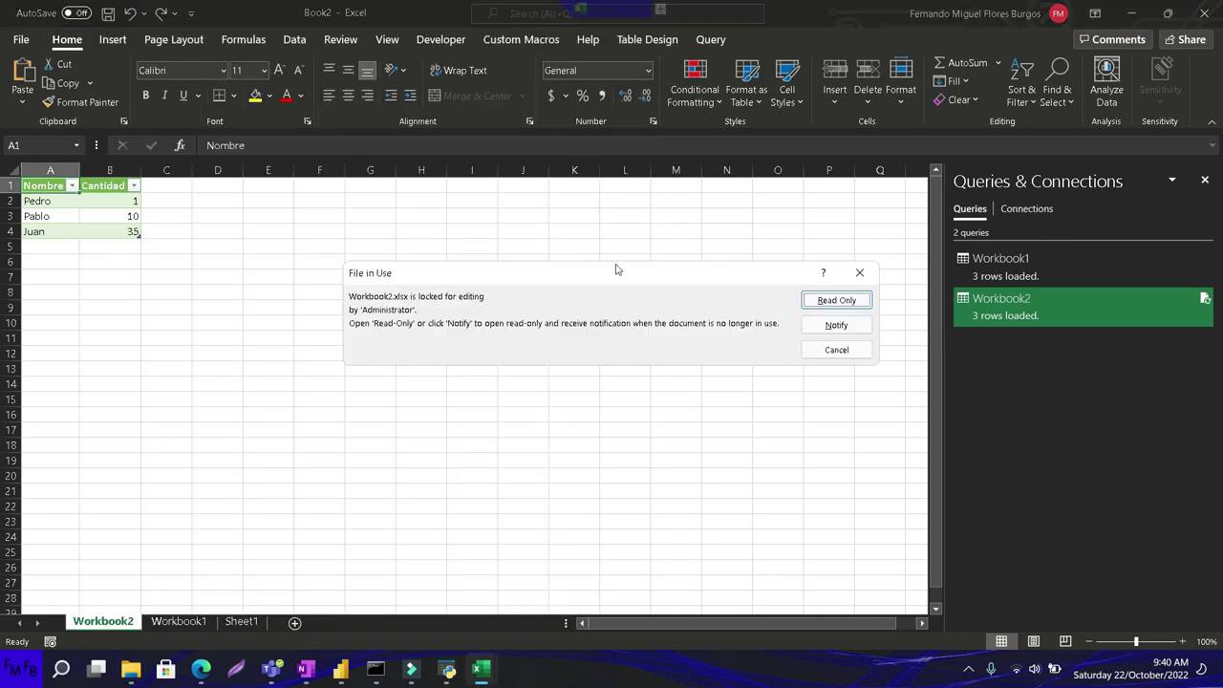
Close the File in Use notice and bring Book2 back to the front.
left_click(857, 274)
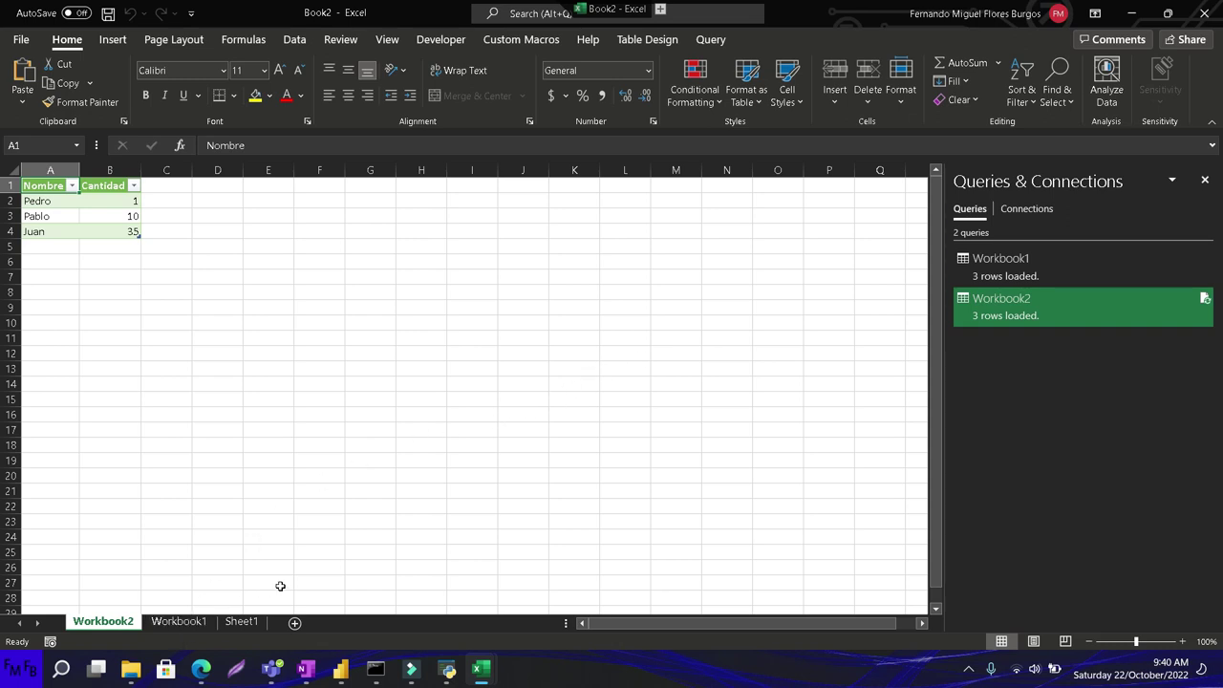
left_click(481, 669)
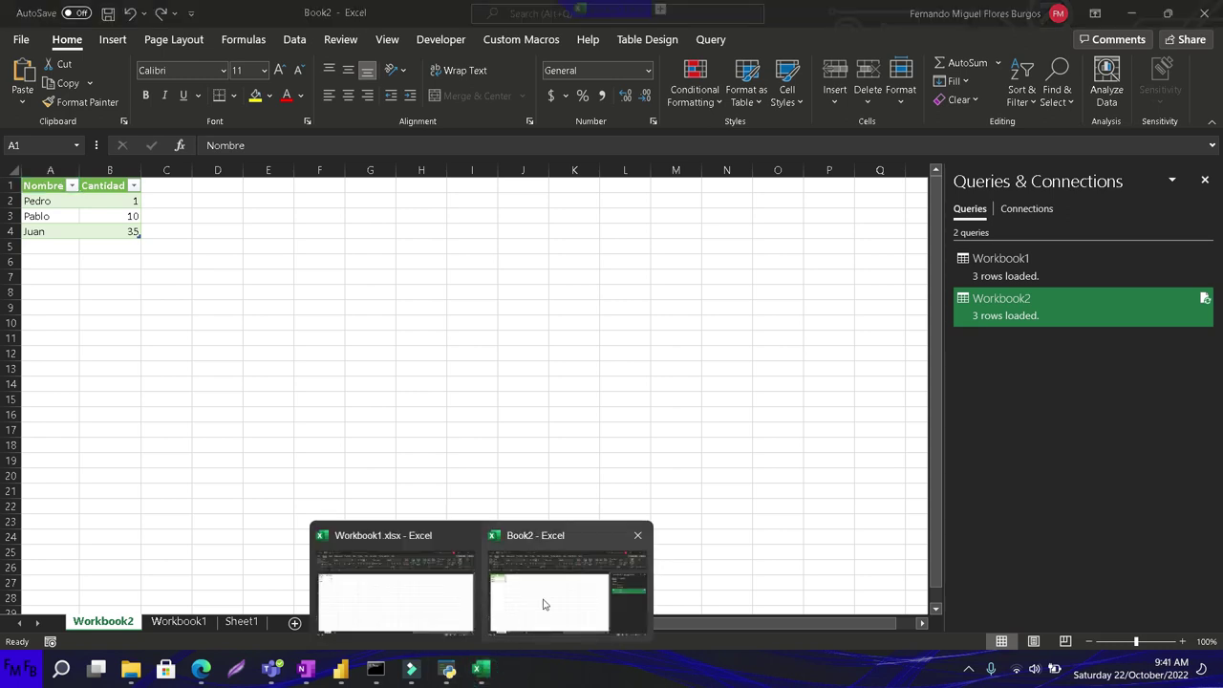
left_click(543, 598)
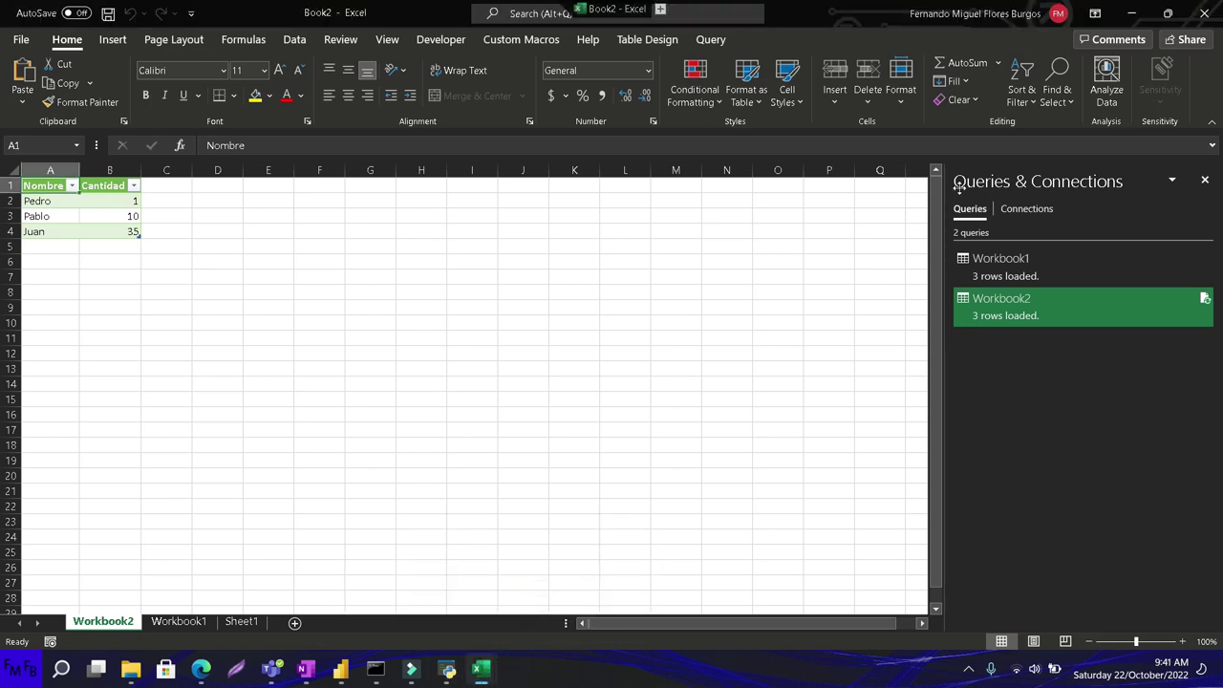
Minimize Book2, then add a fifth Workbook1 row with a new name and Cantidad 55, and save.
left_click(1133, 11)
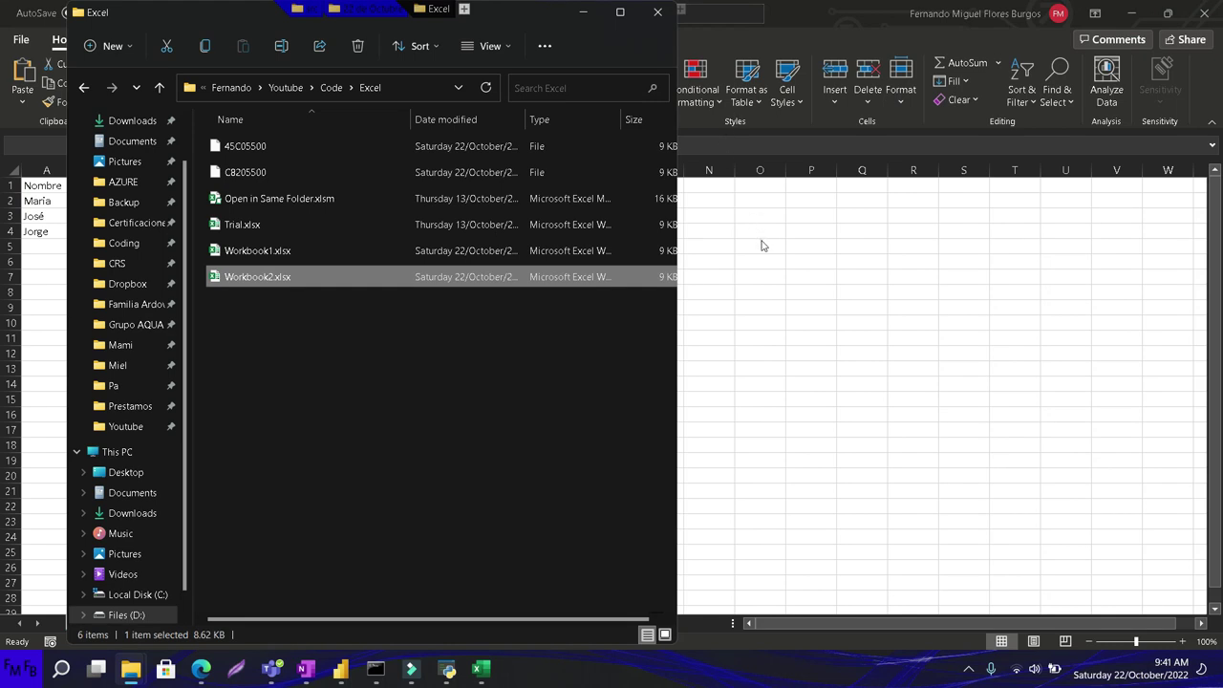
key("Left")
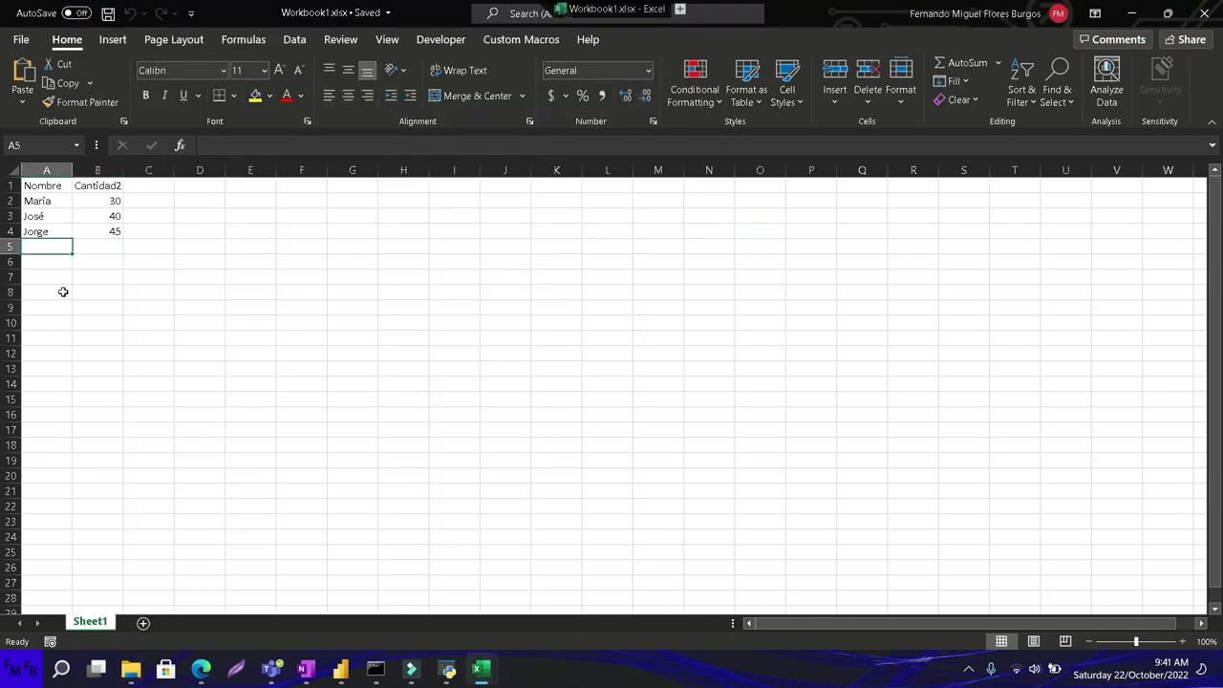
type("Fer")
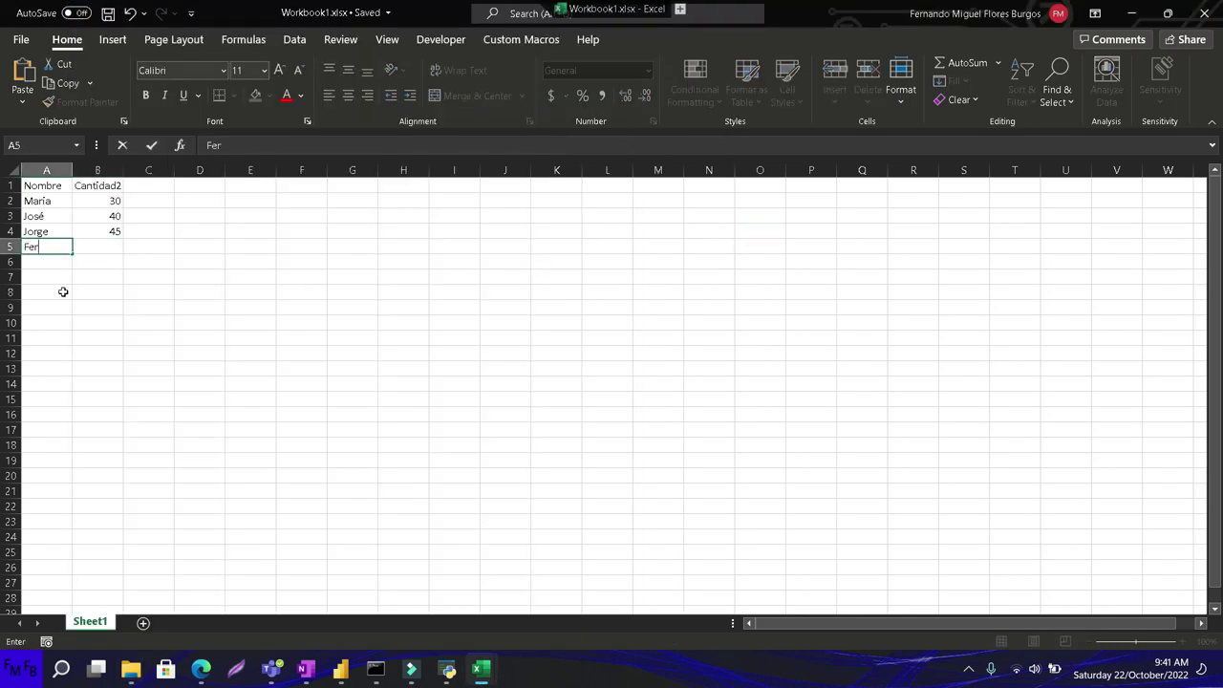
type("nando")
key("Tab")
type("5")
key("Down")
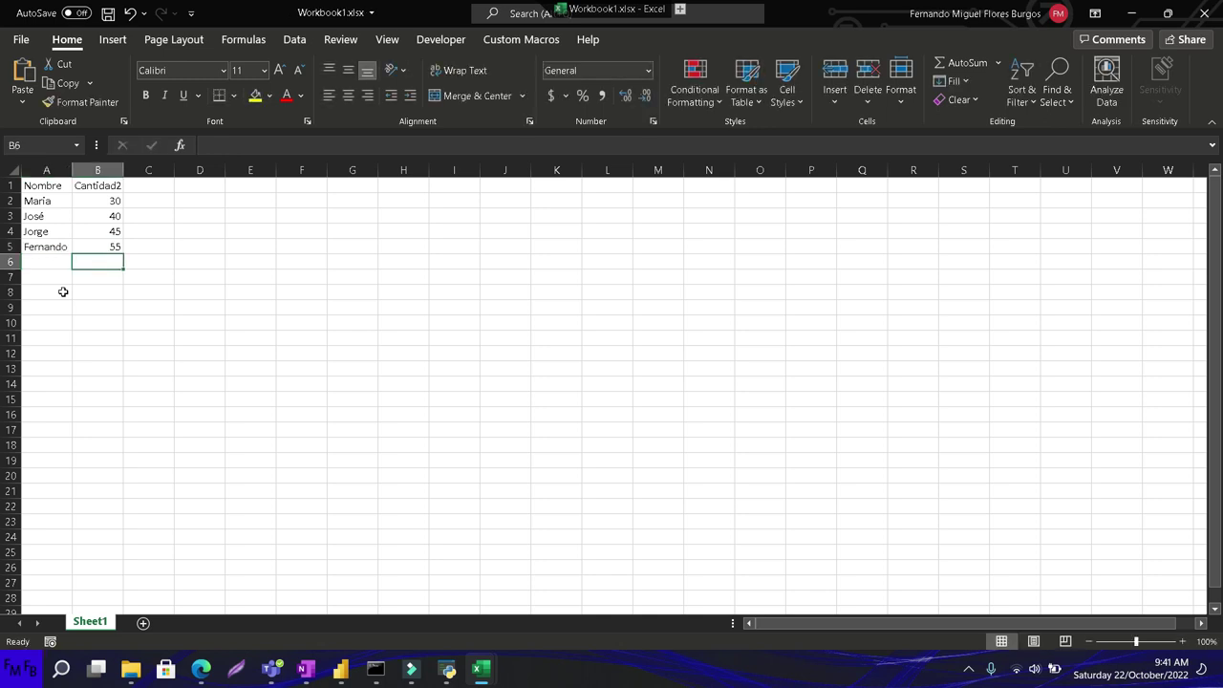
key("ctrl+s")
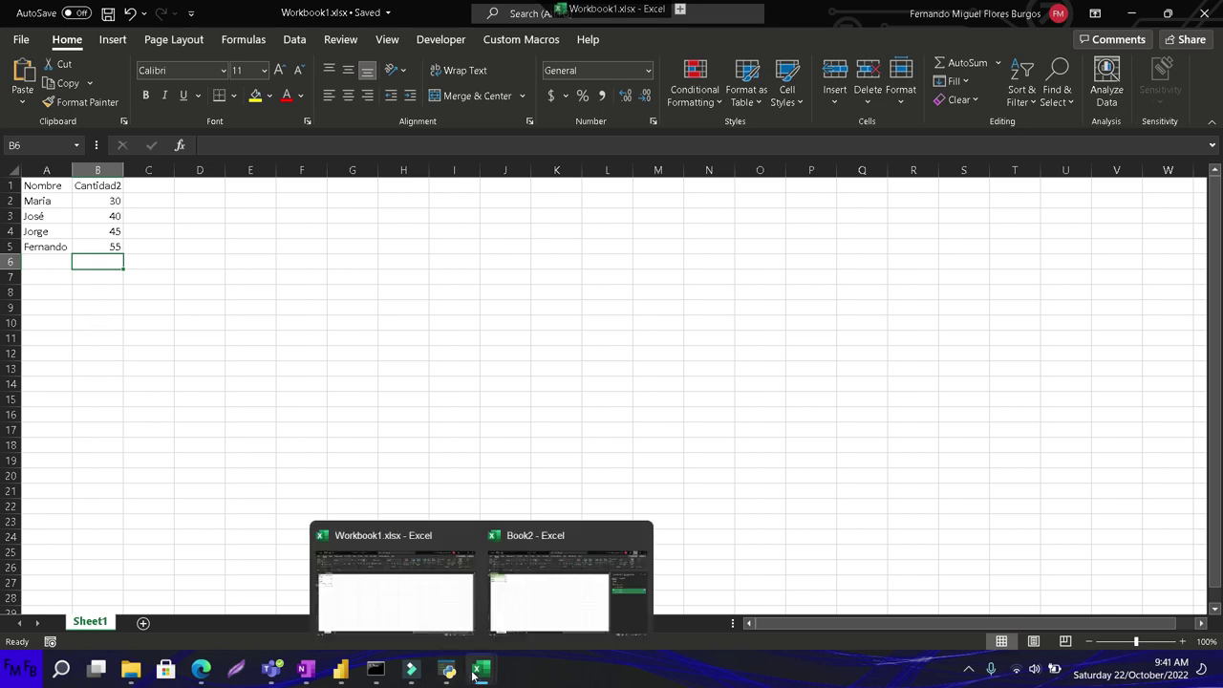
mouse_move(232, 592)
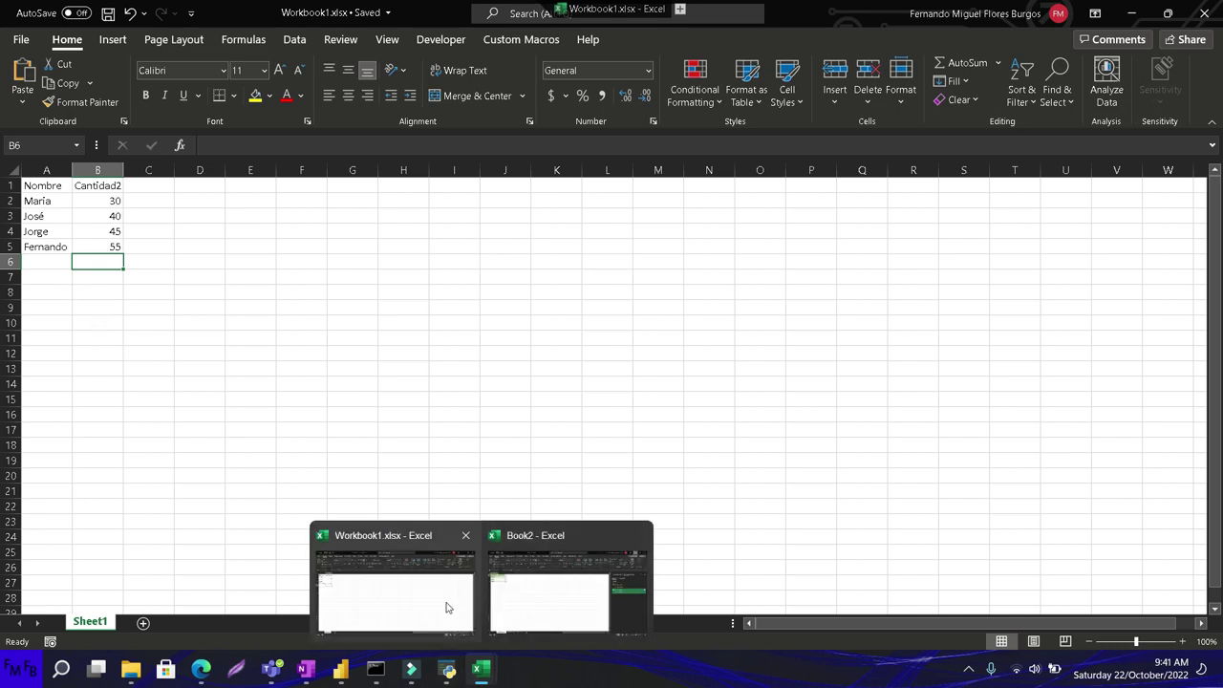
mouse_move(131, 668)
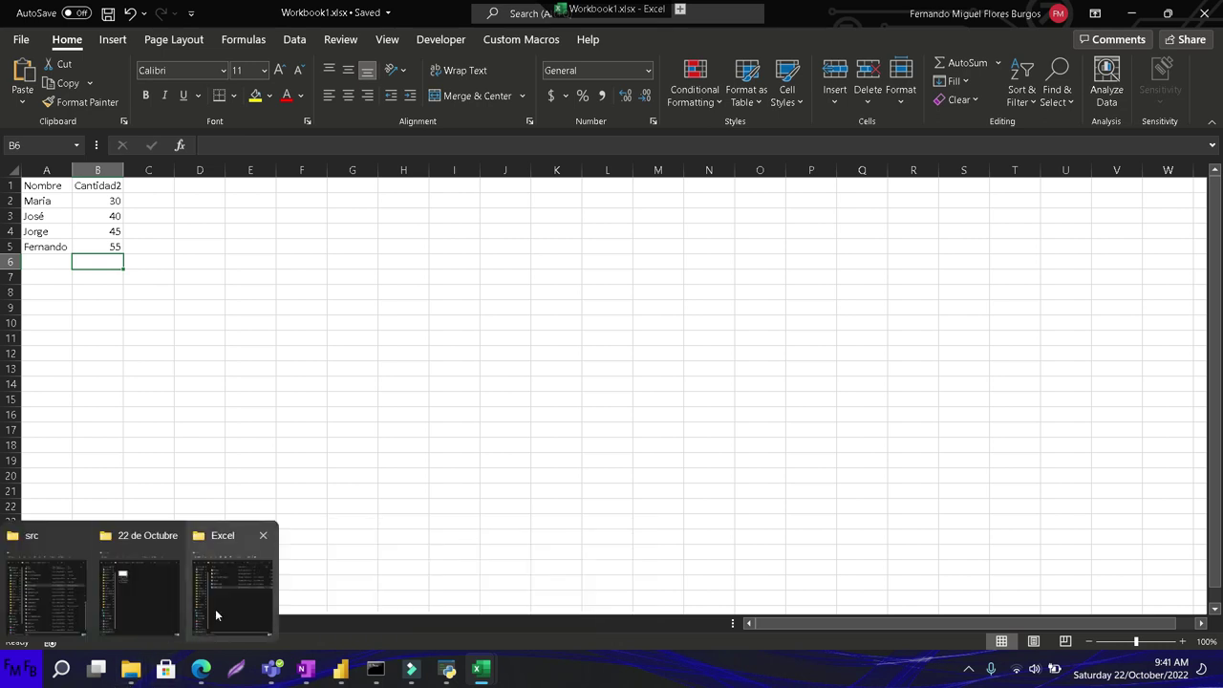
left_click(216, 614)
double_click(250, 277)
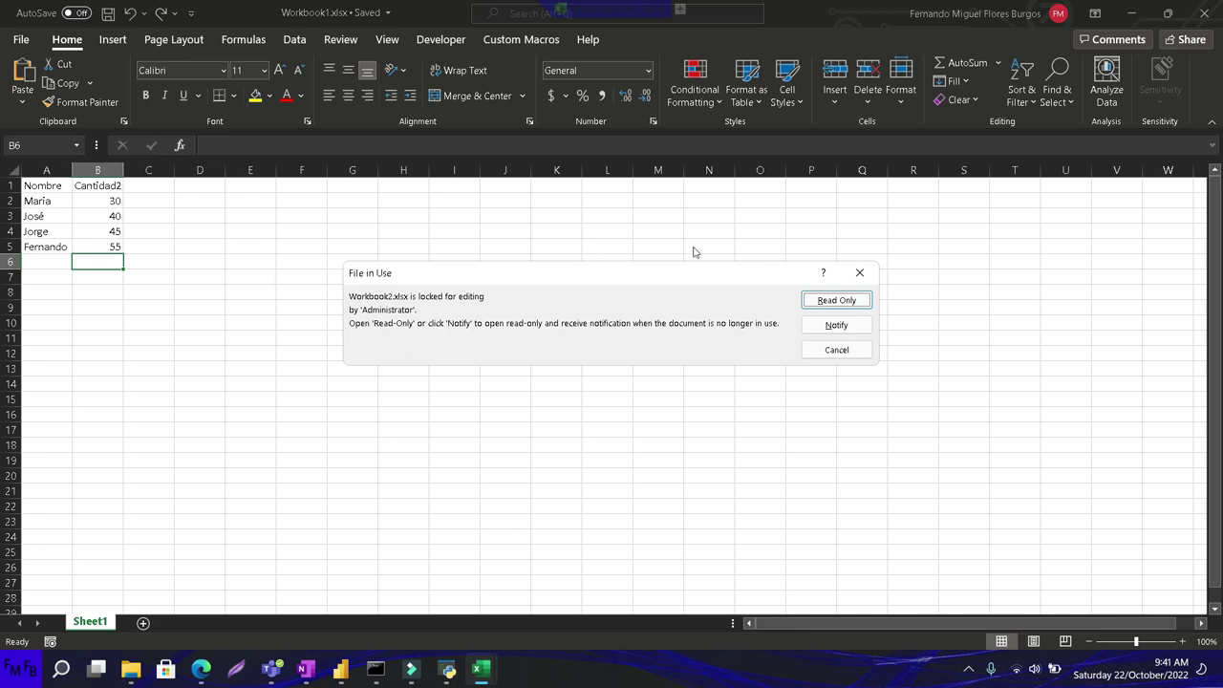
left_click(858, 273)
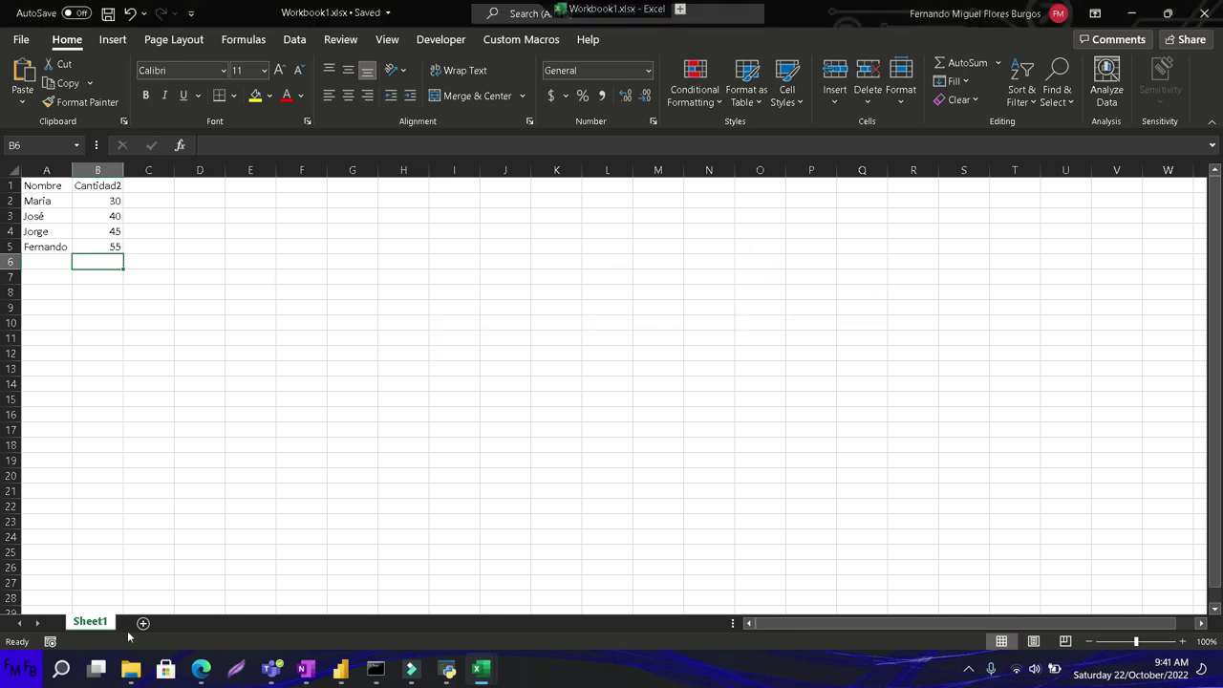
Create a new blank workbook with headers Nombre in A1 and Cantidad in B1.
key("ctrl+n")
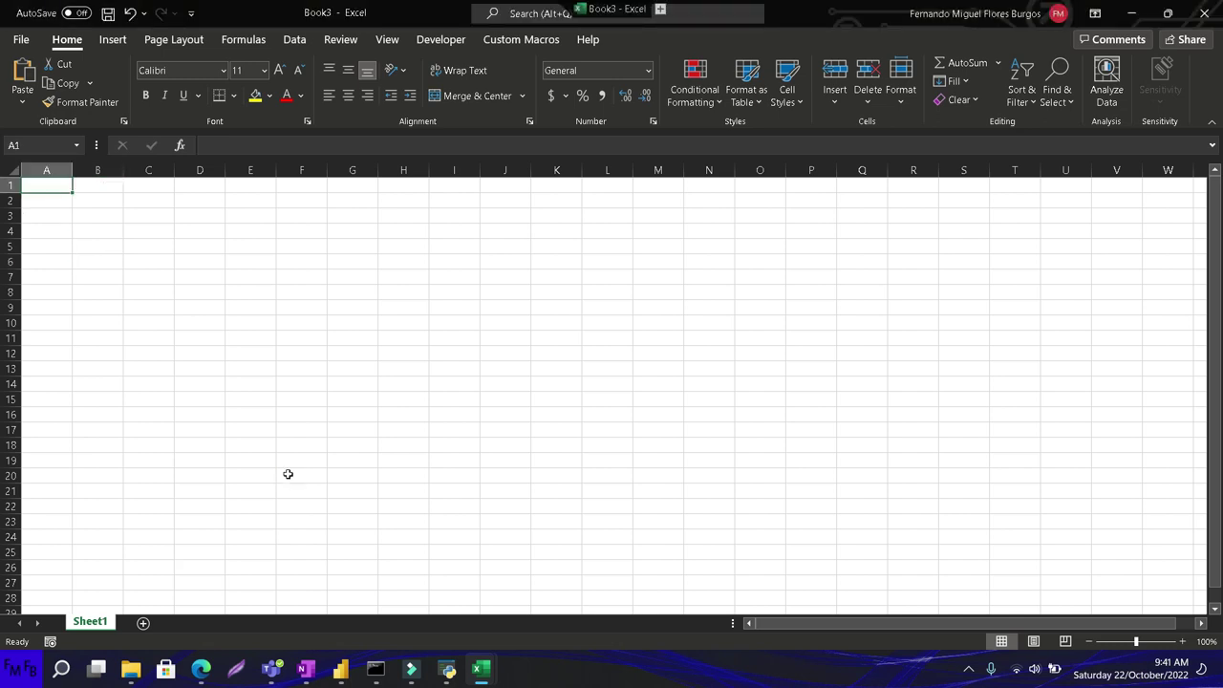
type("P")
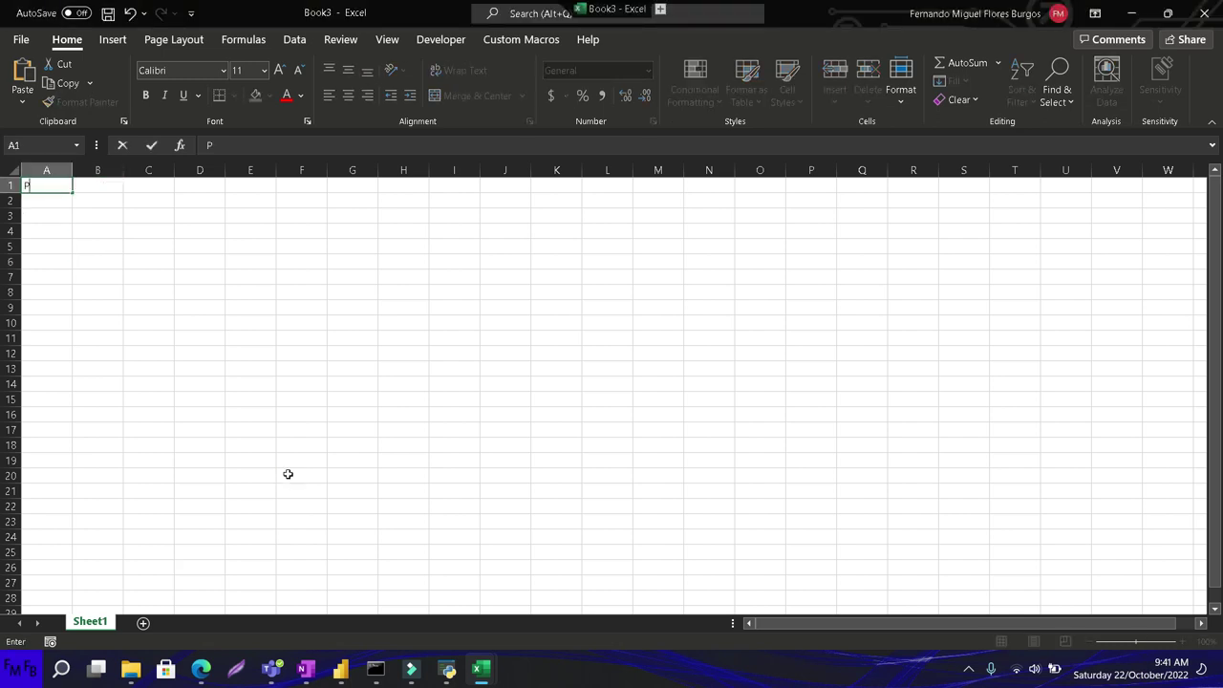
type("Nombre")
key("Tab")
type("Cantida")
key("Return")
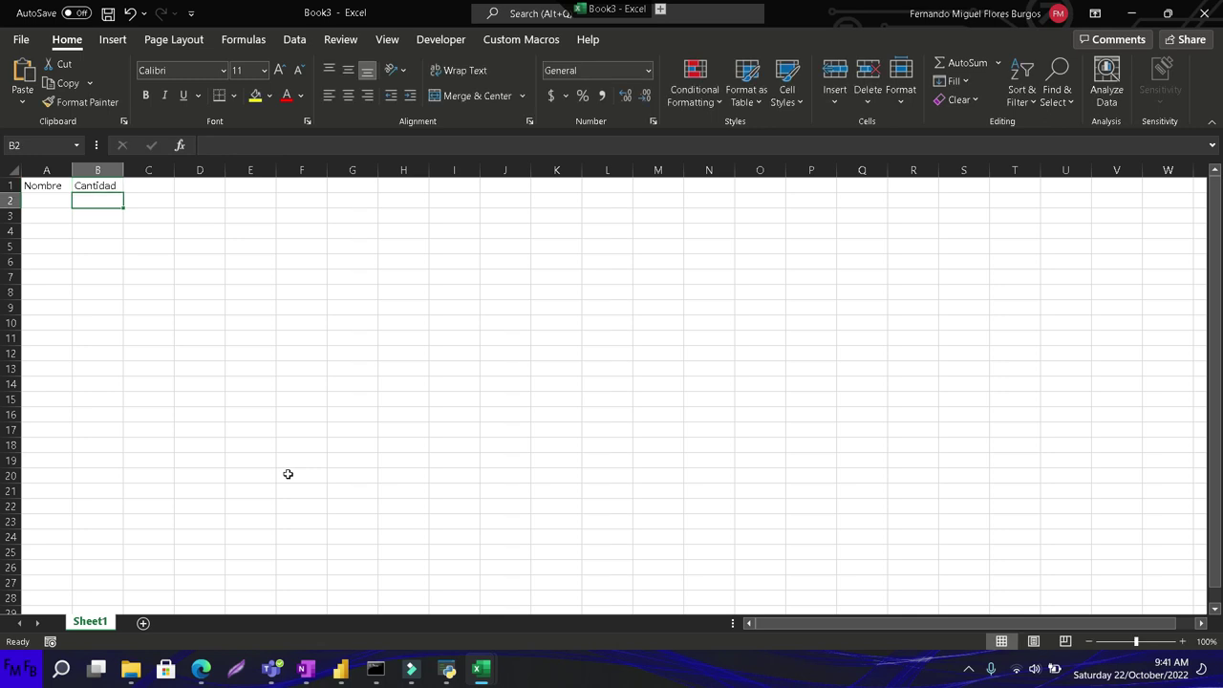
key("alt+Tab")
key("alt+Tab")
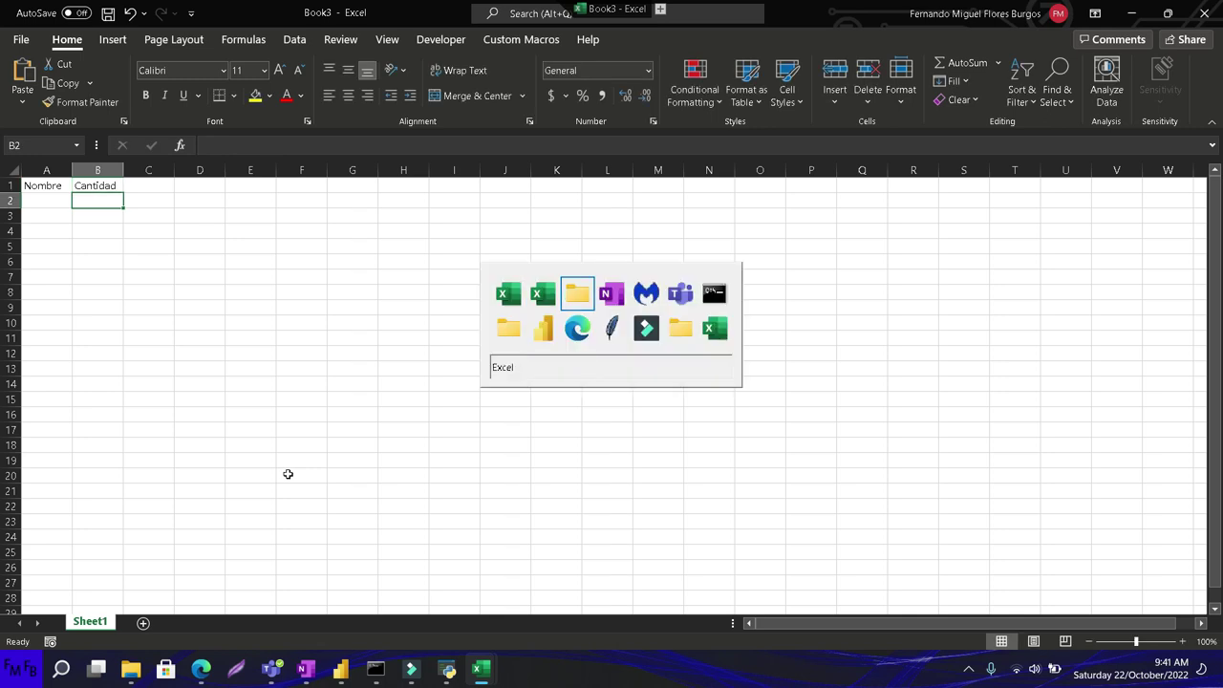
key("alt+Tab")
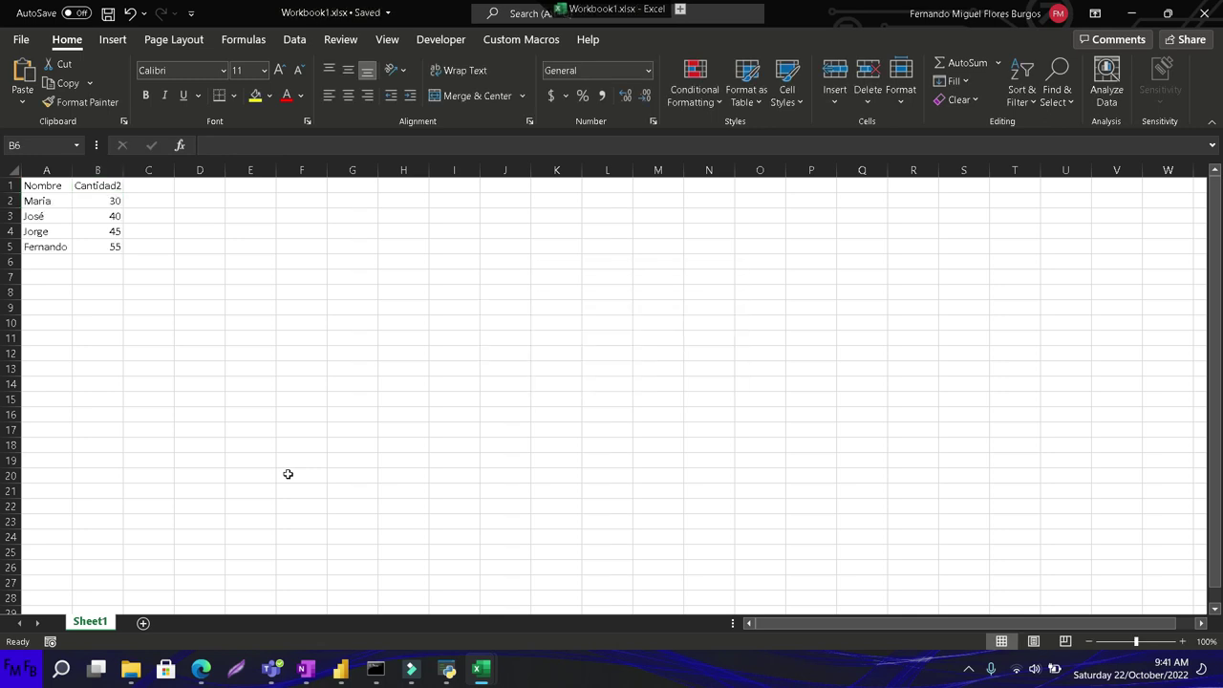
Cycle through the Workbook1, Book2 and Book3 windows, checking Book2's Workbook1 and Workbook2 sheets.
left_click(475, 674)
mouse_move(481, 669)
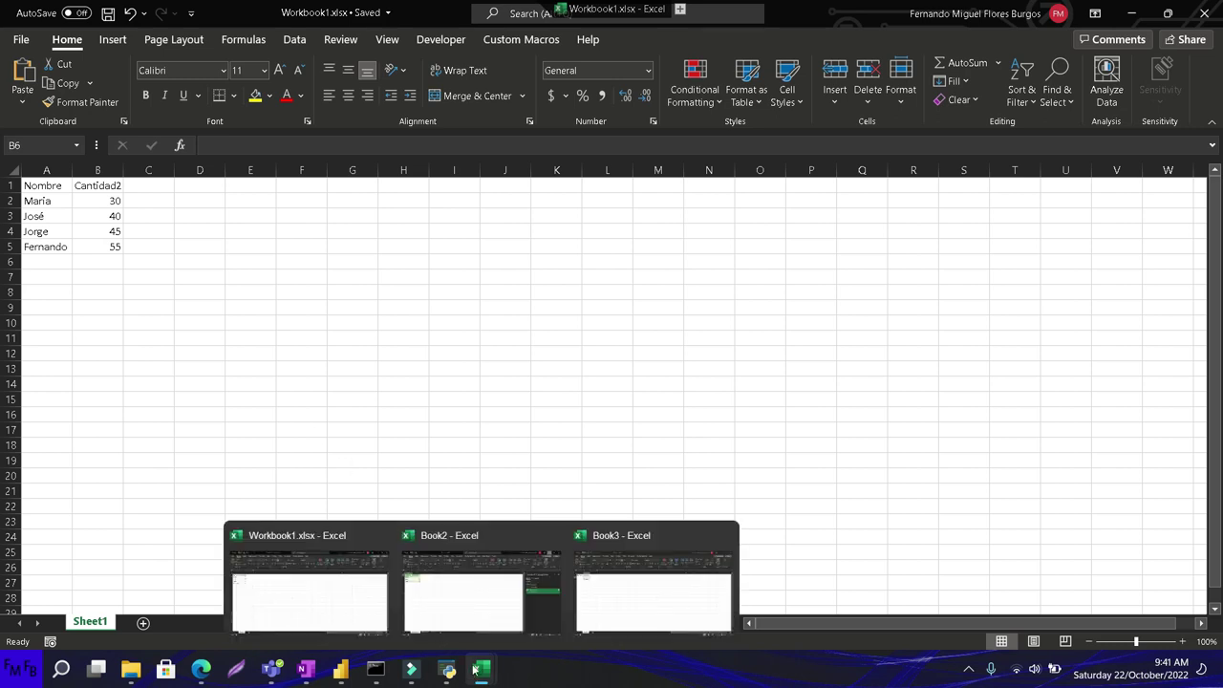
left_click(373, 603)
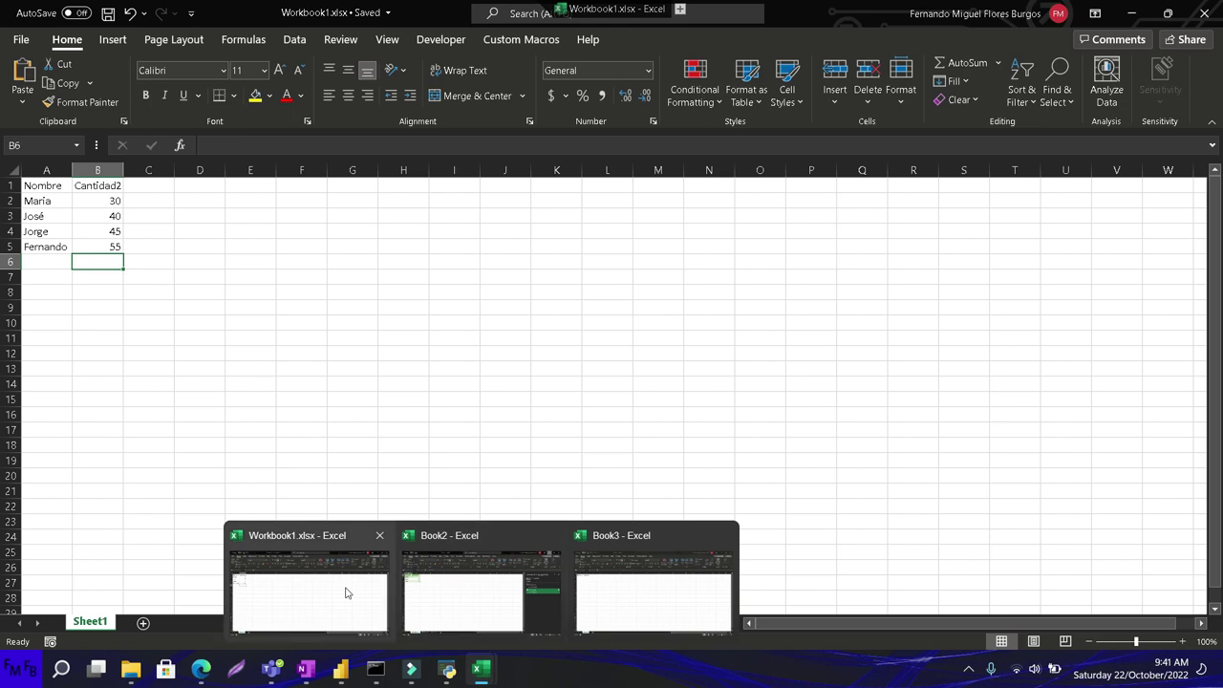
left_click(500, 602)
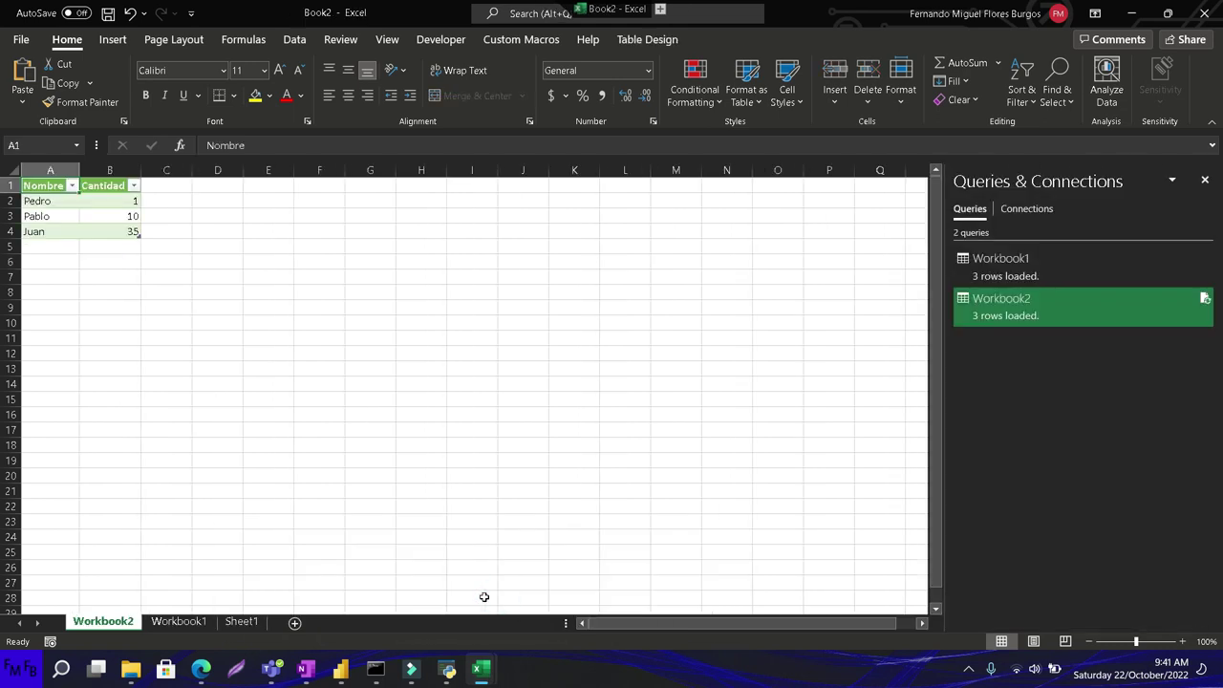
left_click(204, 622)
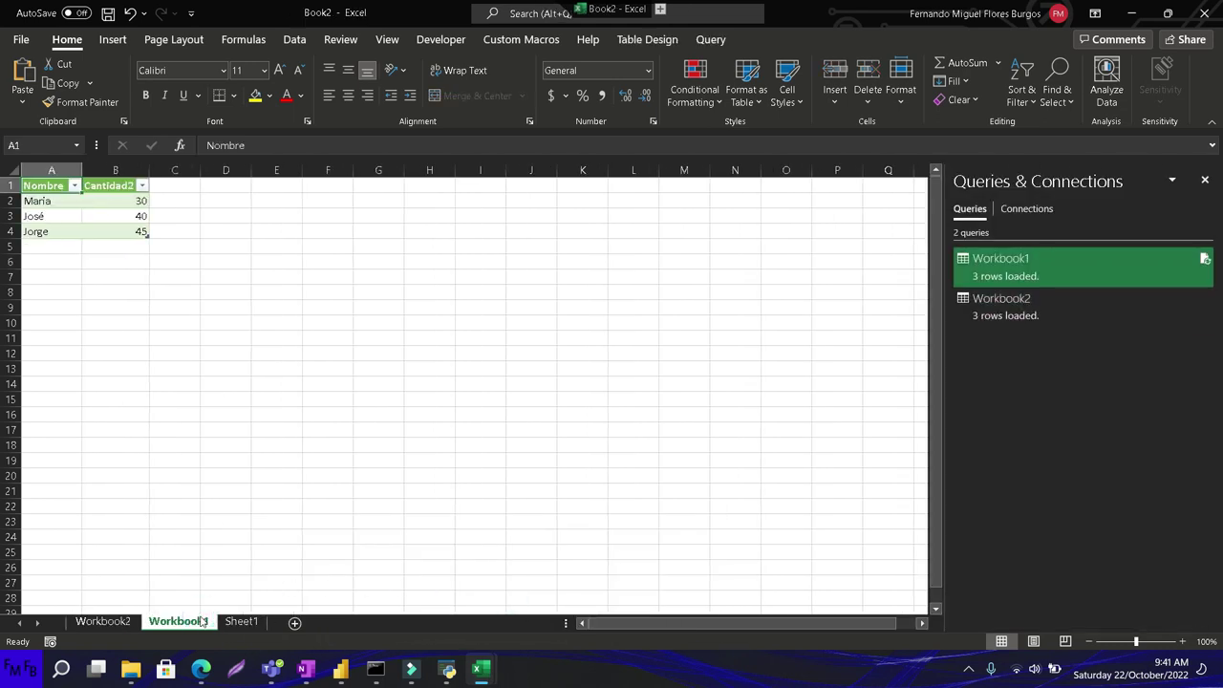
left_click(123, 622)
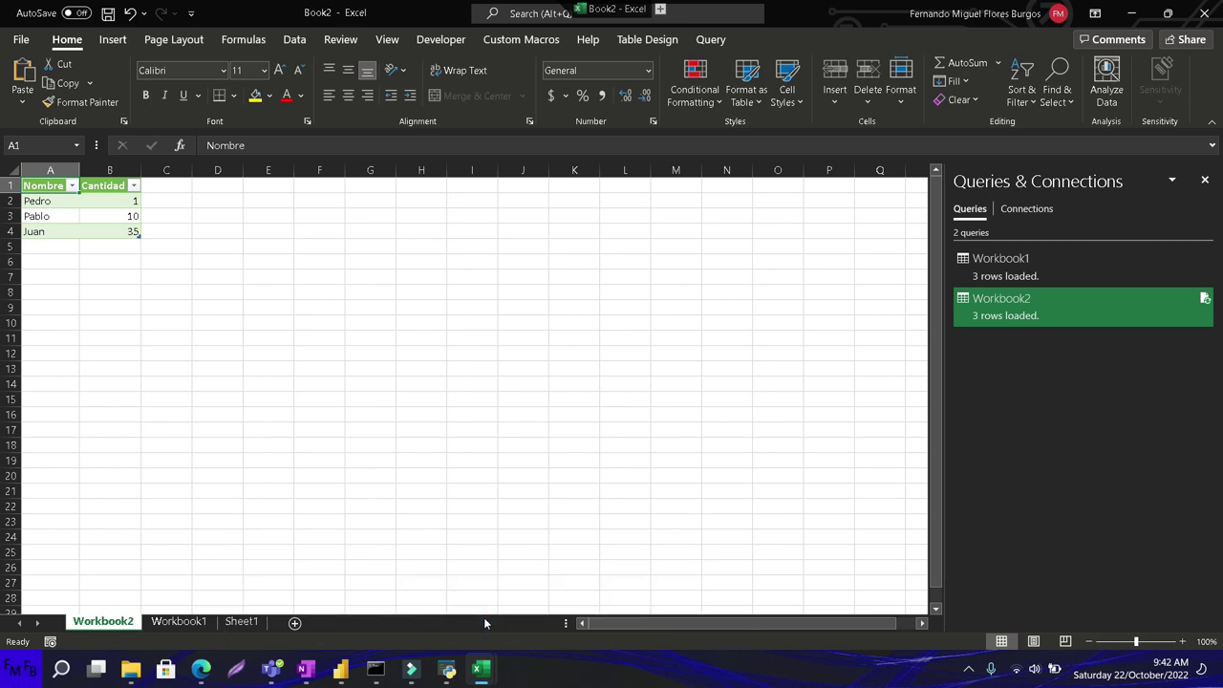
left_click(606, 621)
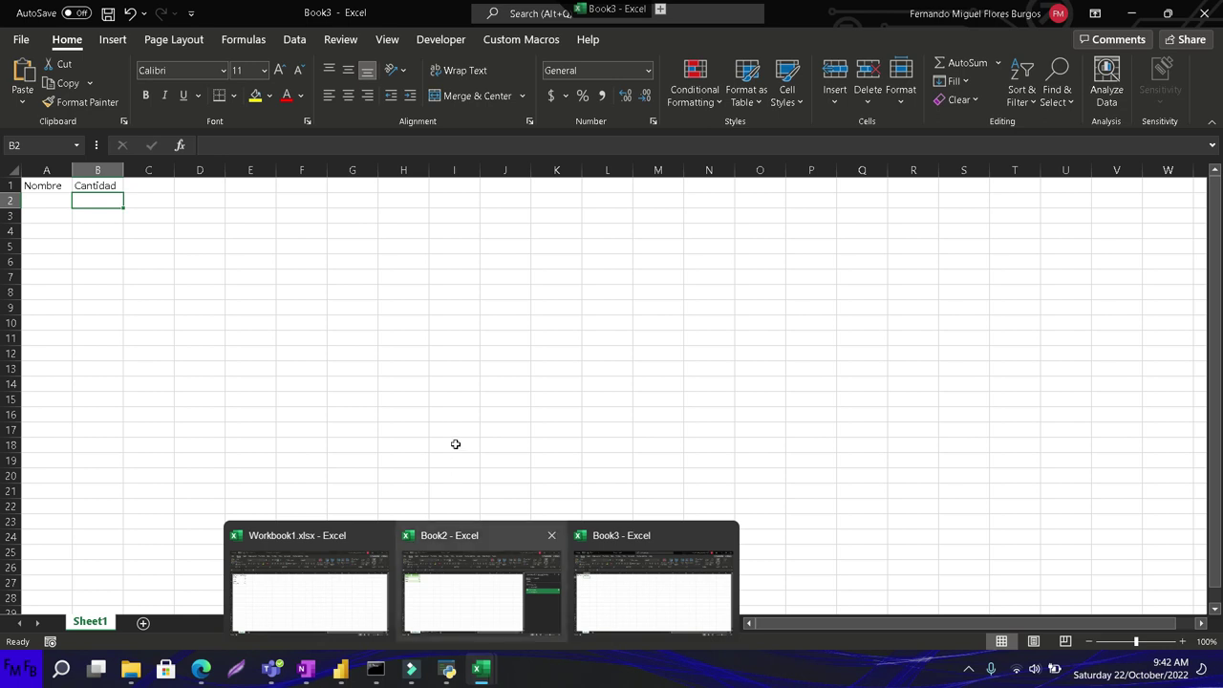
mouse_move(480, 669)
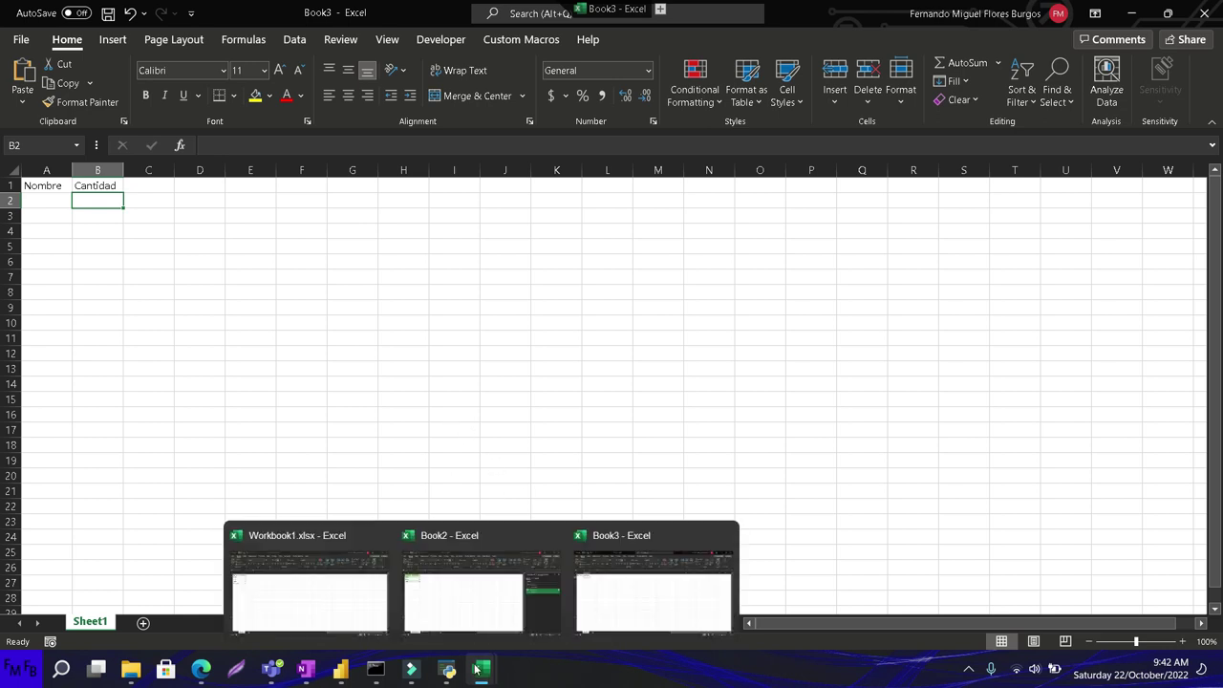
left_click(463, 616)
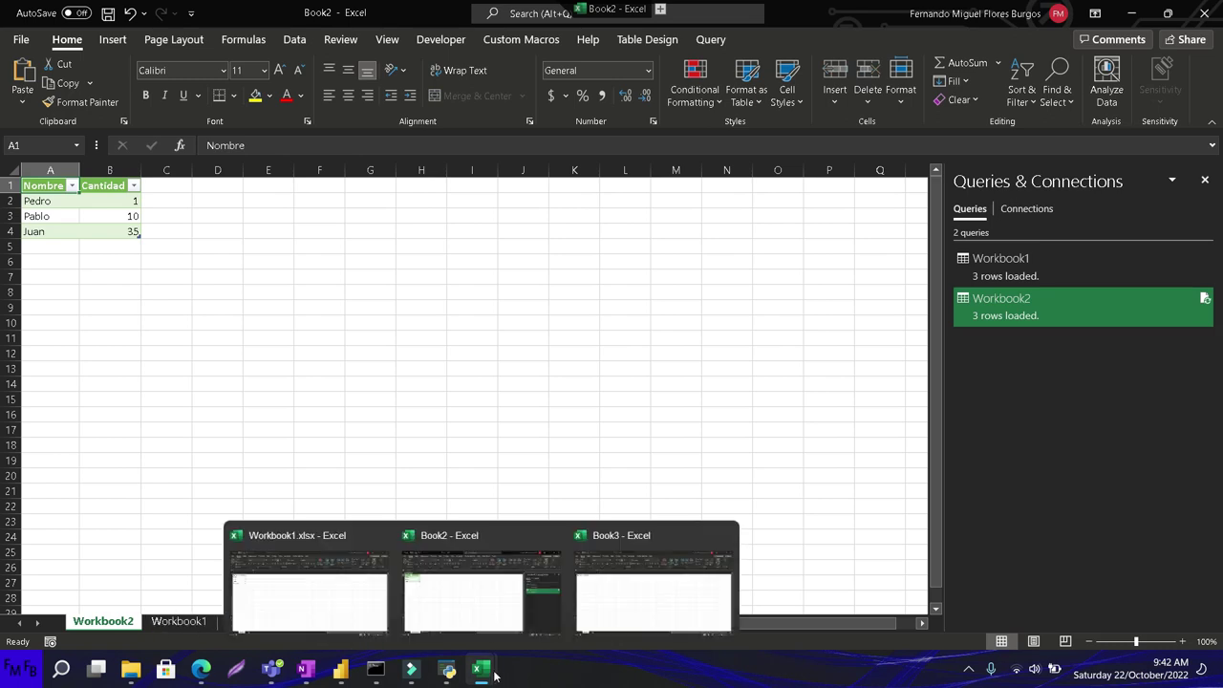
In Book3, enter five names down the Nombre column, A2 to A6.
left_click(588, 611)
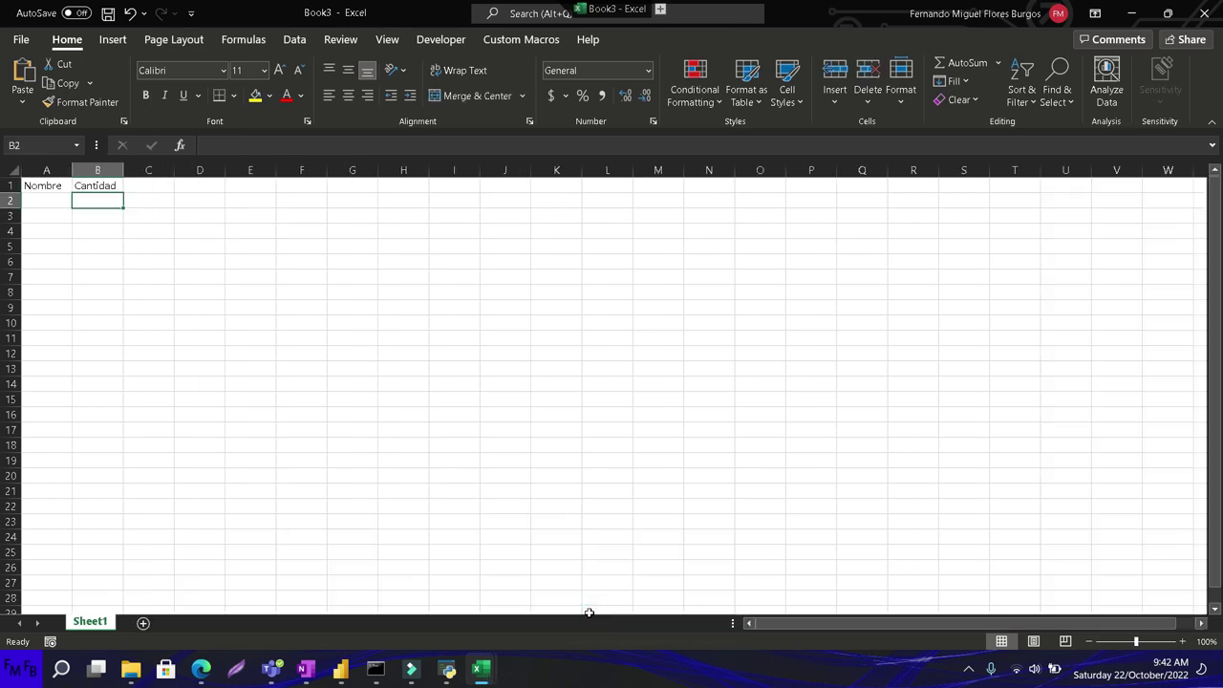
key("Left")
type("P")
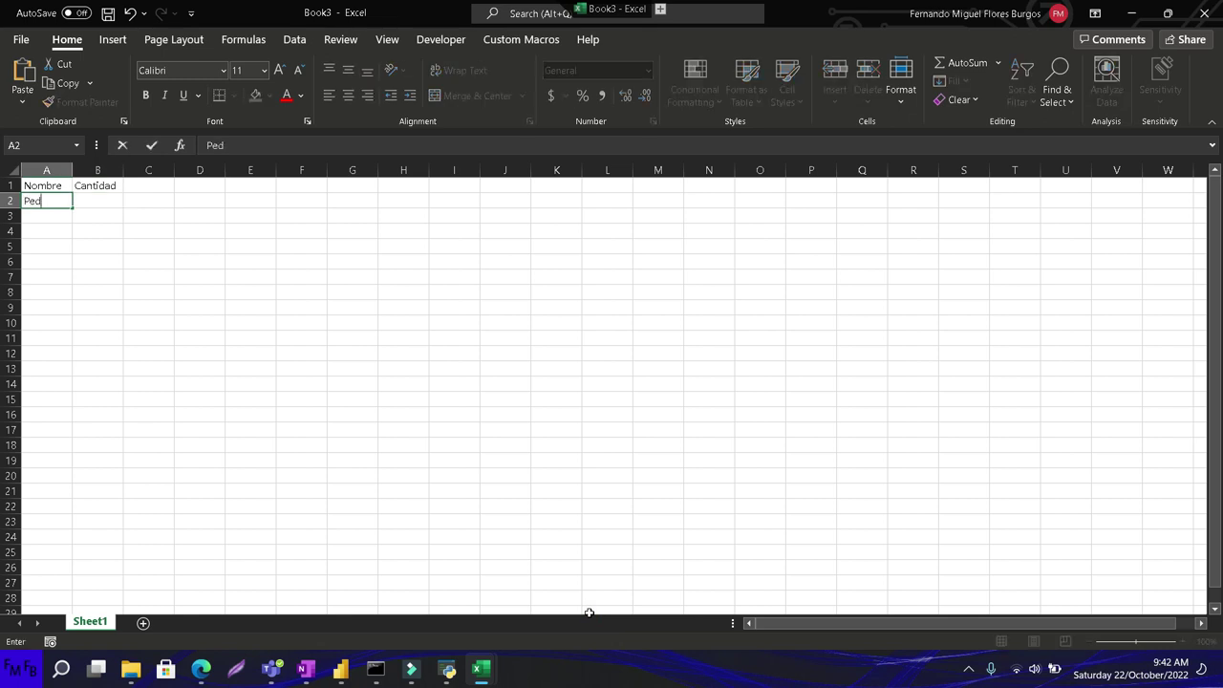
key("Return")
type("Pablo")
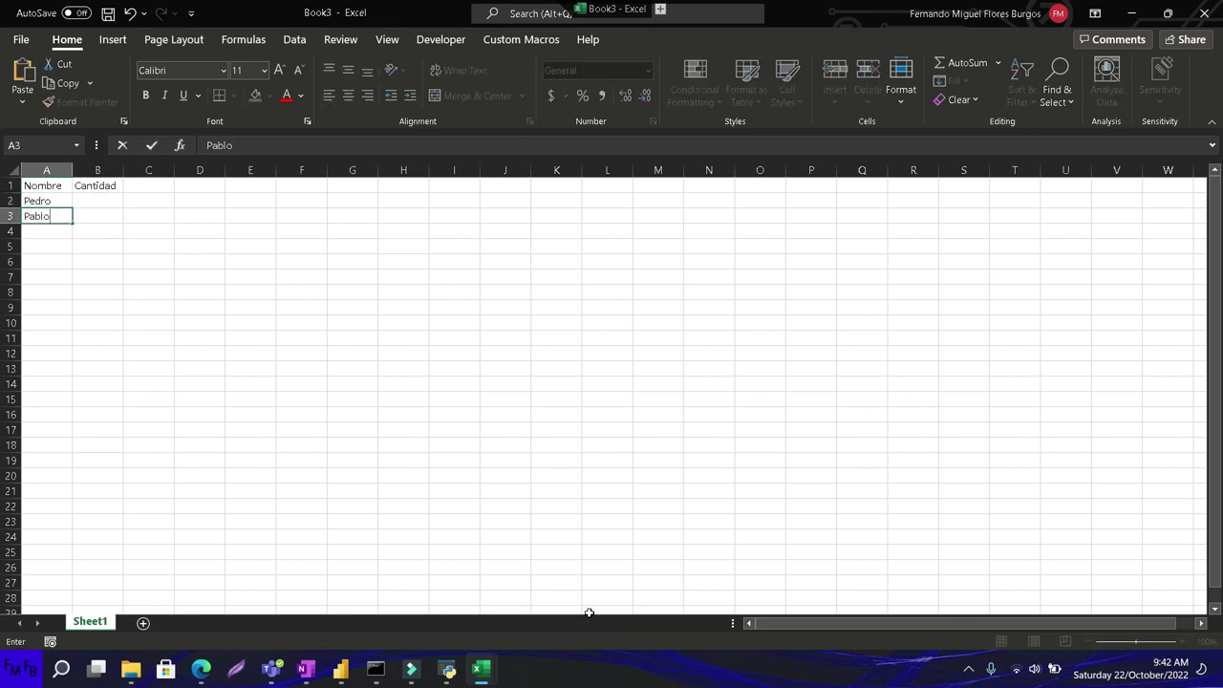
key("Return")
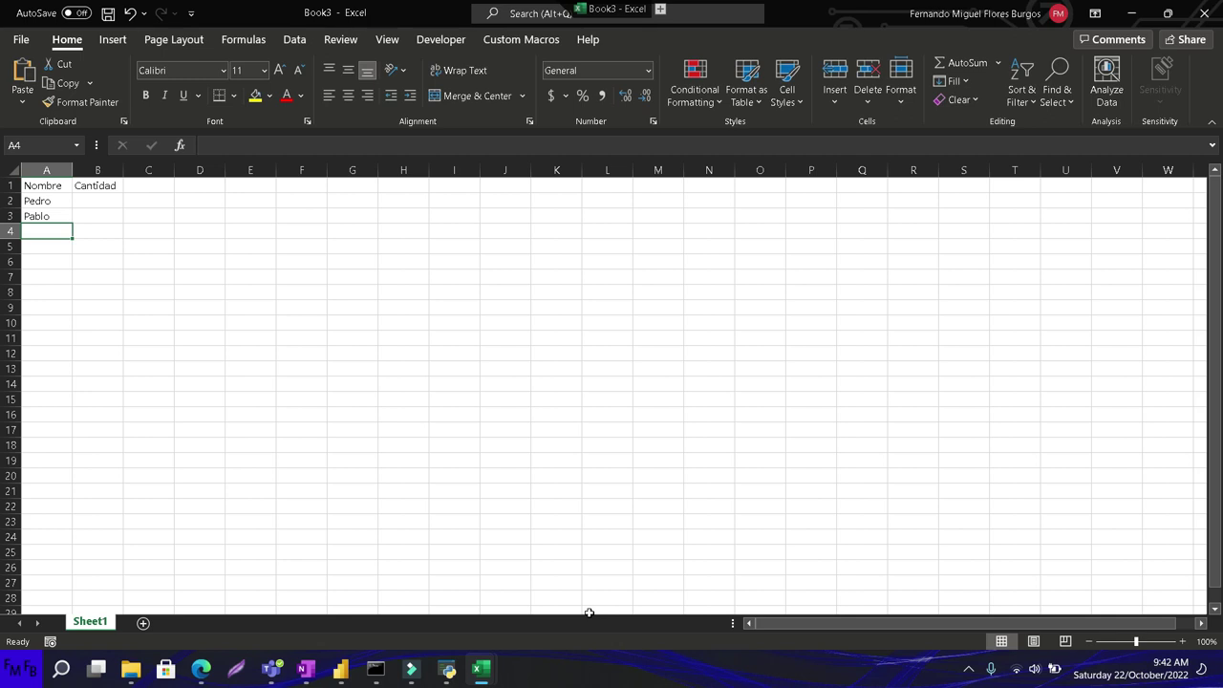
type("Jorge")
key("Return")
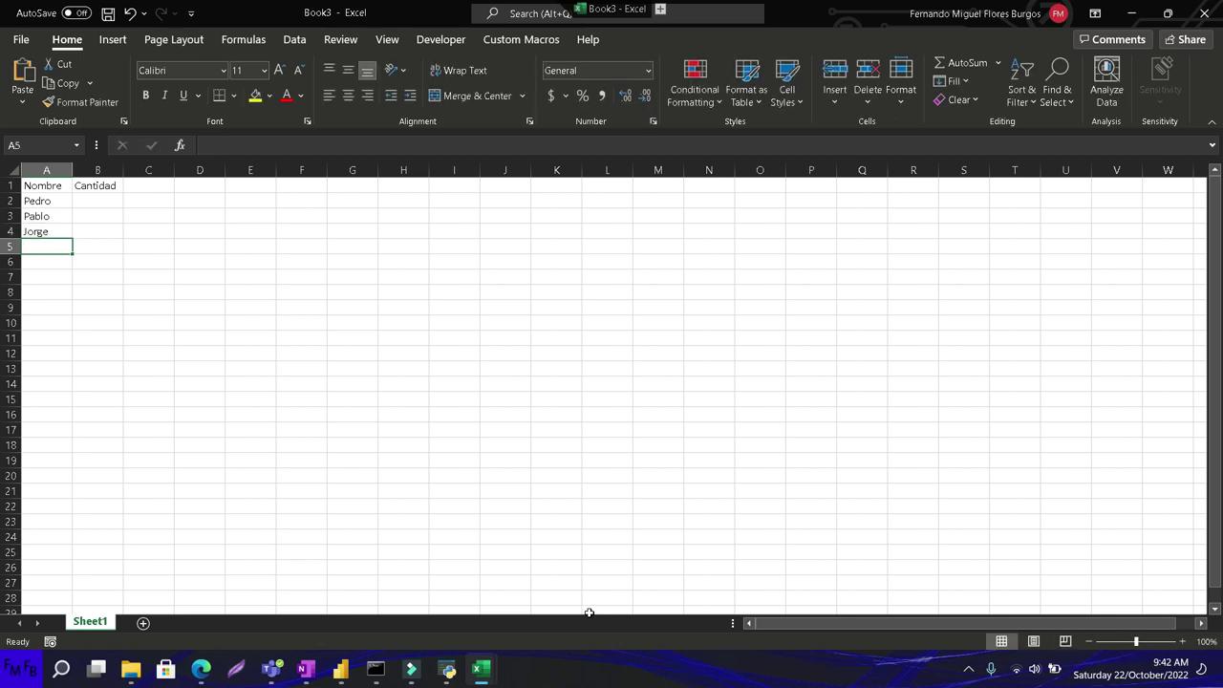
type("Juan")
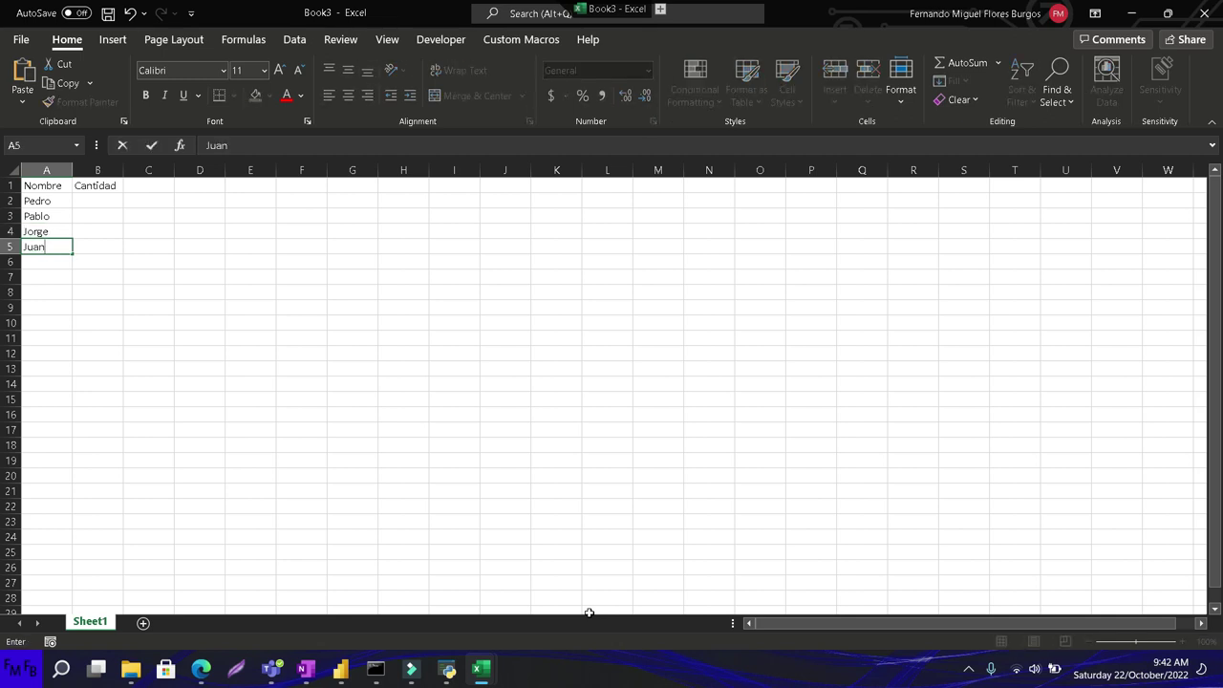
key("Return")
type("Carme")
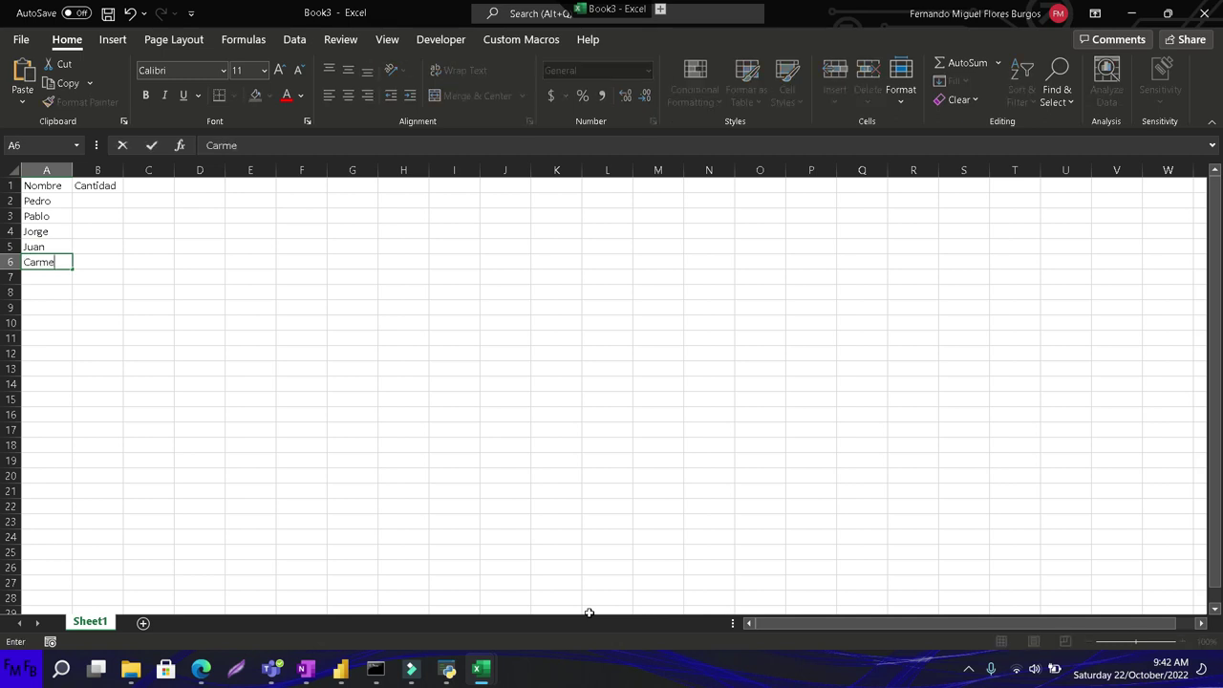
key("Tab")
Enter Cantidad values 20, 30, 35, 40 and 50 beside the names.
key("Up")
key("Up")
key("Up")
key("Up")
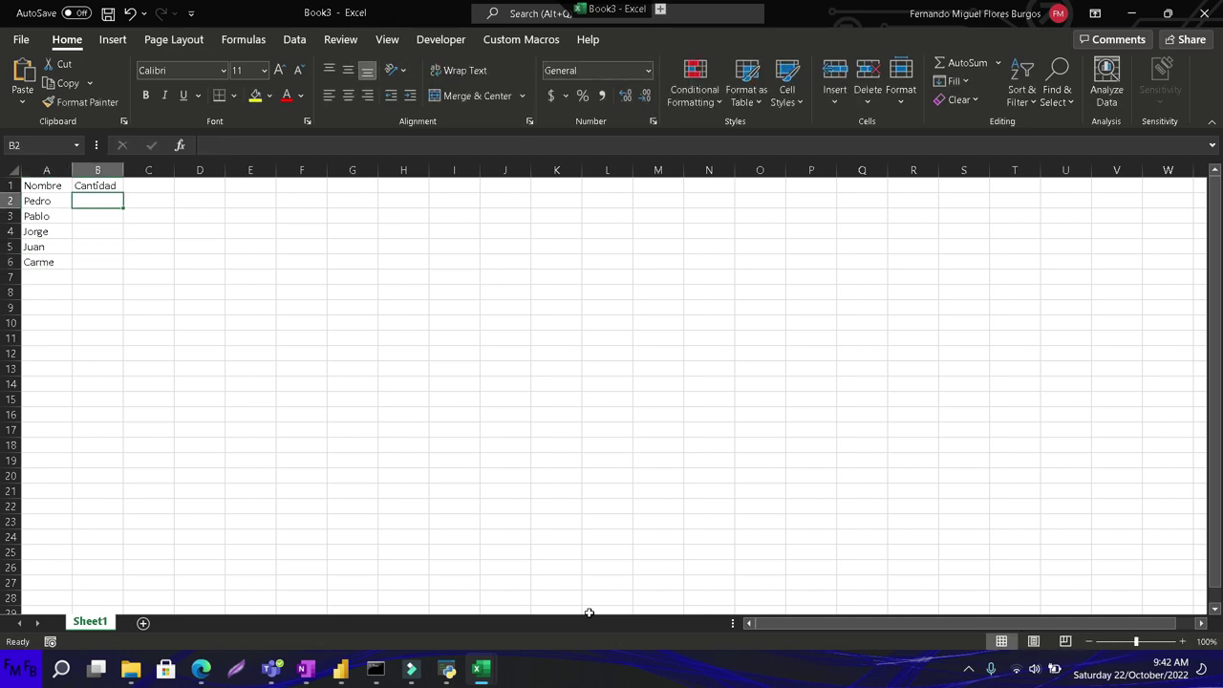
type("20")
key("Return")
type("30")
key("Return")
type("35")
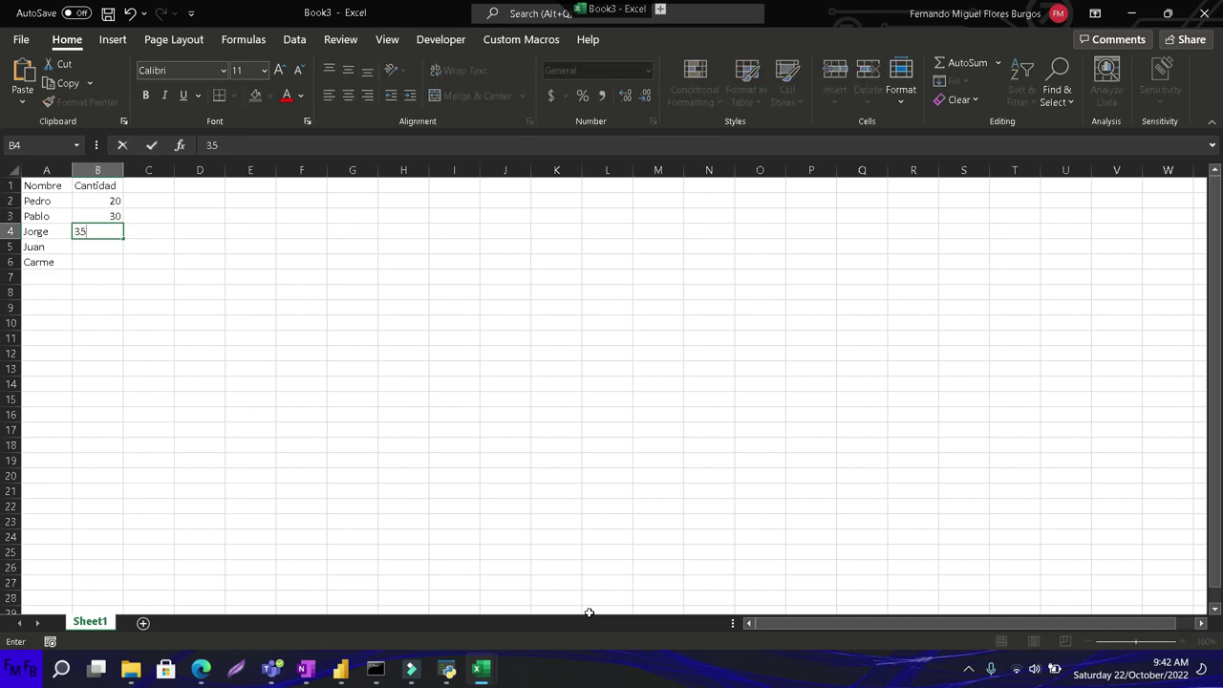
key("Return")
type("4")
key("Return")
type("50")
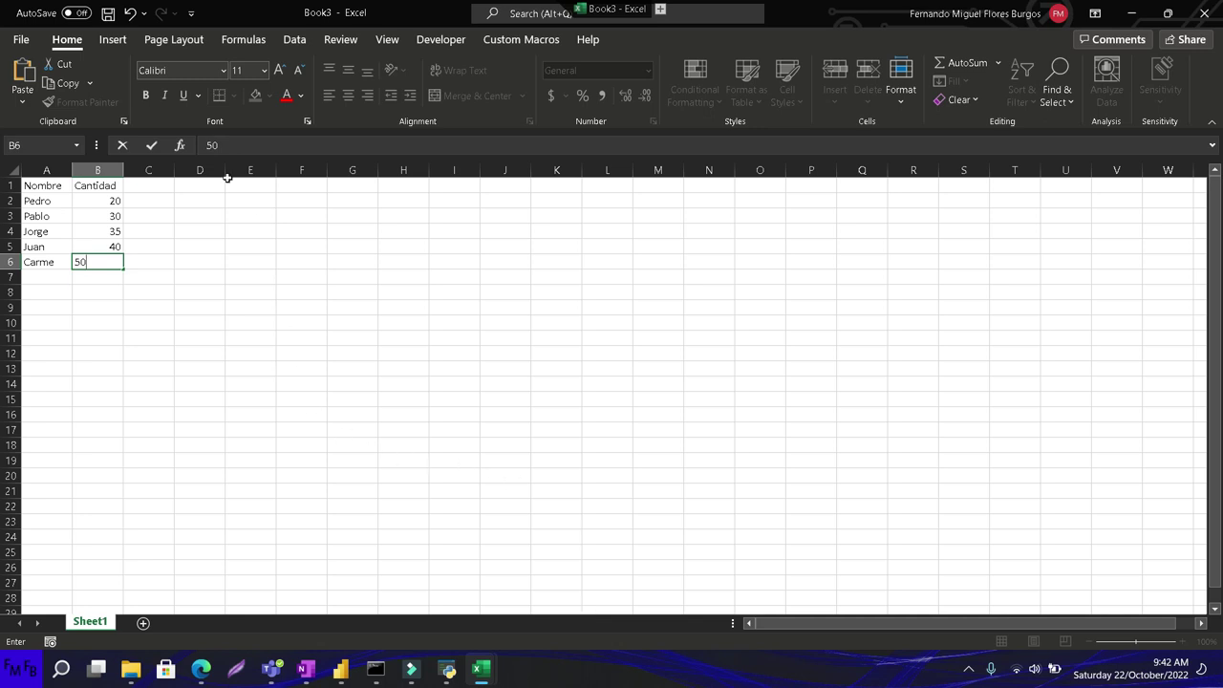
Save Book3 under the name Workbook2.xlsx in the Youtube > Code > Excel folder.
left_click(19, 42)
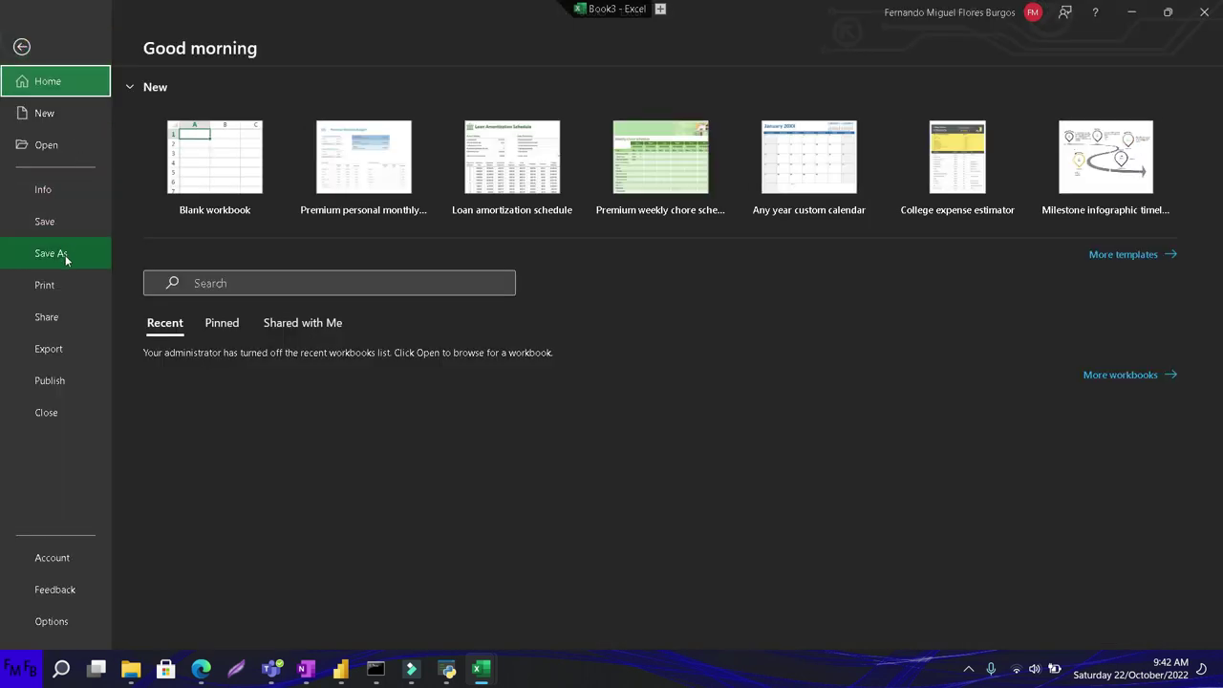
left_click(61, 254)
left_click(217, 309)
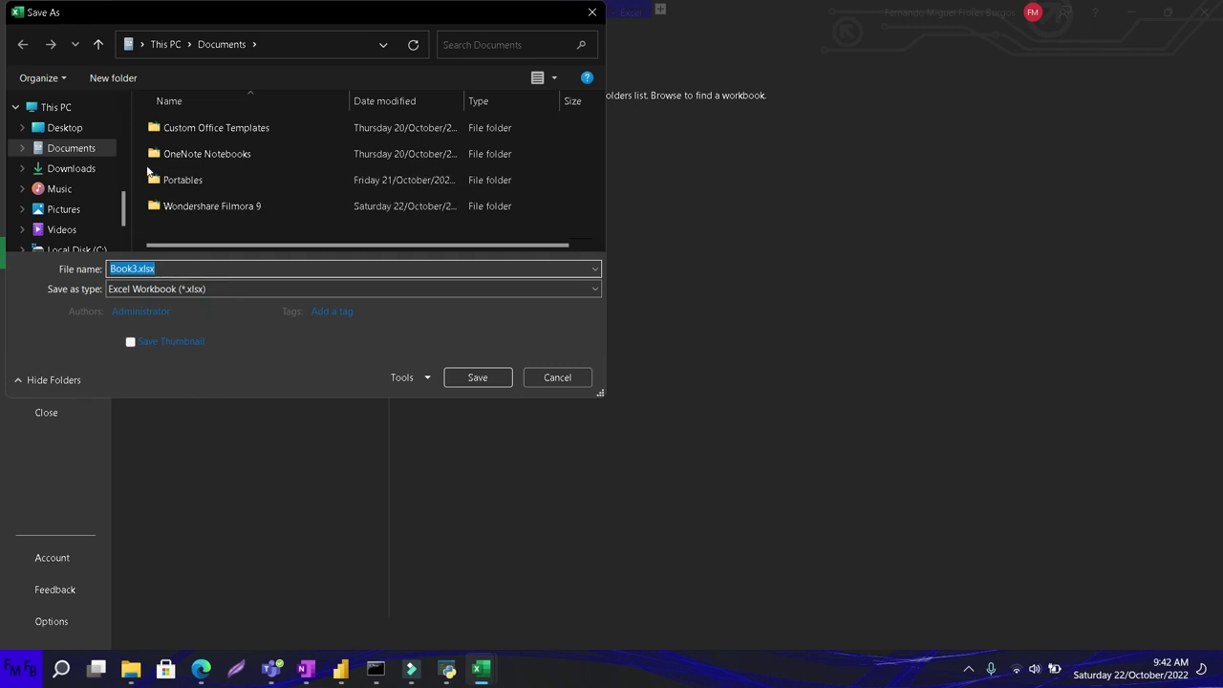
scroll(74, 149, "up", 2)
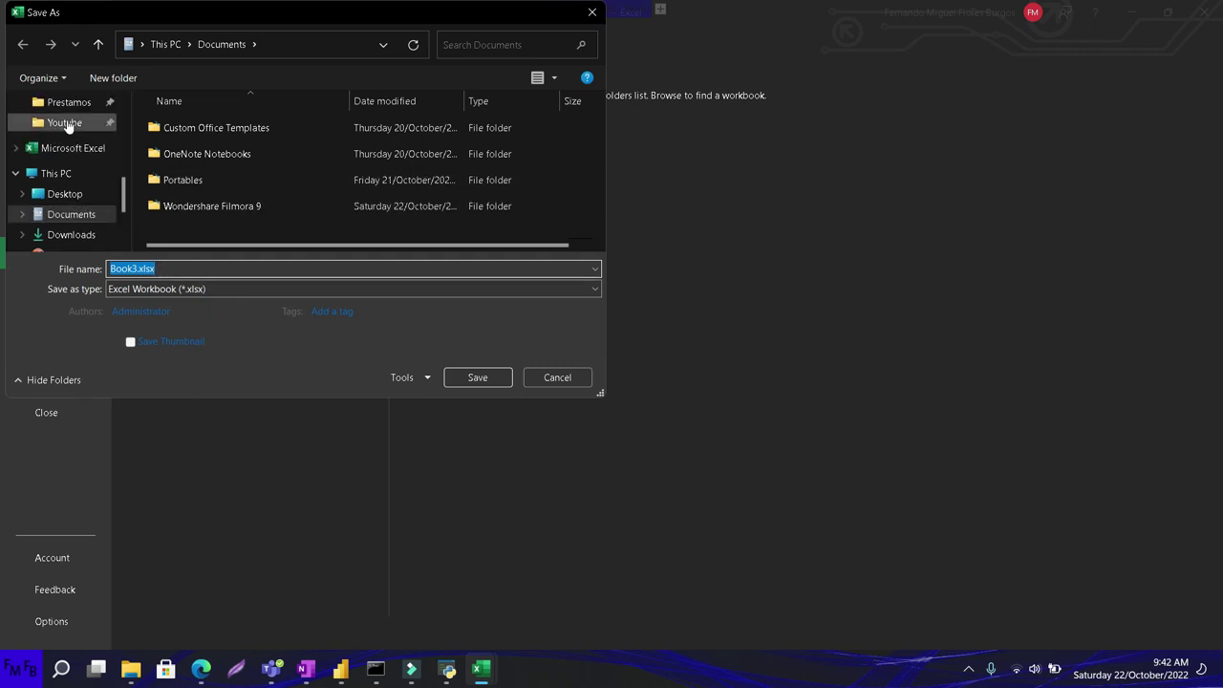
left_click(63, 122)
double_click(174, 128)
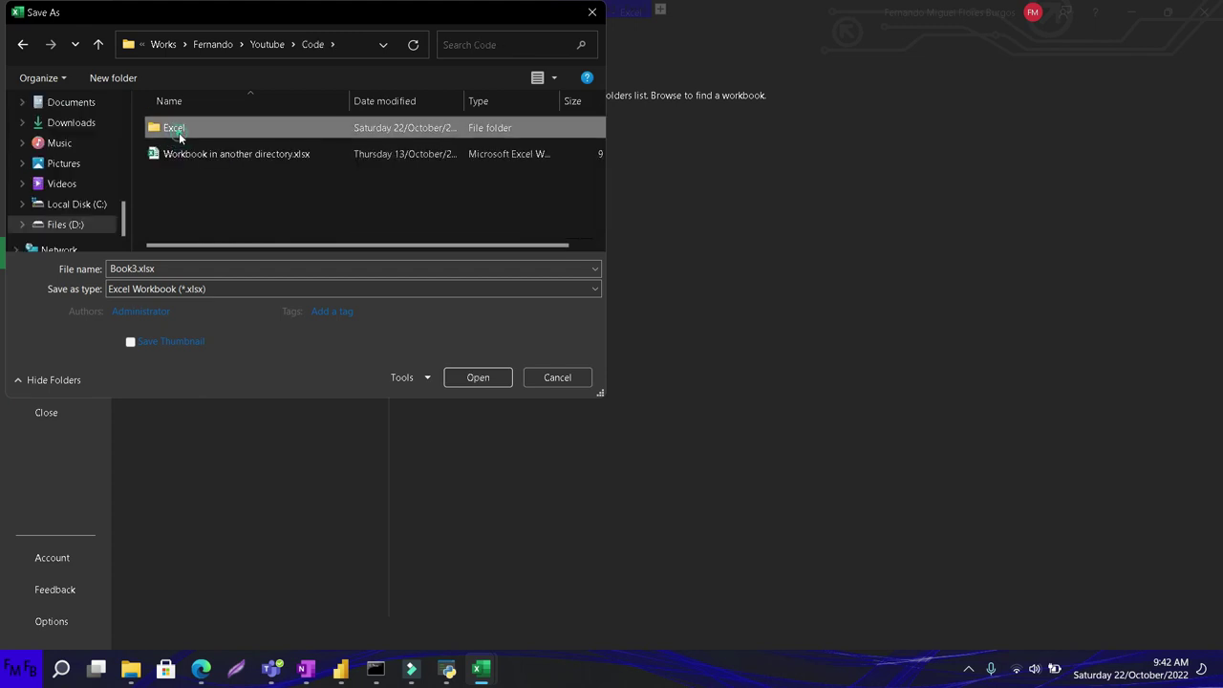
double_click(178, 130)
left_click(188, 172)
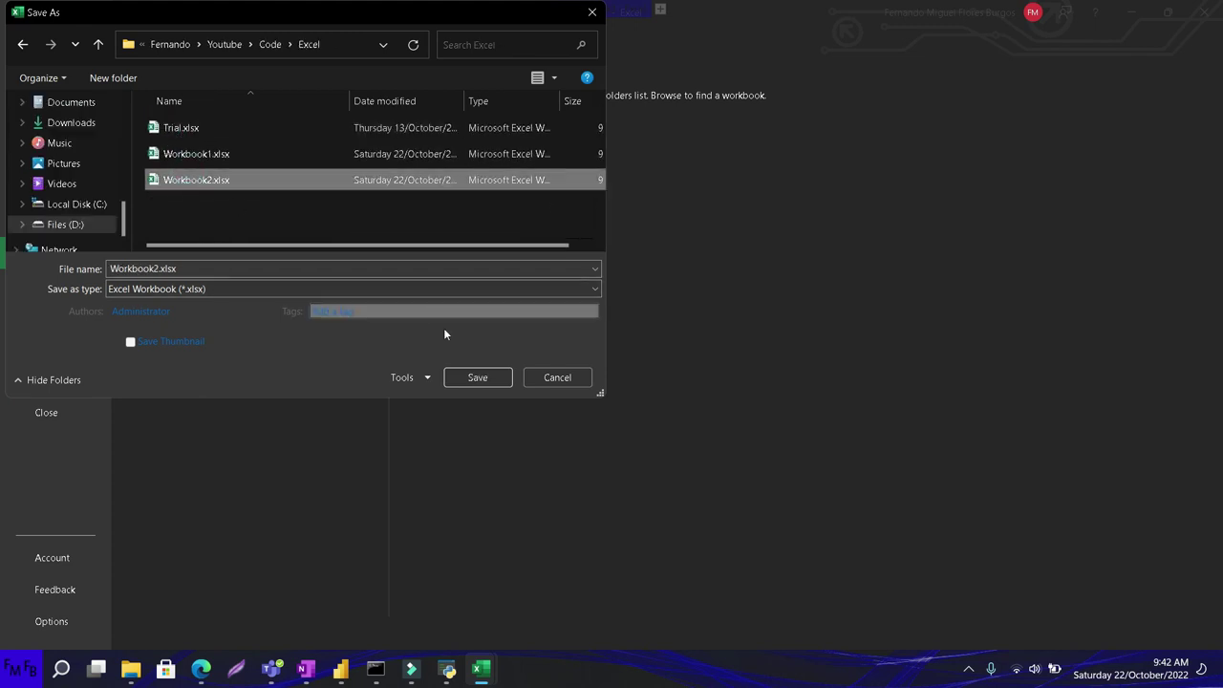
left_click(475, 376)
Confirm replacing Workbook2.xlsx and dismiss the sharing-violation error that follows.
left_click(627, 334)
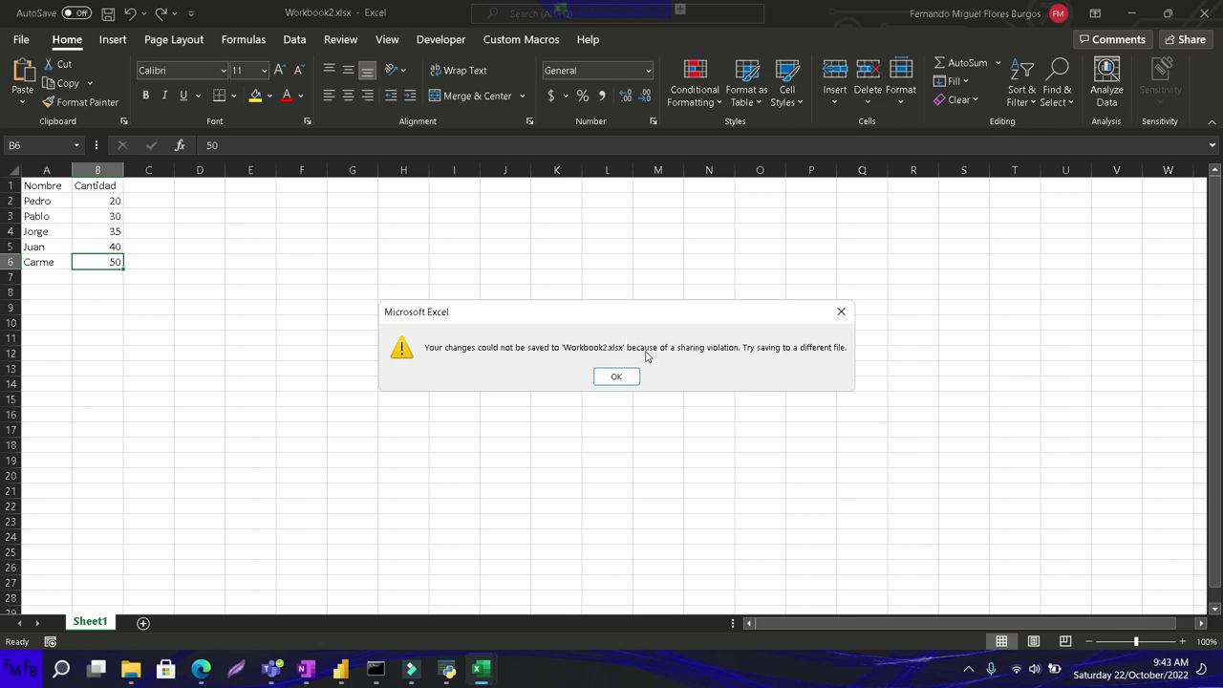
left_click(841, 312)
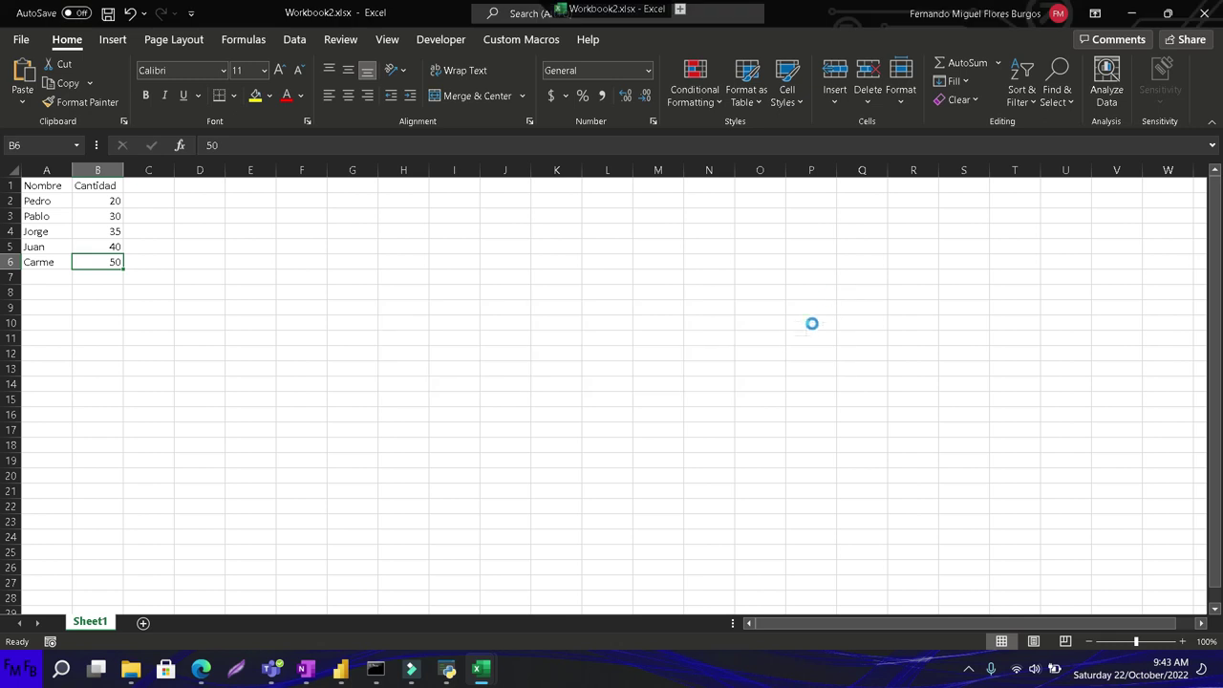
Get past the file-format warning and save the list as Workbook3.xlsx instead.
left_click(562, 375)
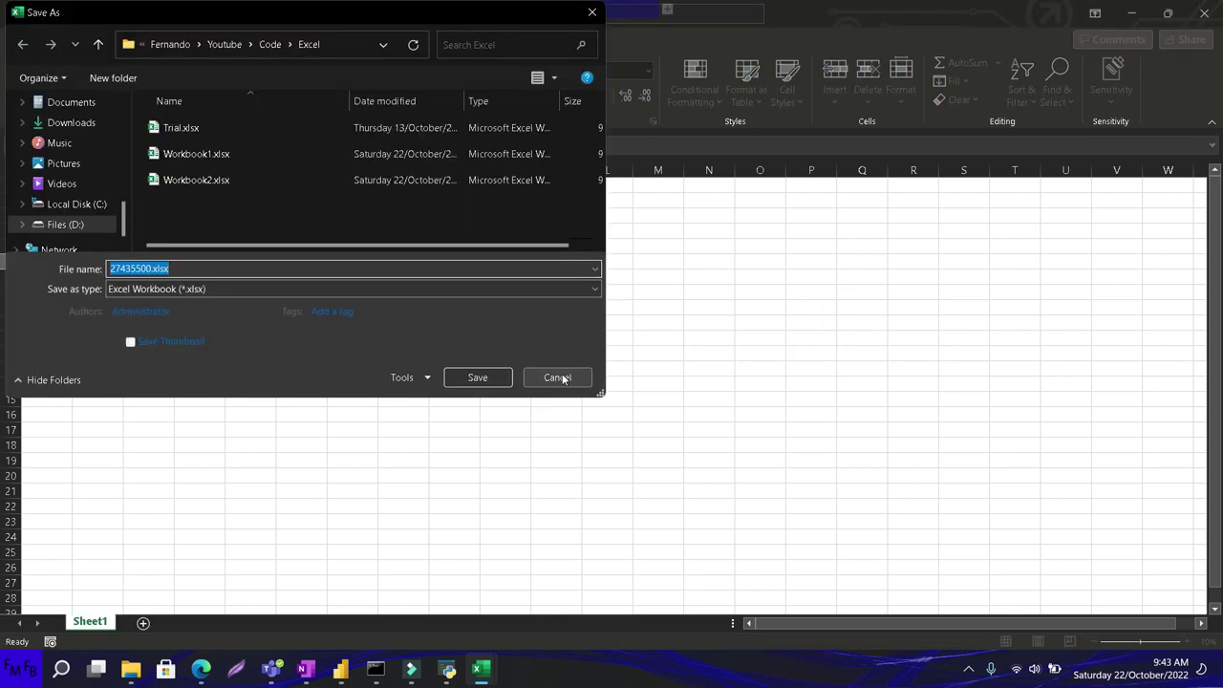
type("Work")
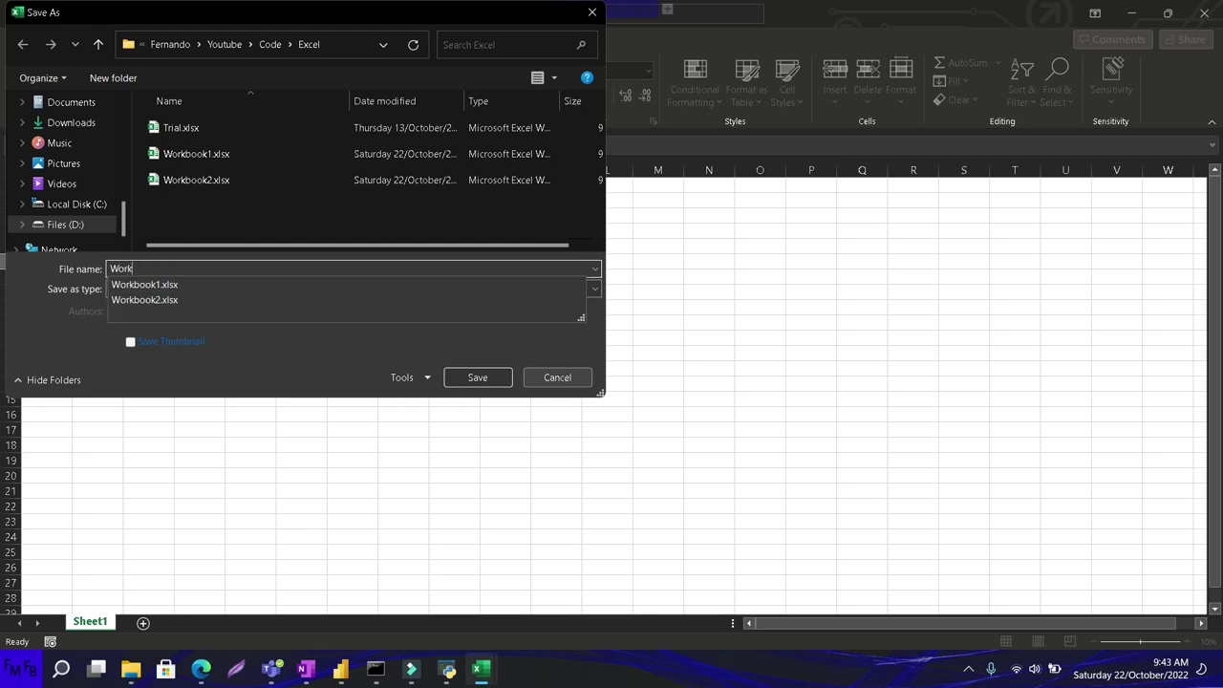
type("book3")
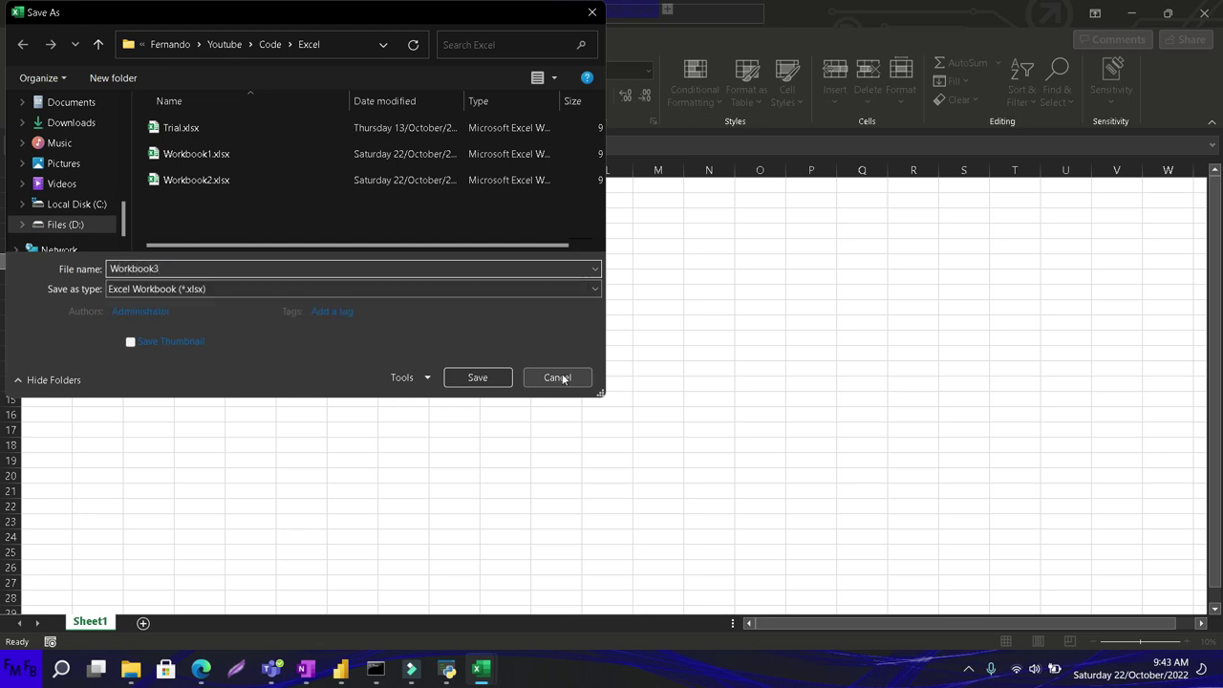
left_click(478, 379)
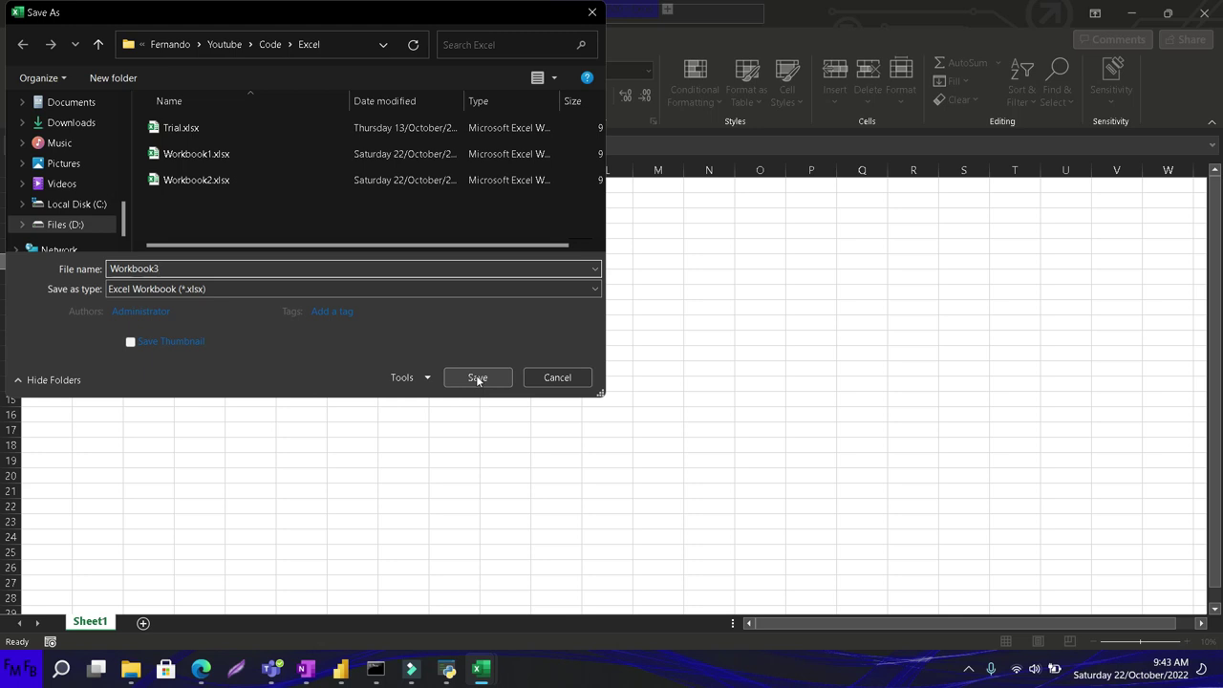
left_click(478, 378)
mouse_move(305, 668)
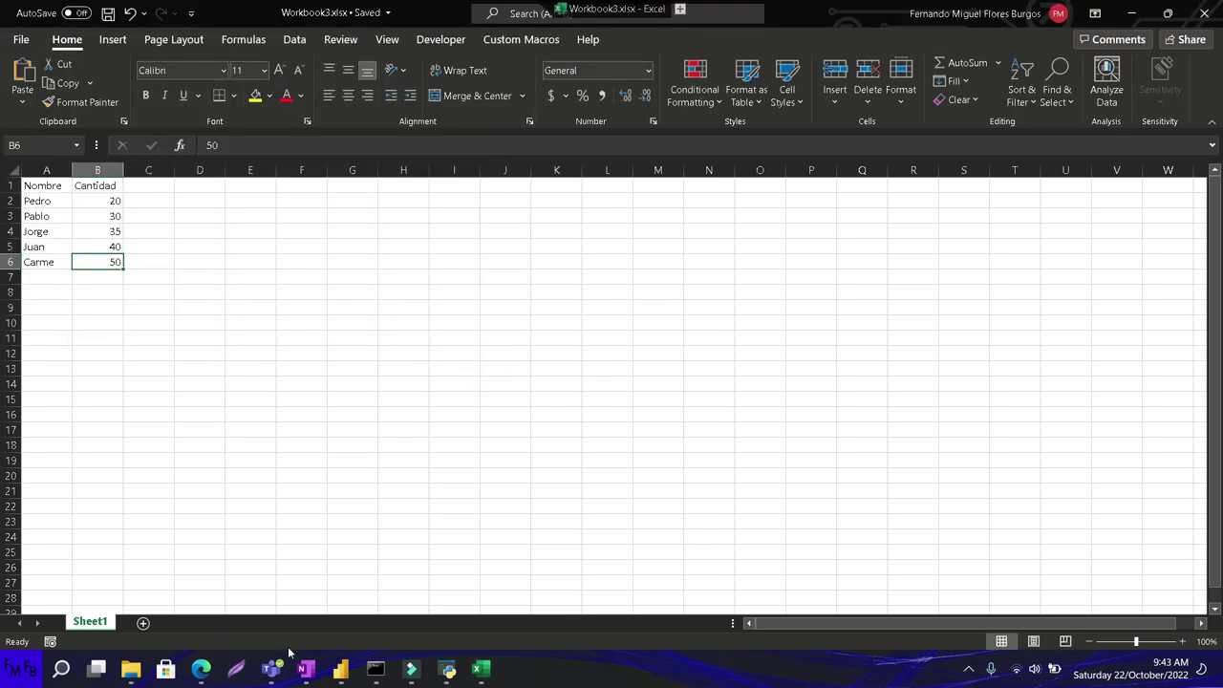
left_click(480, 673)
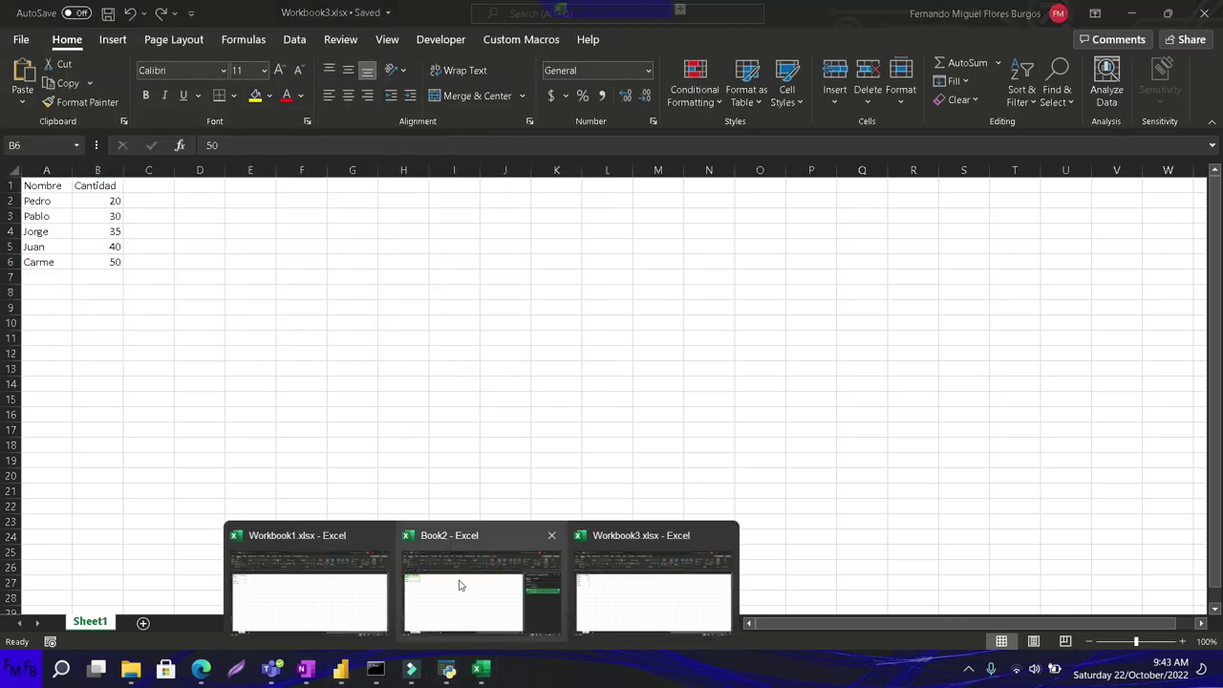
In Book2, delete the Workbook2 sheet and confirm the deletion.
left_click(430, 586)
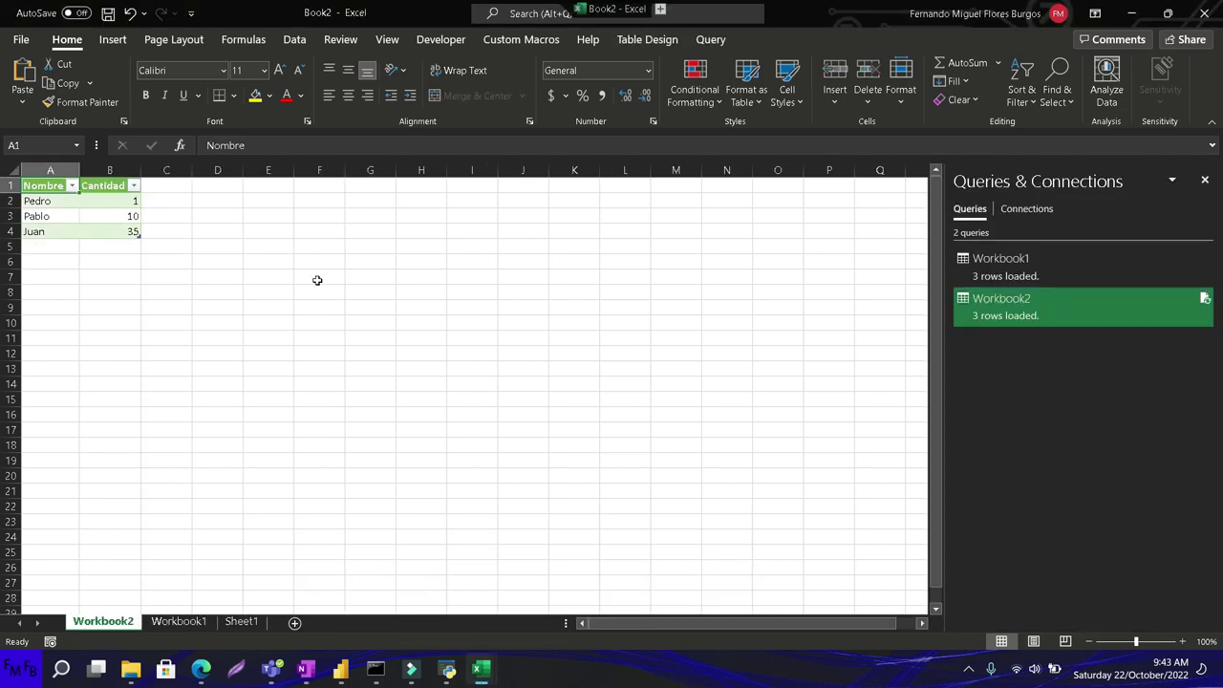
right_click(111, 627)
left_click(196, 427)
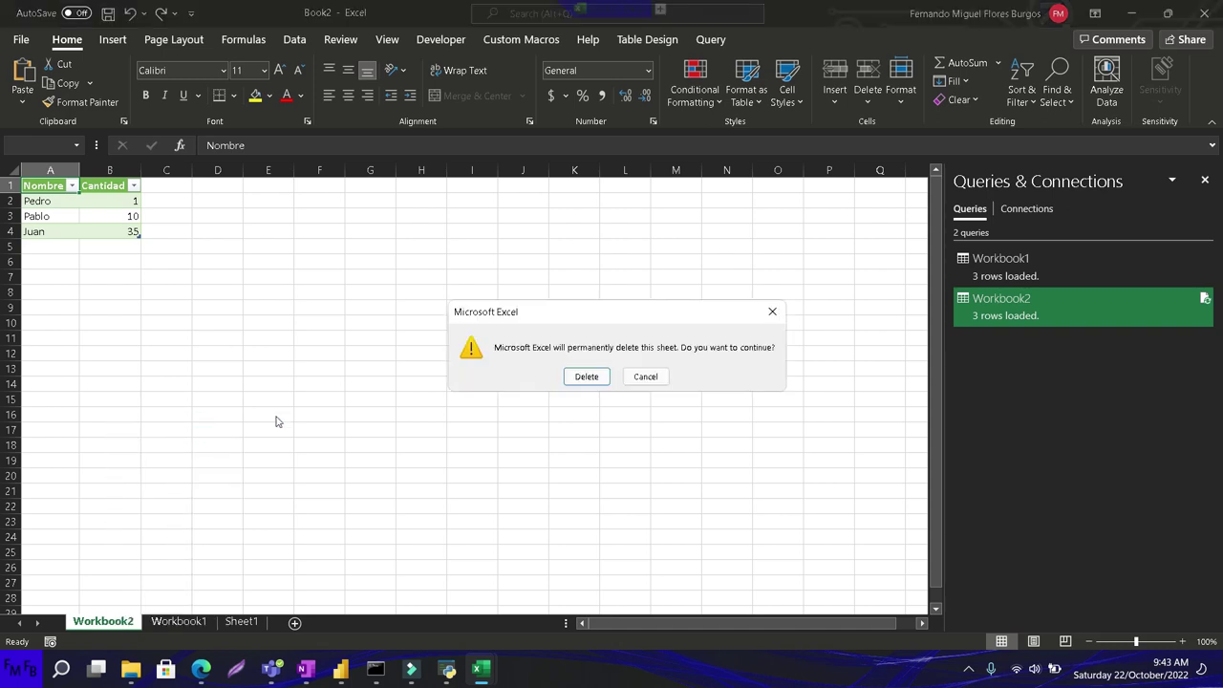
left_click(582, 378)
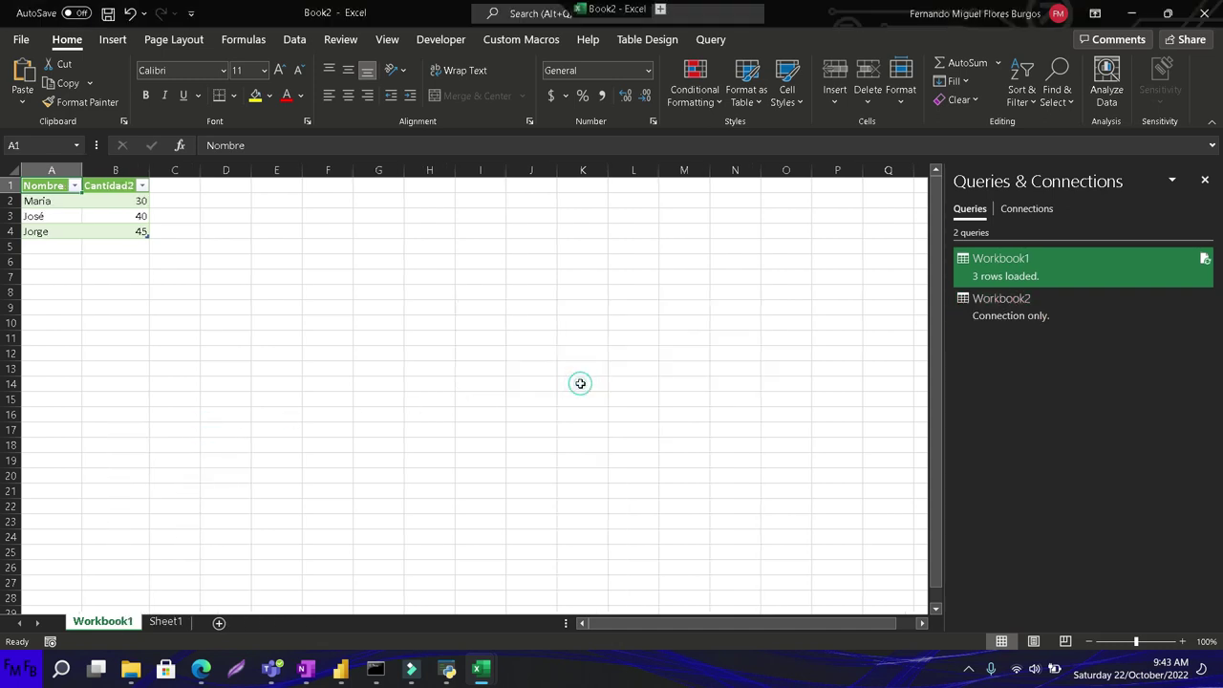
Delete the Workbook2 query from the Queries & Connections pane.
mouse_move(1000, 266)
right_click(978, 275)
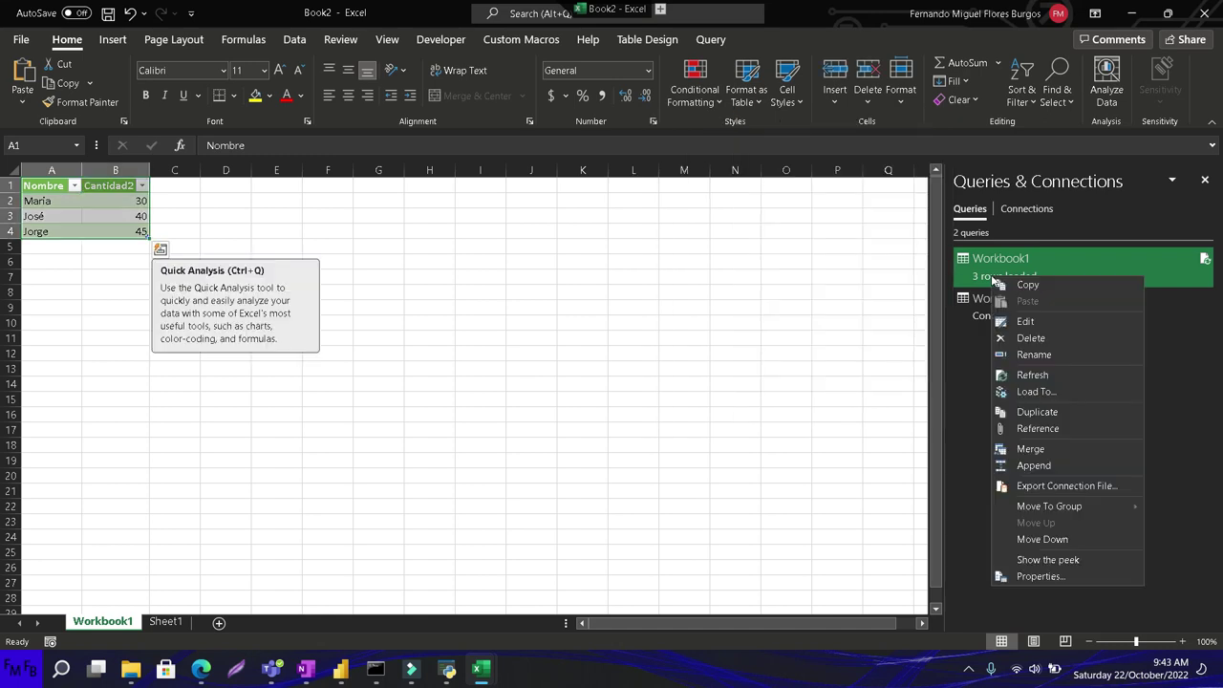
right_click(976, 304)
left_click(1014, 365)
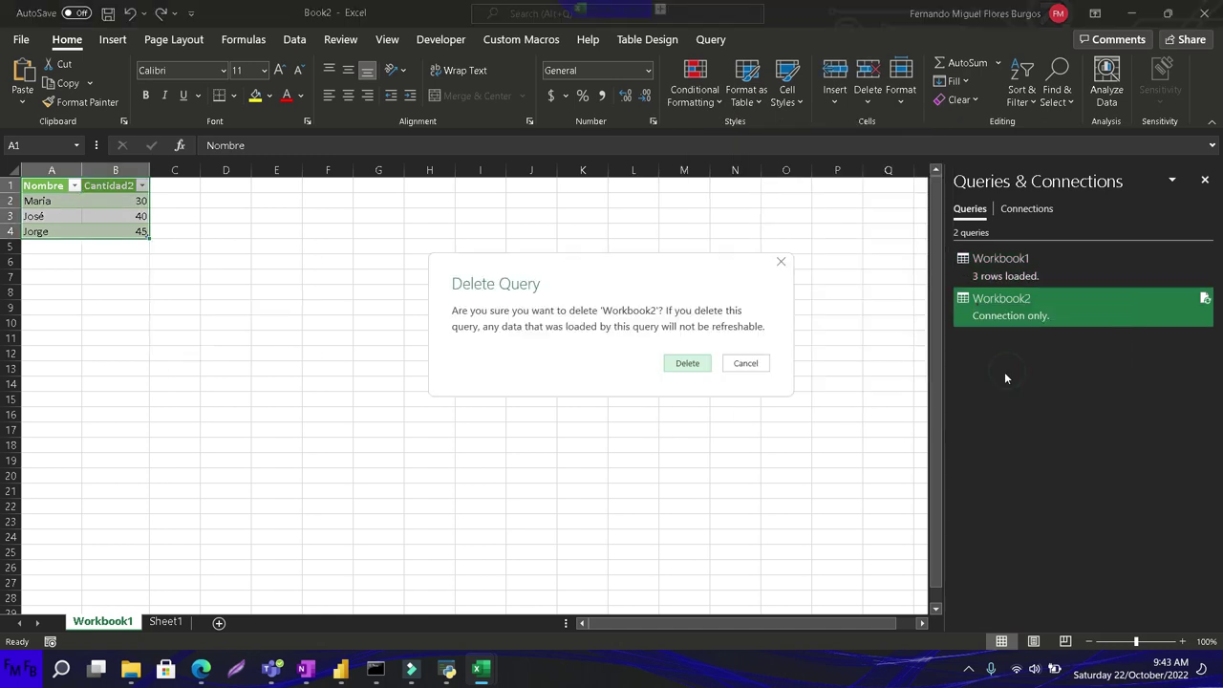
left_click(686, 366)
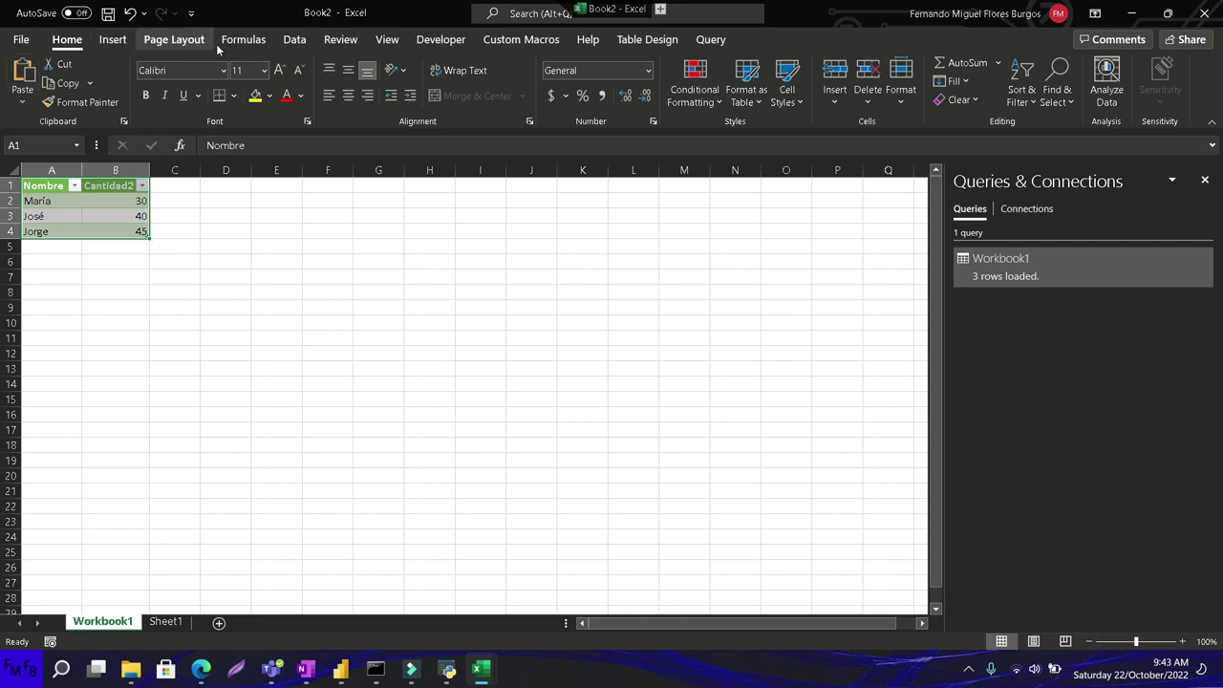
left_click(295, 39)
Import Sheet1 of Workbook3.xlsx as a query named Workbook3 and load it to a new sheet.
left_click(29, 96)
mouse_move(71, 130)
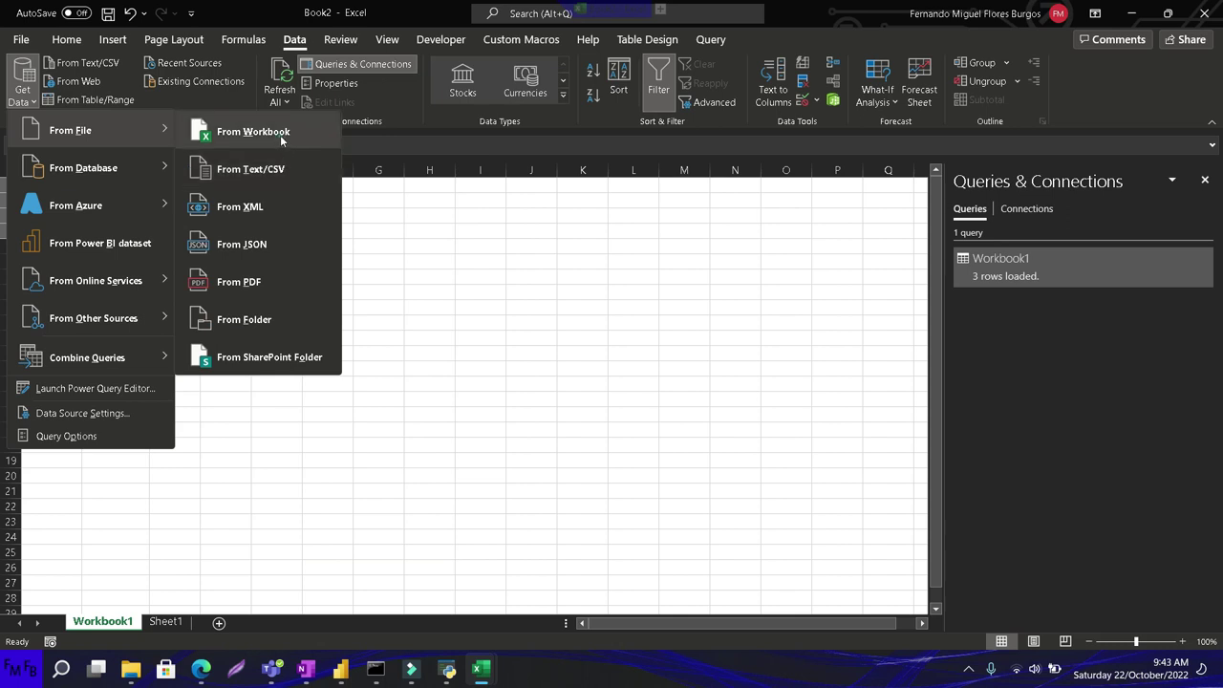
left_click(279, 134)
double_click(217, 230)
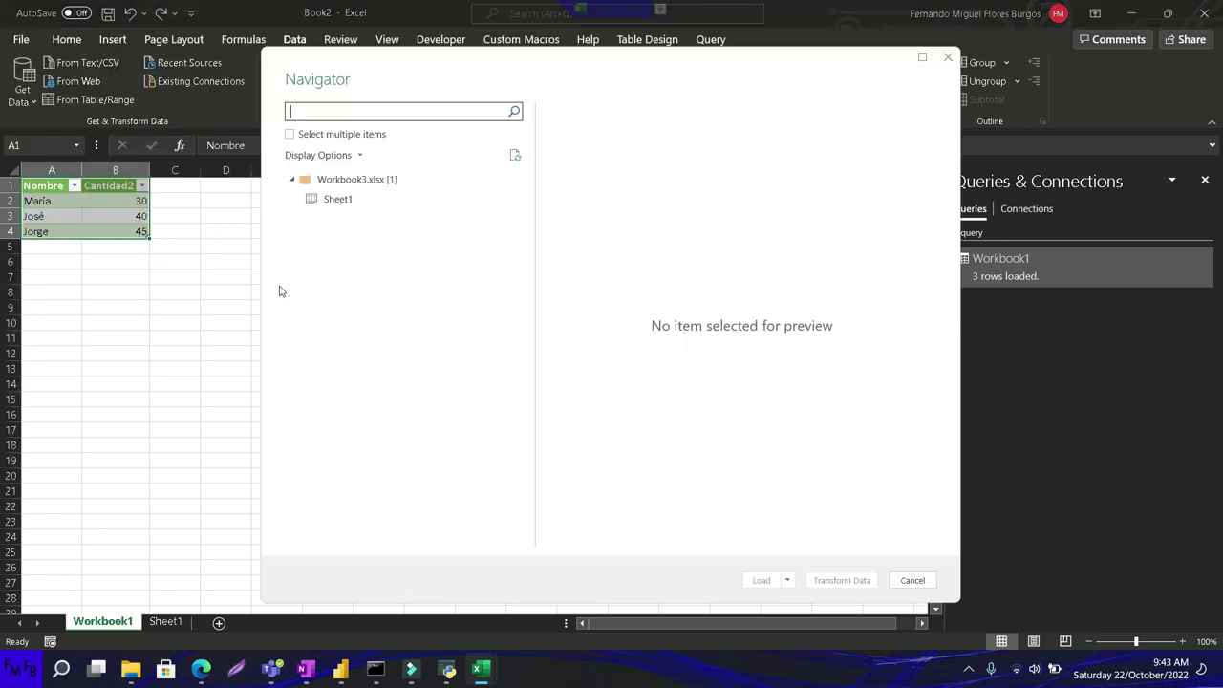
left_click(348, 201)
left_click(822, 579)
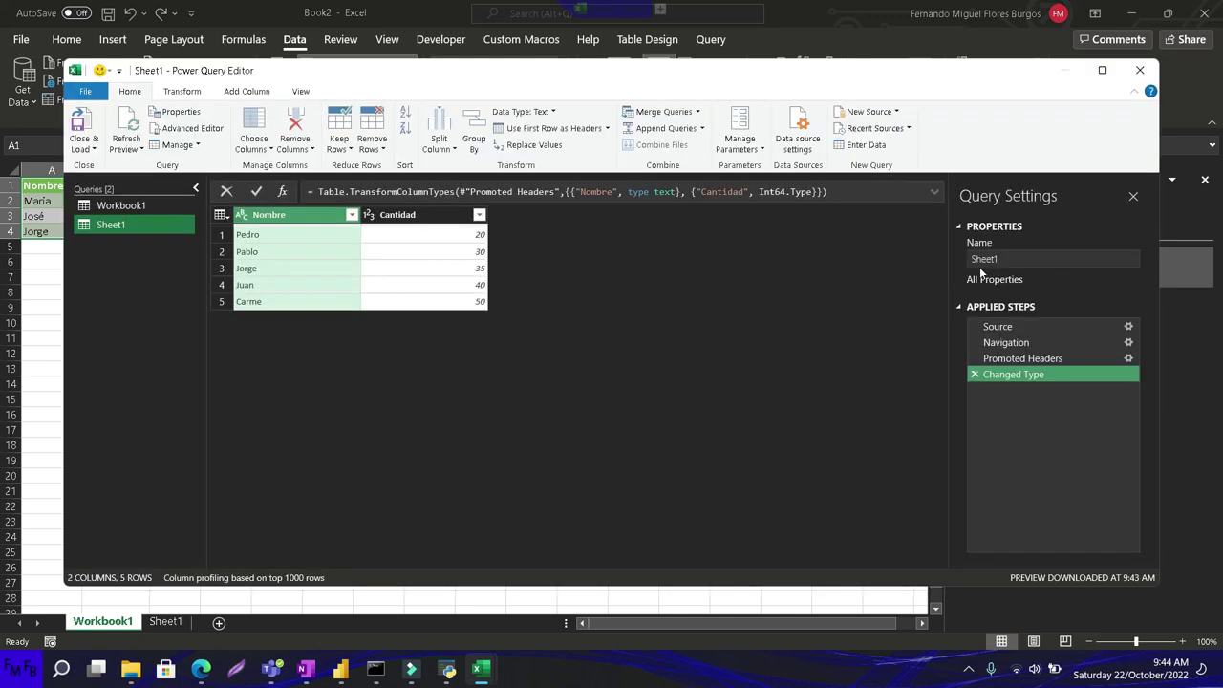
left_click(1064, 259)
type("Workbook3")
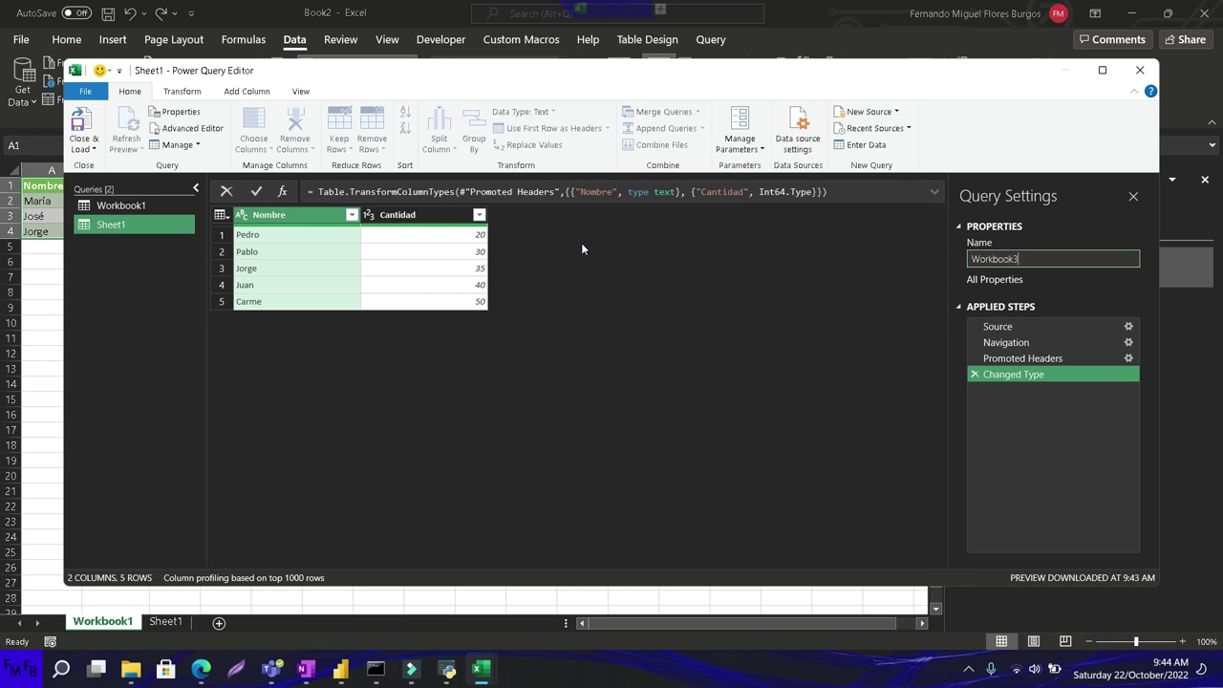
left_click(81, 124)
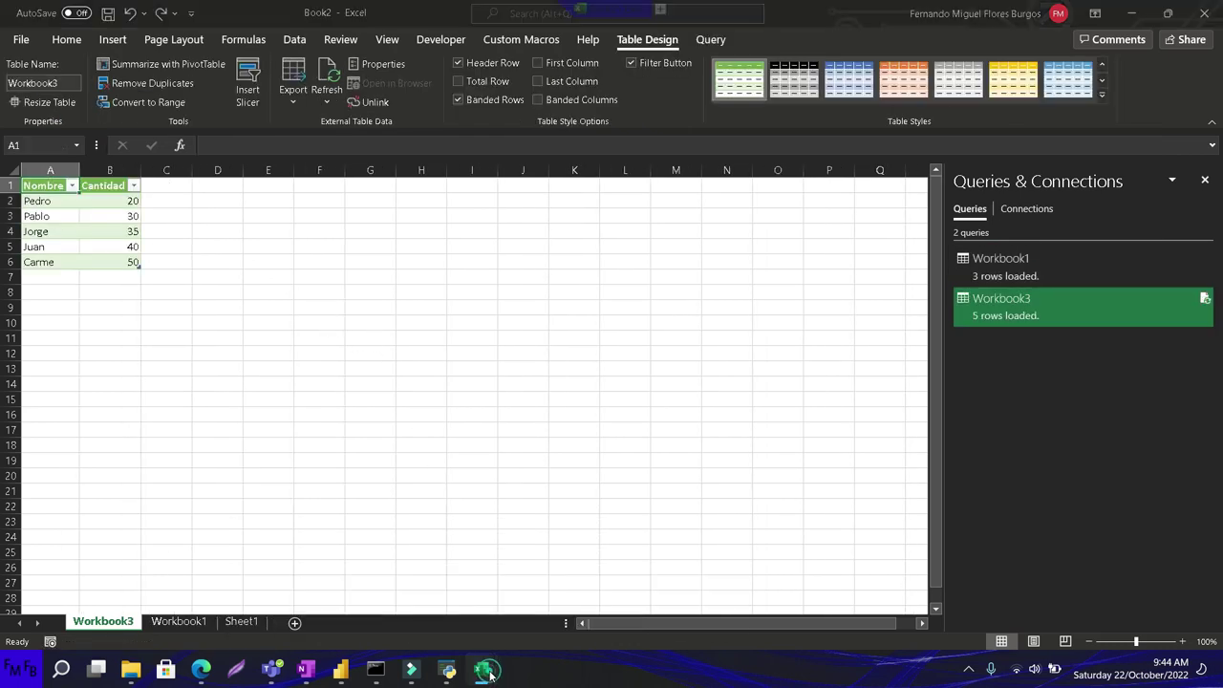
mouse_move(480, 668)
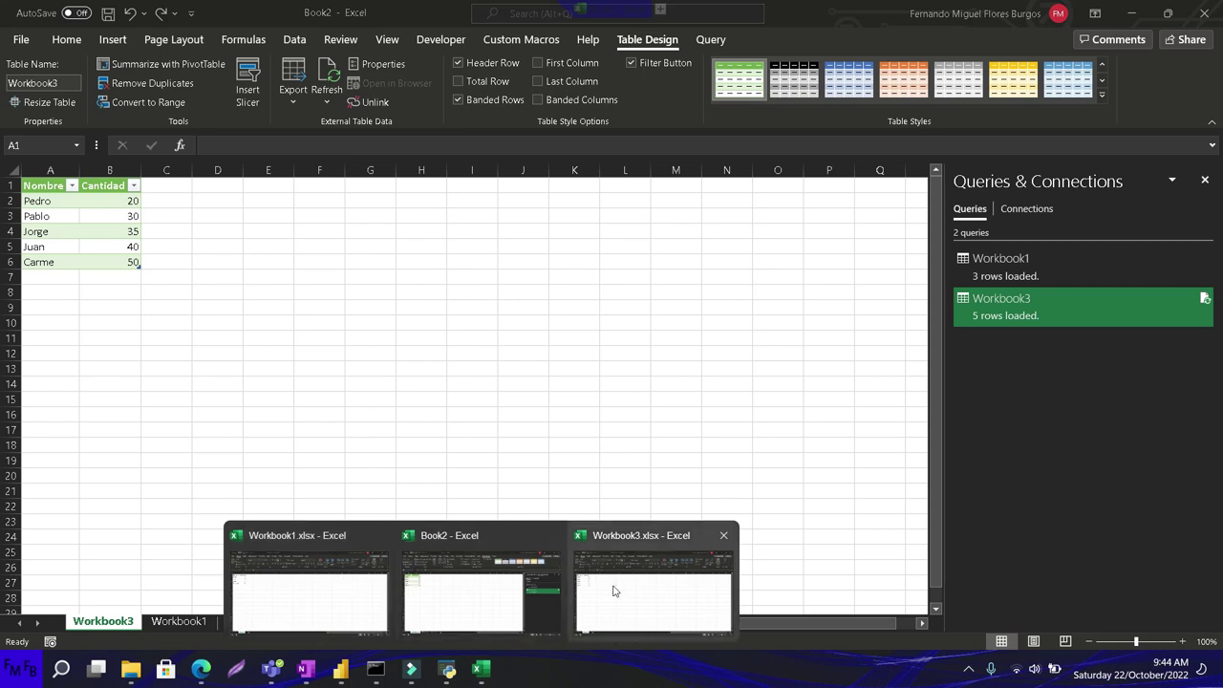
In Workbook3.xlsx, clear two name entries from the data.
left_click(617, 587)
key("shift+Left")
key("shift+Up")
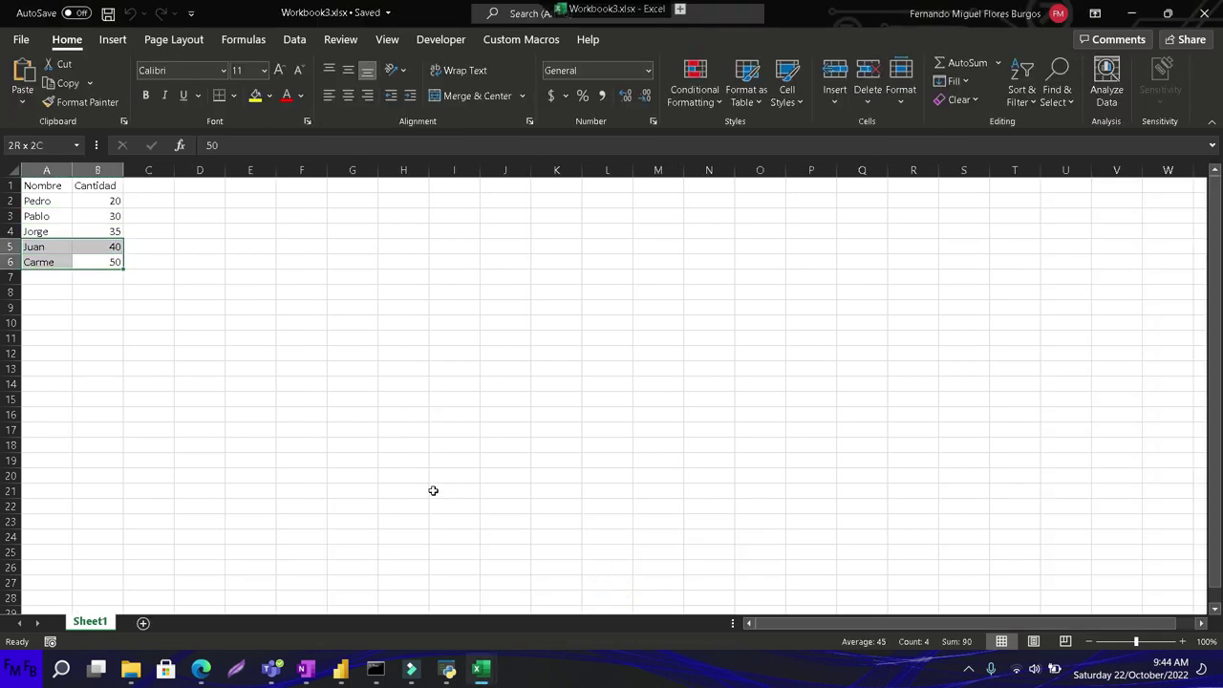
key("Delete")
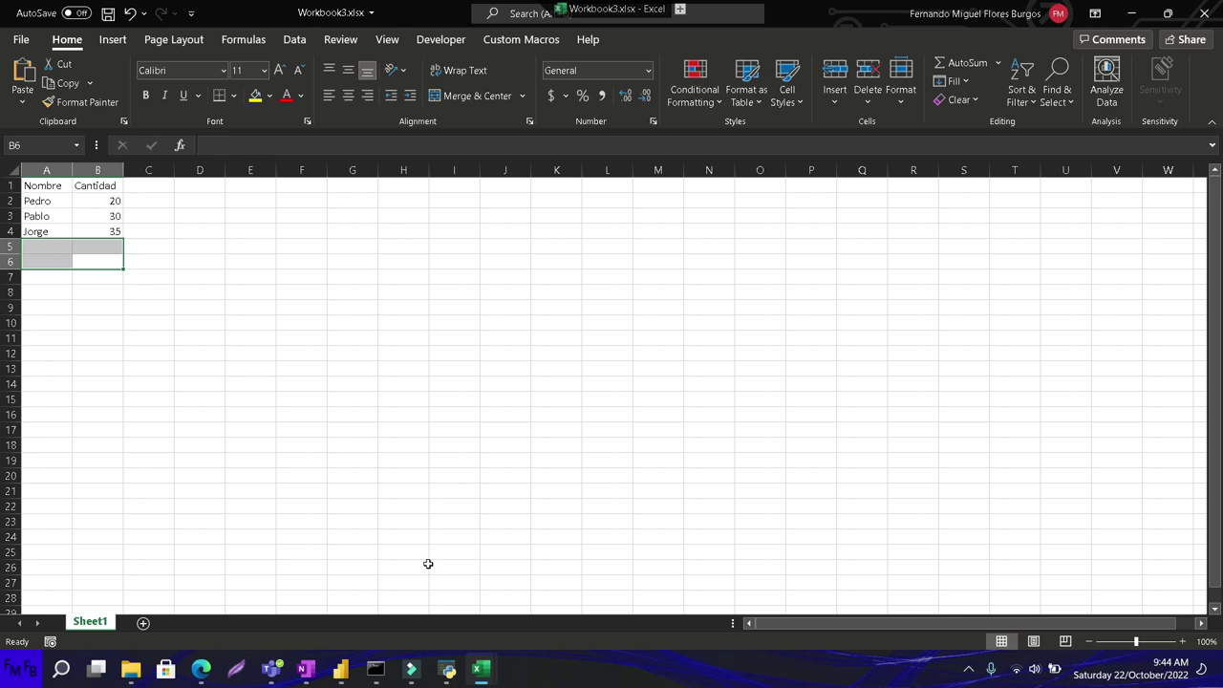
Compare Workbook1.xlsx with Book2's Workbook1 sheet, which still shows only amounts 30, 40 and 45.
left_click(468, 666)
mouse_move(480, 668)
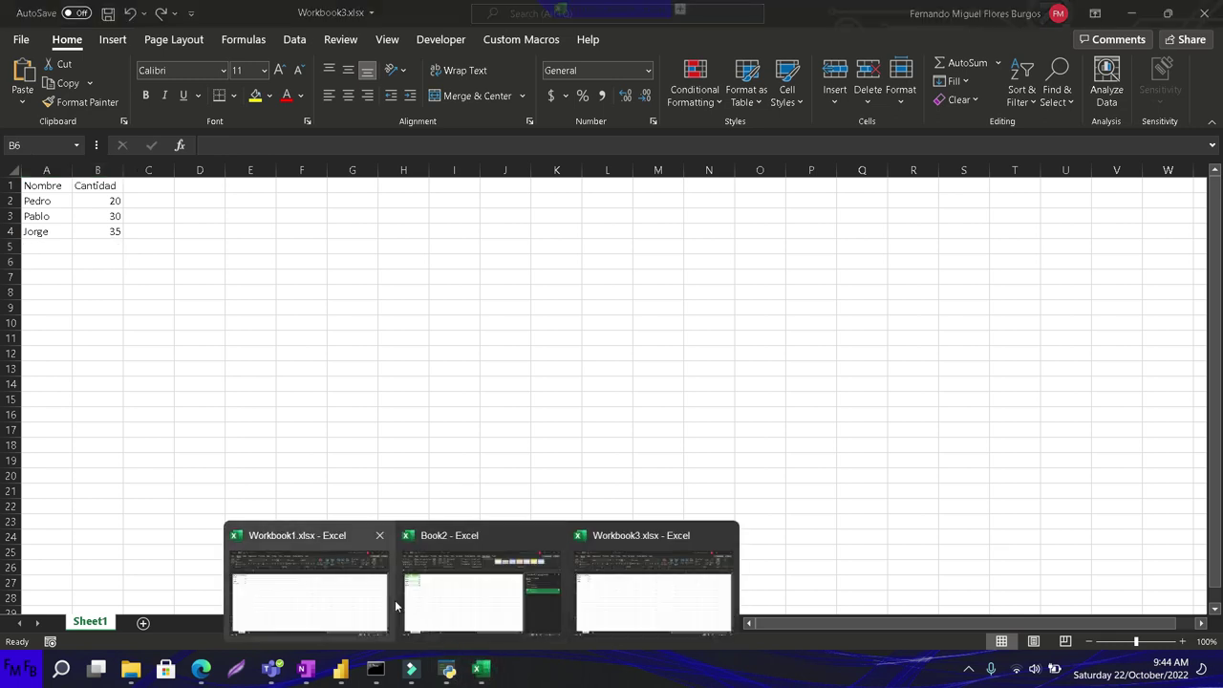
left_click(491, 427)
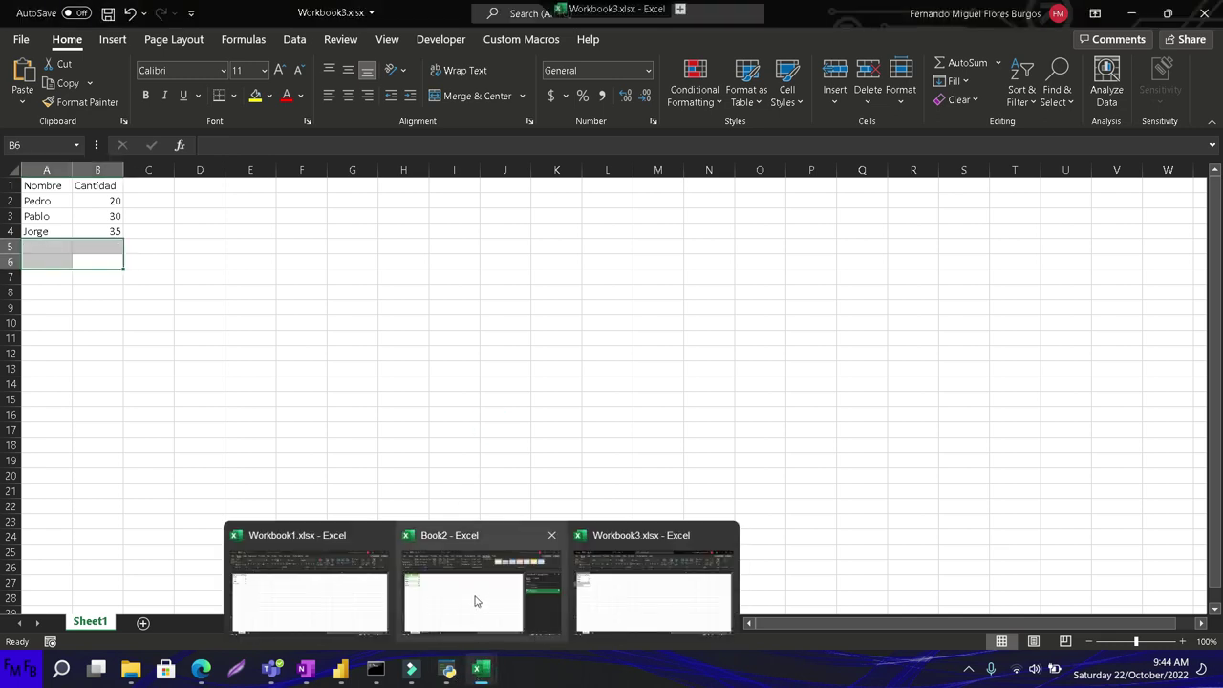
left_click(475, 598)
left_click(173, 623)
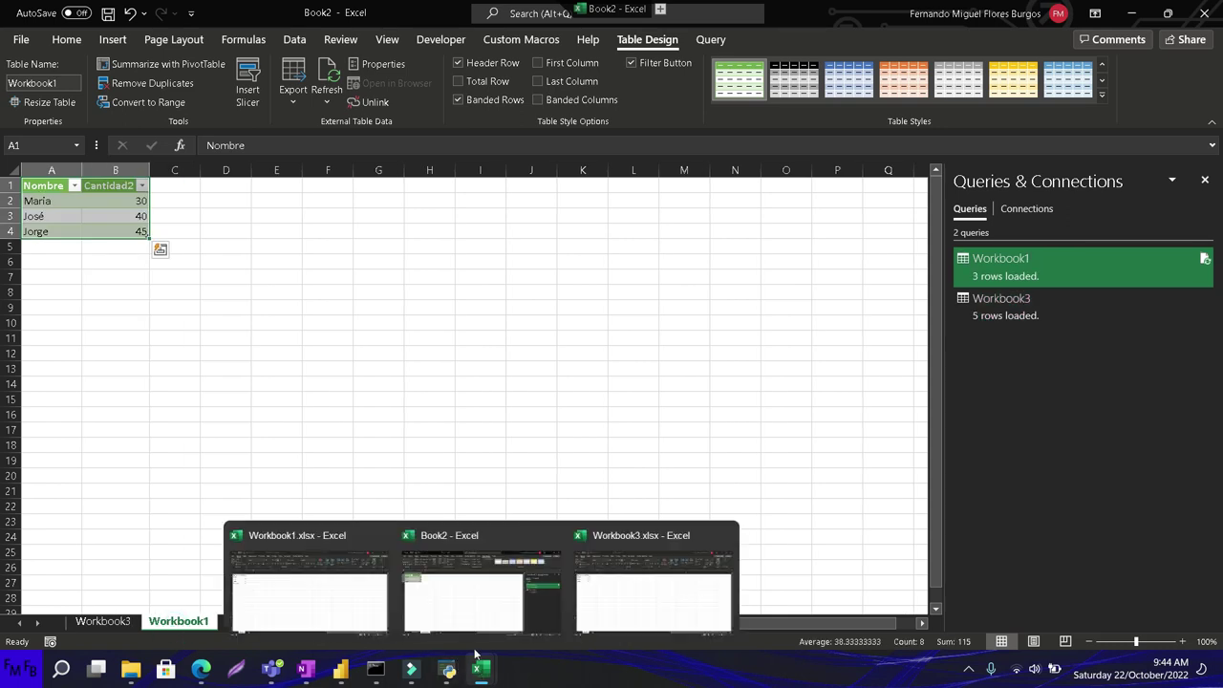
left_click(436, 597)
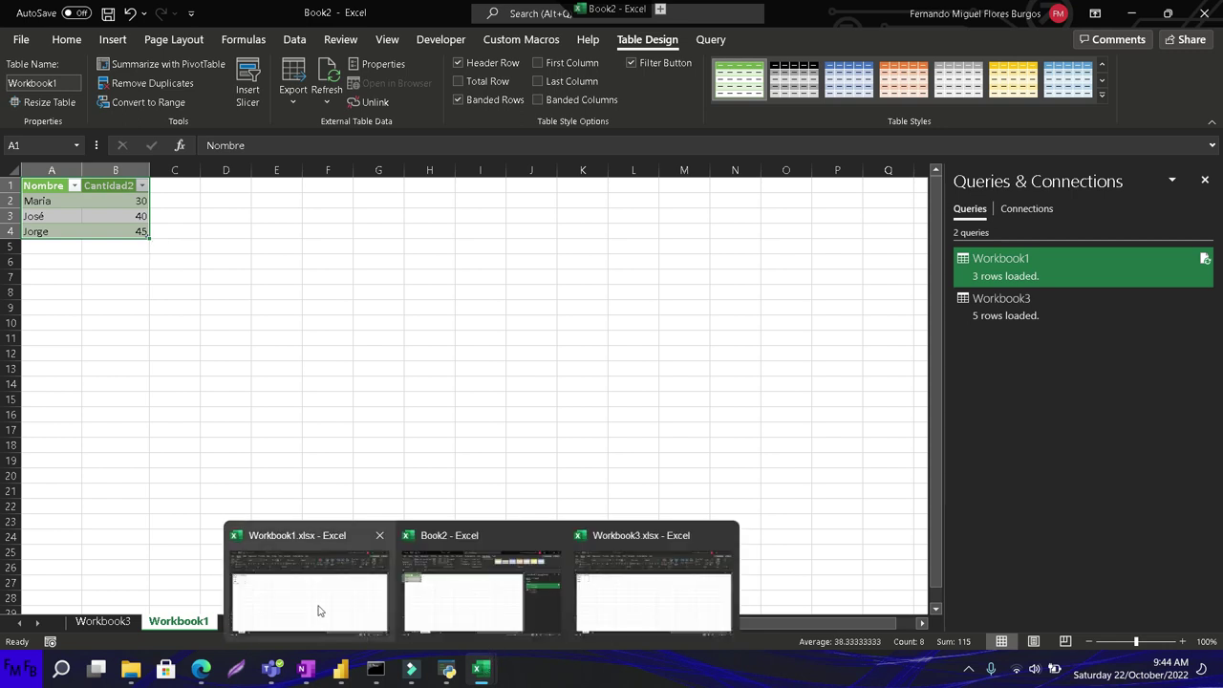
left_click(317, 607)
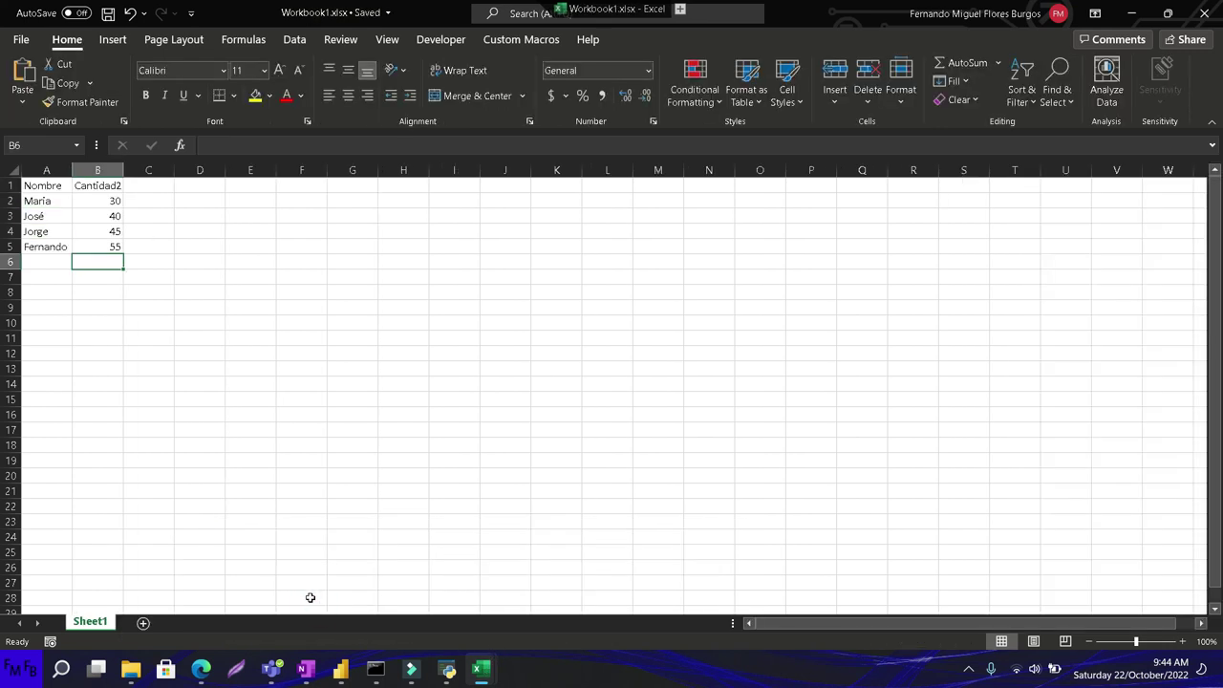
key("alt+Tab")
key("alt+Tab")
key("alt+Tab")
key("alt+Tab")
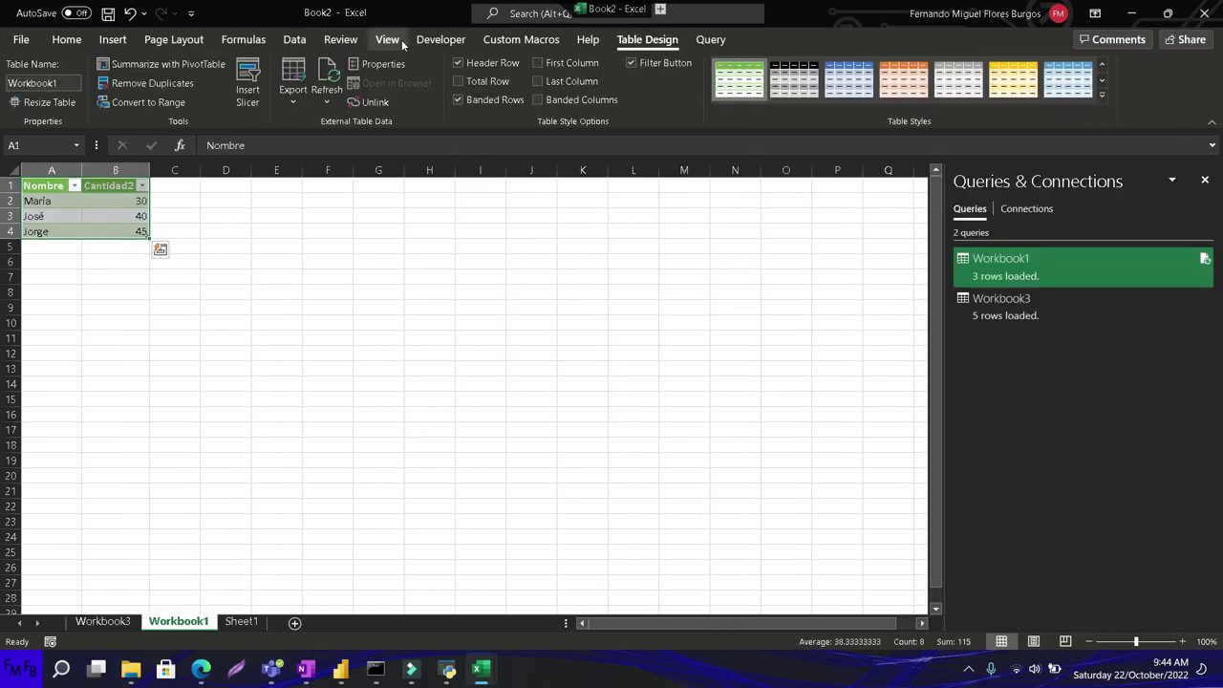
Open the Visual Basic editor and insert a new Module1 into the Book2 project.
left_click(438, 42)
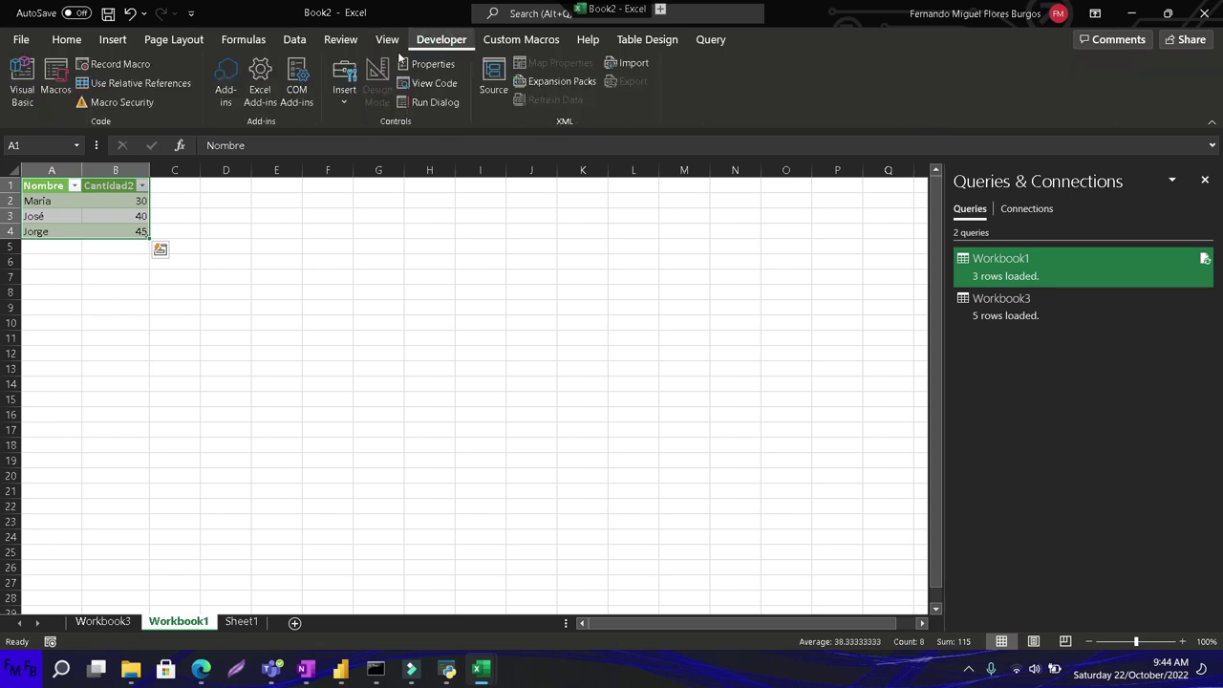
left_click(21, 78)
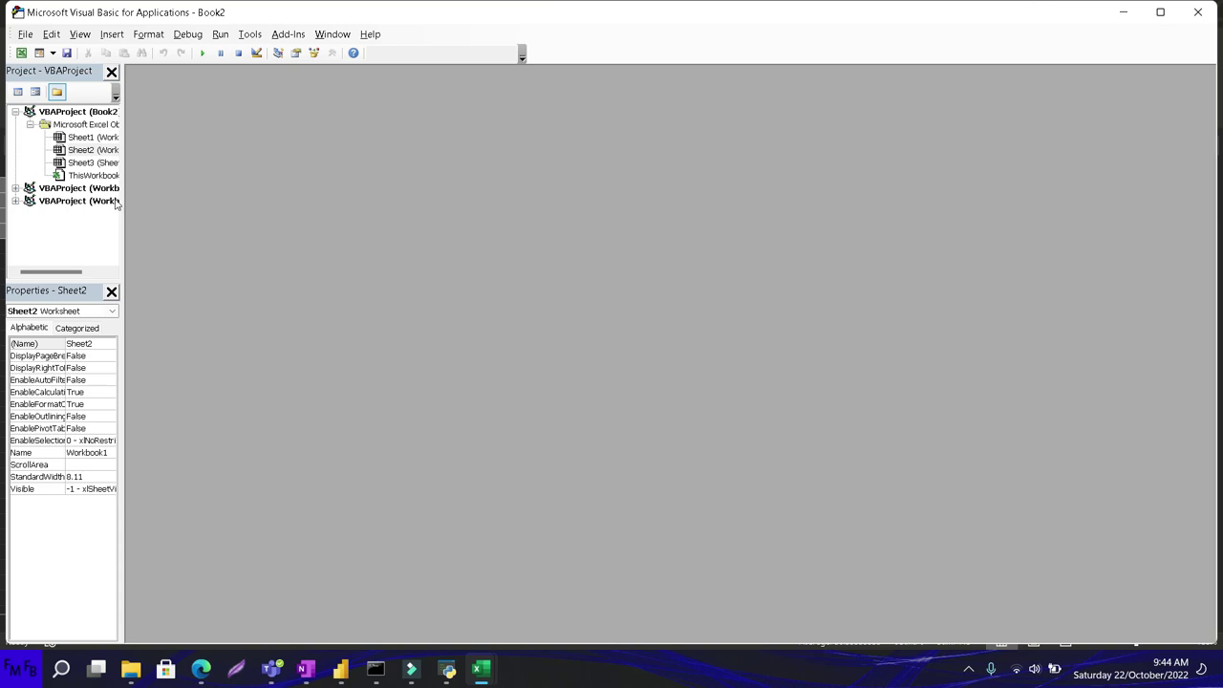
left_click_drag(127, 187, 198, 181)
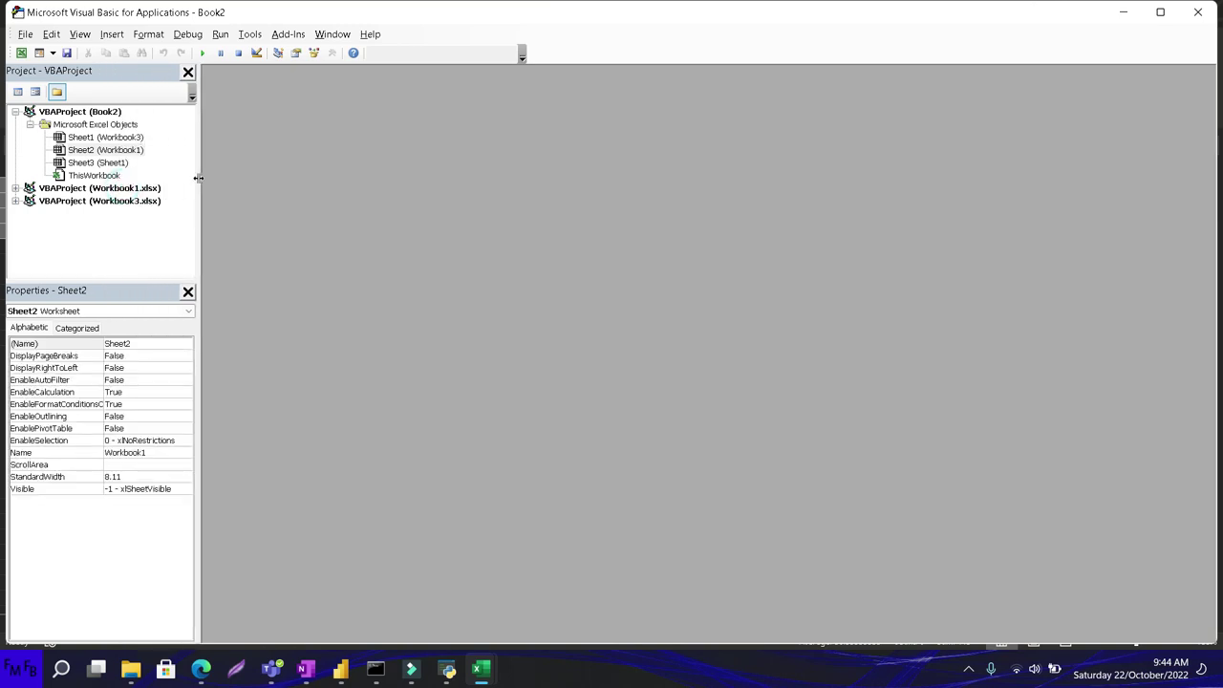
left_click(105, 112)
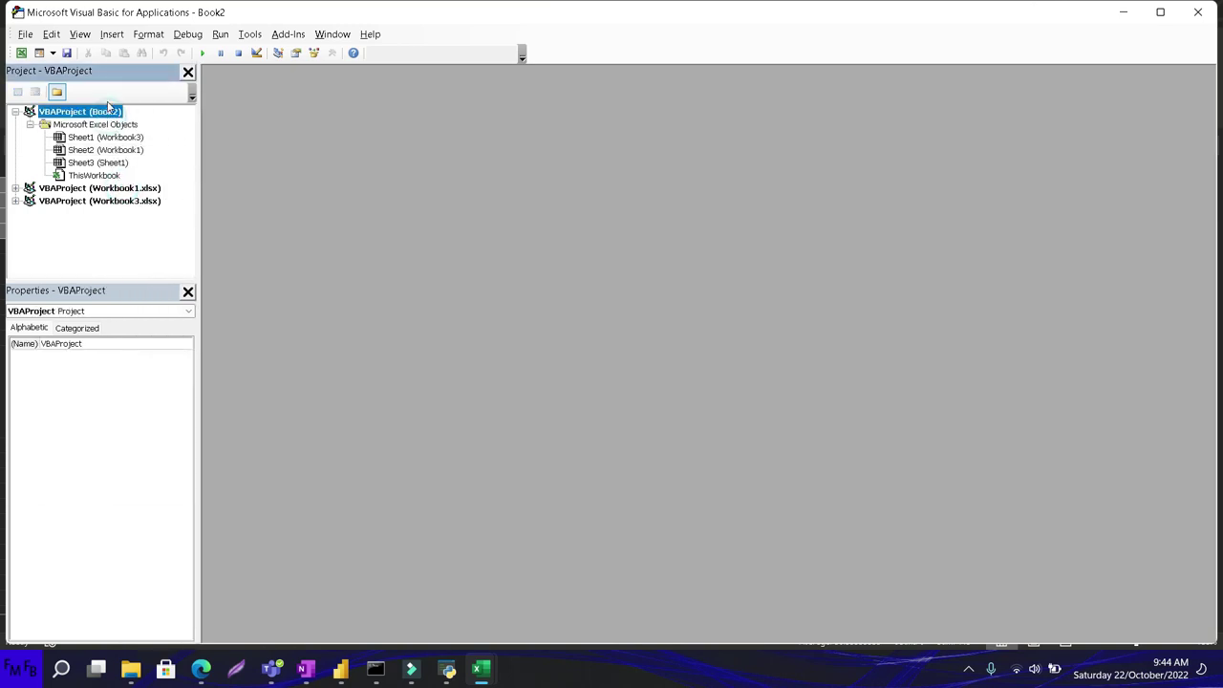
left_click(112, 34)
left_click(132, 84)
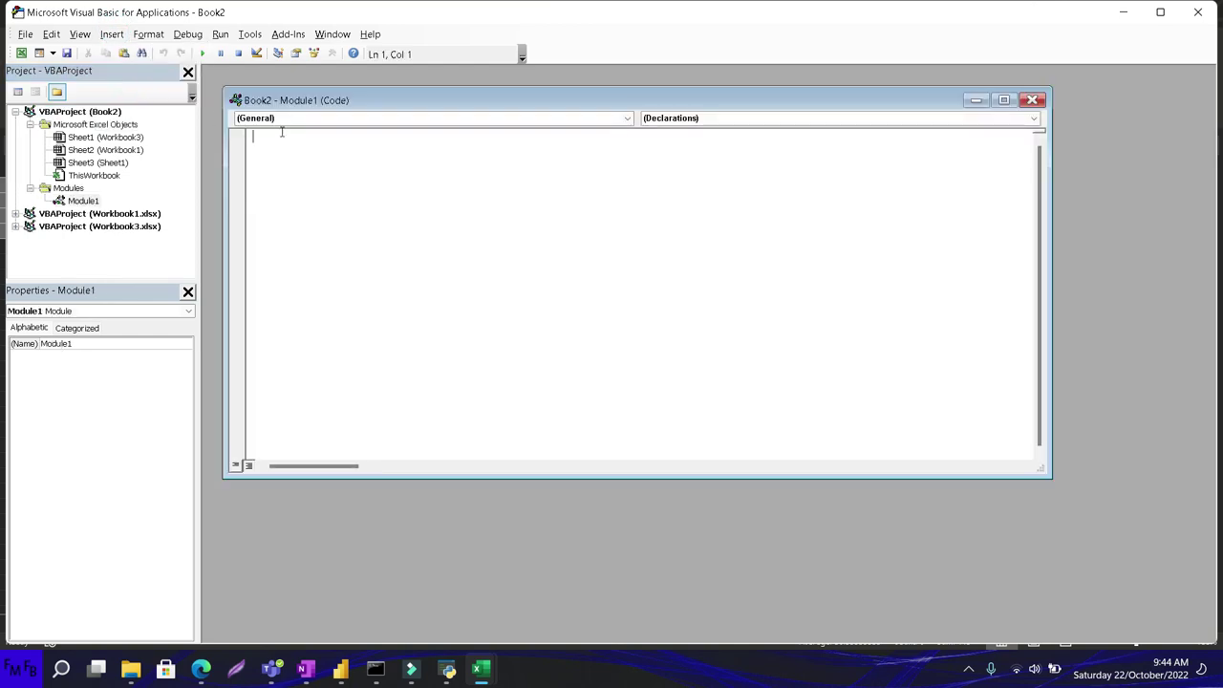
Write a refrescar macro running ActiveWorkbook.RefreshAll and a MsgBox saying "Finished refreshing!".
type("sub refrescar")
key("Return")
type("veworkbook")
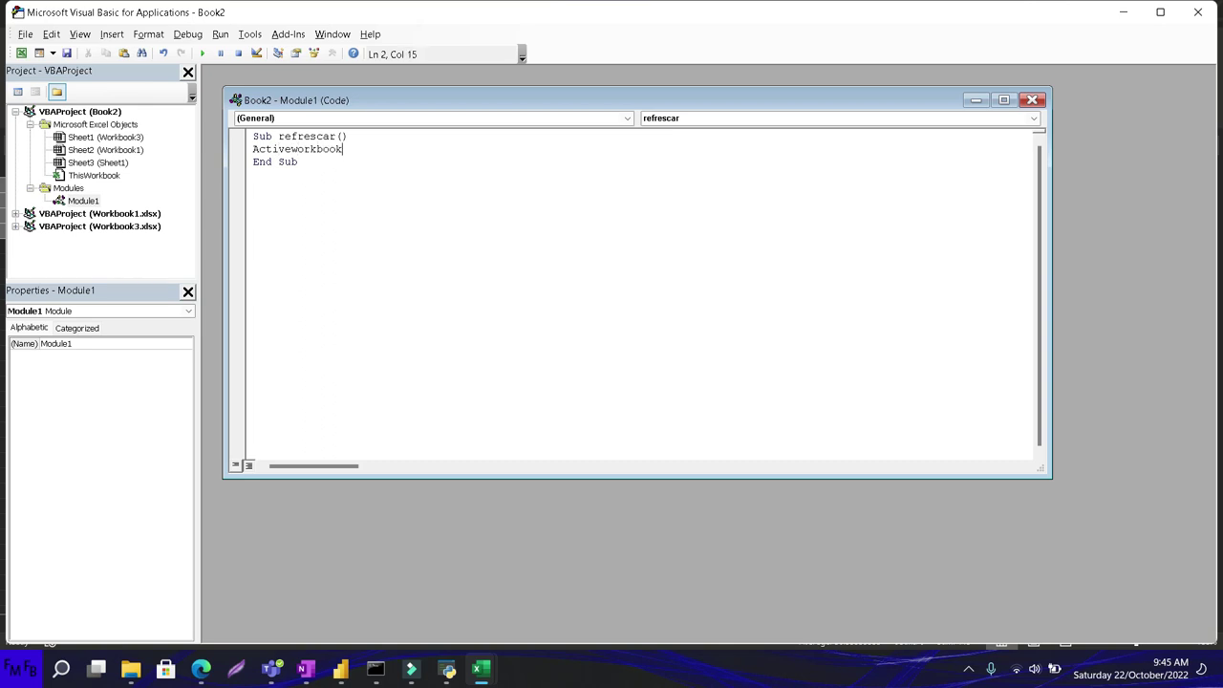
type(".refr")
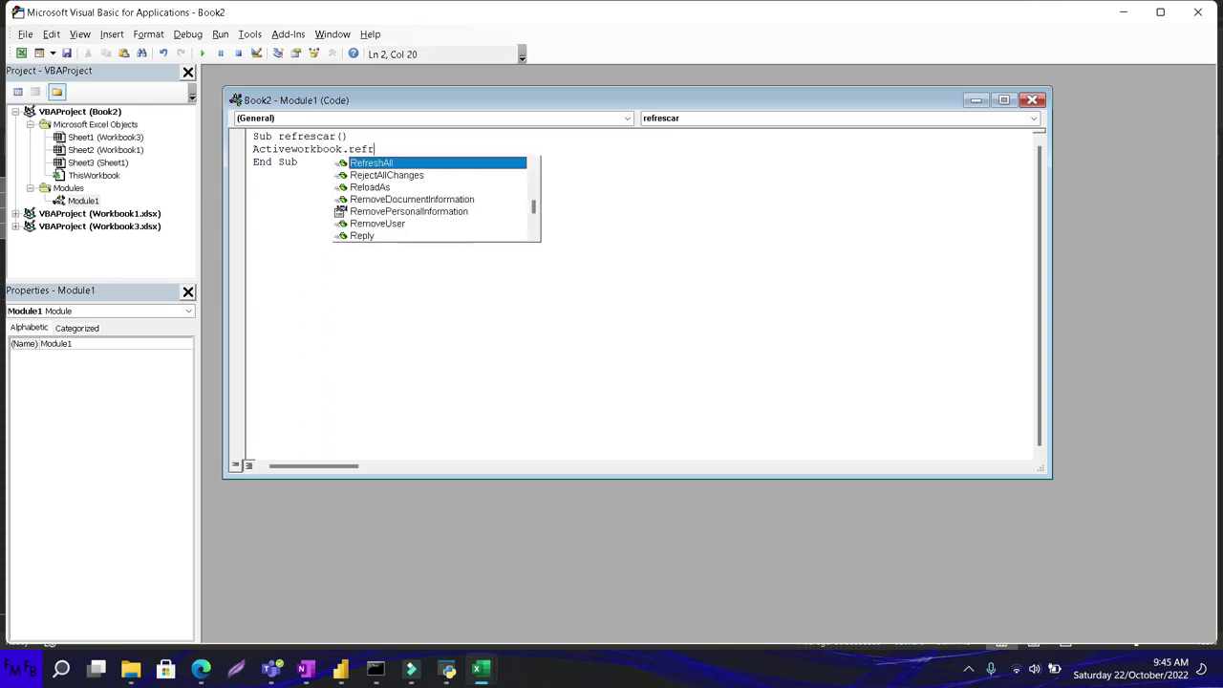
key("Tab")
key("Return")
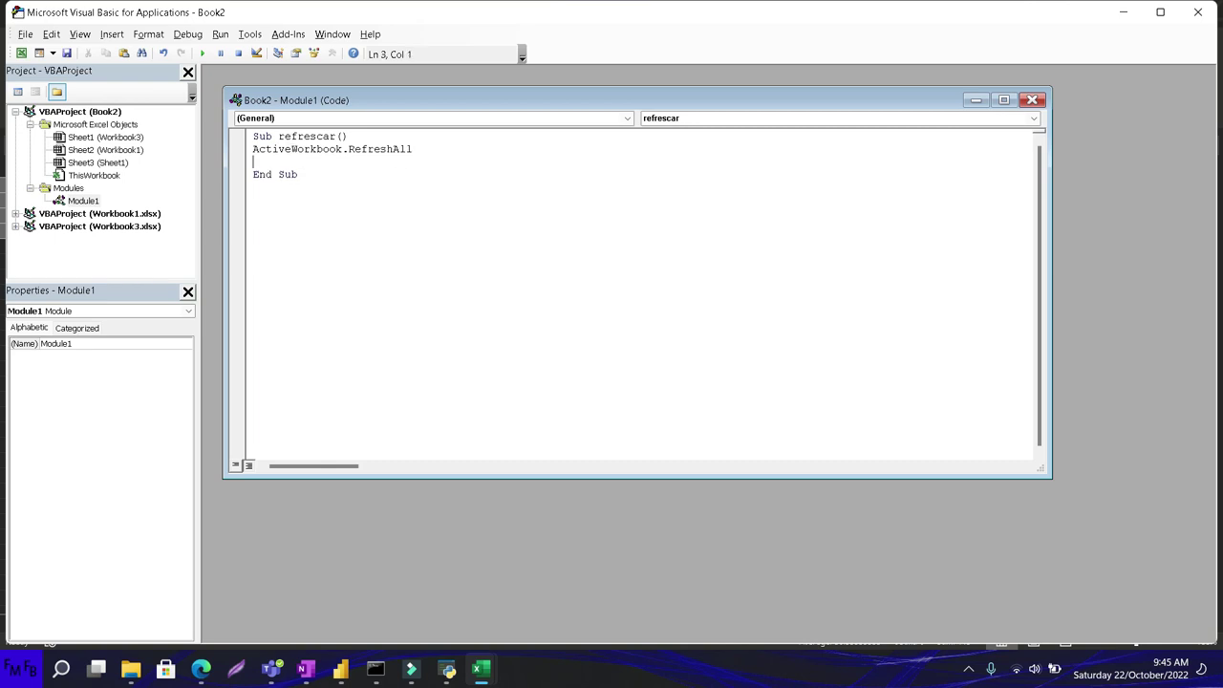
type("msg")
type("box")
type("\"\"")
type("Finished")
type("refreshing!\"")
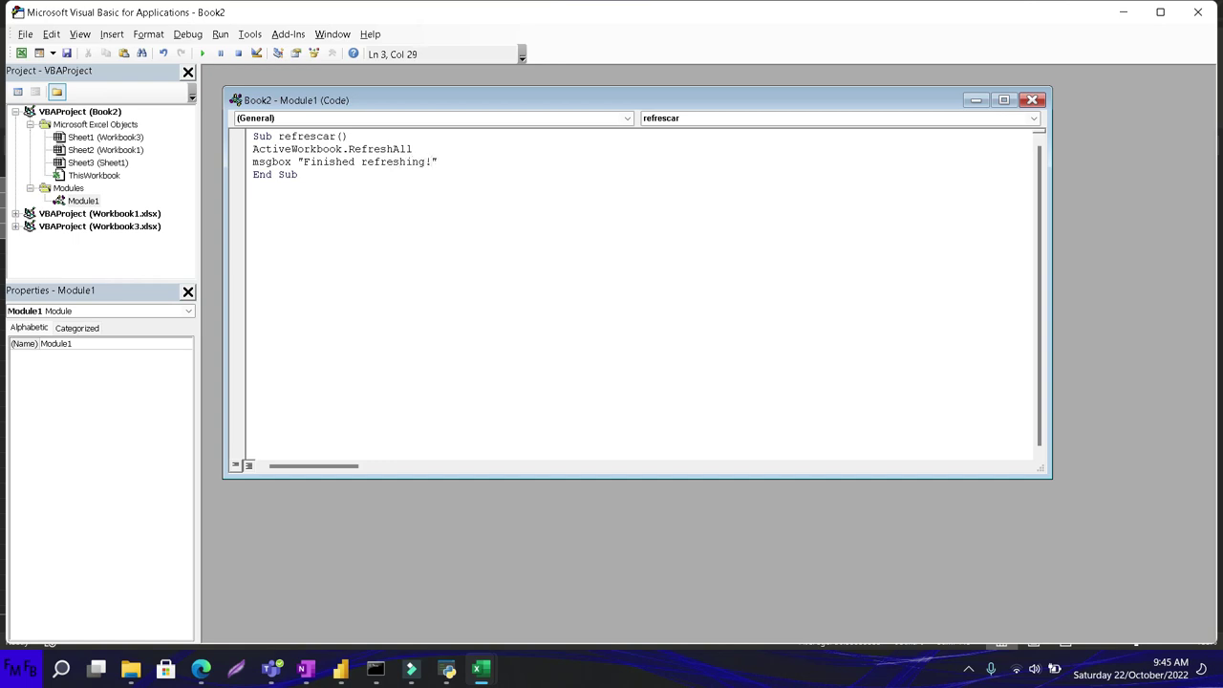
key("alt+Tab")
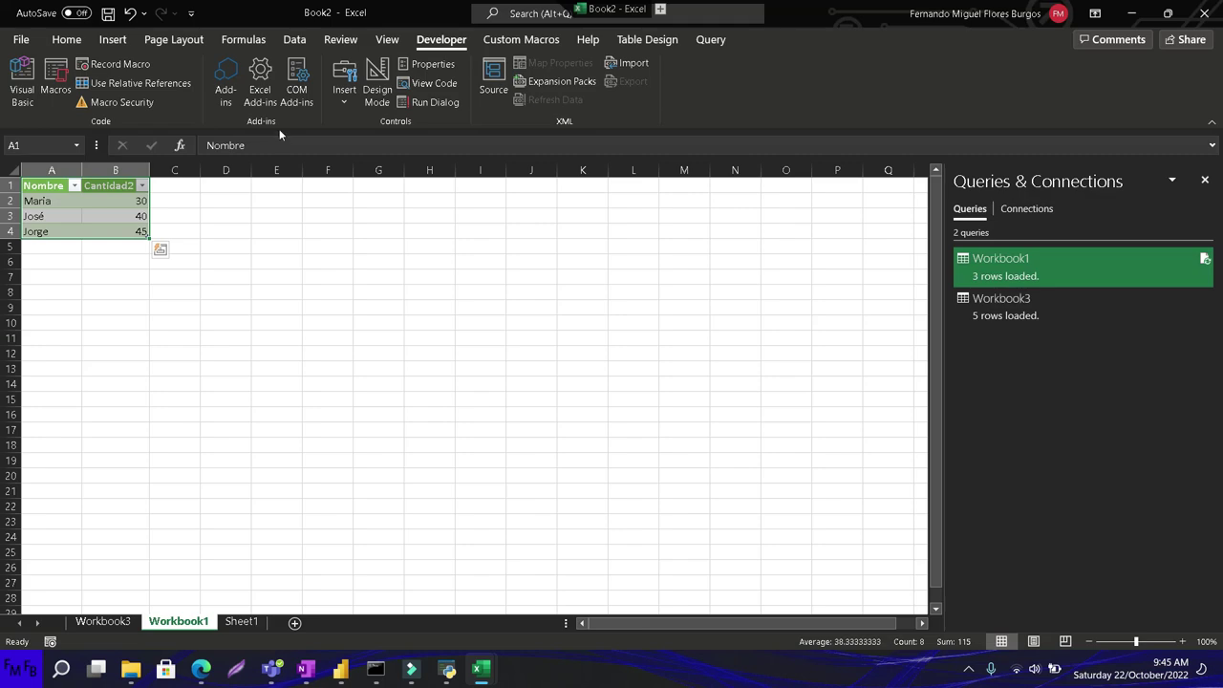
Turn off background refresh in the Workbook1 query's properties.
left_click(236, 622)
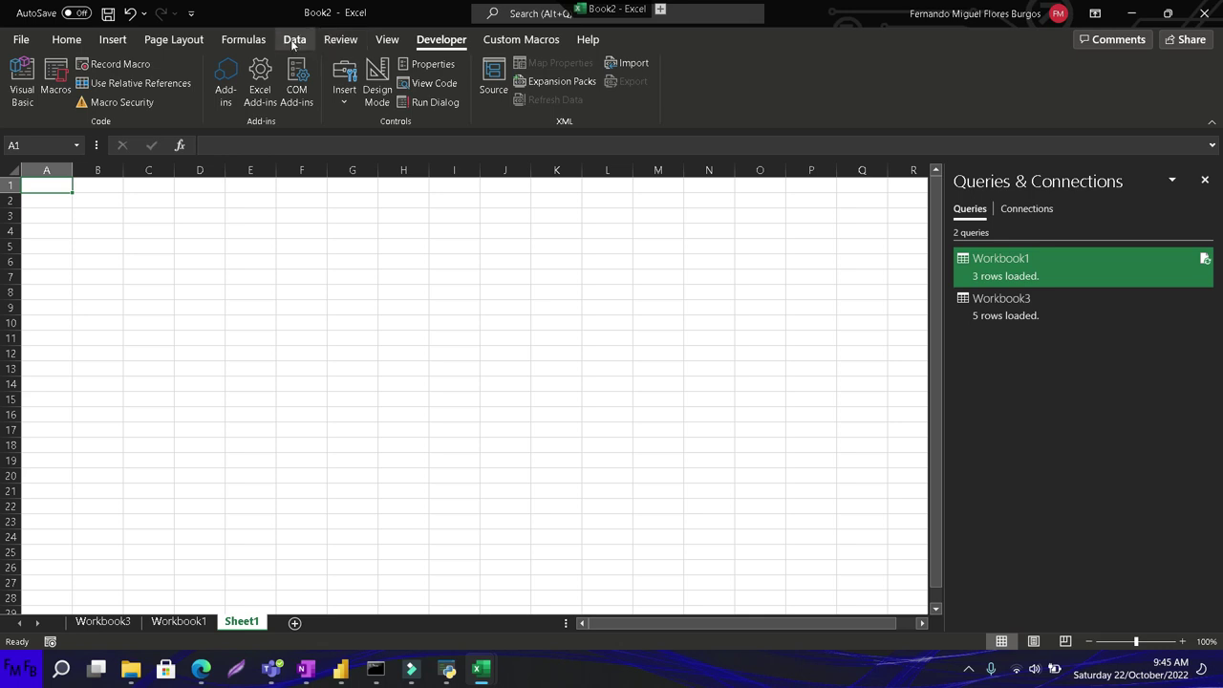
left_click(112, 40)
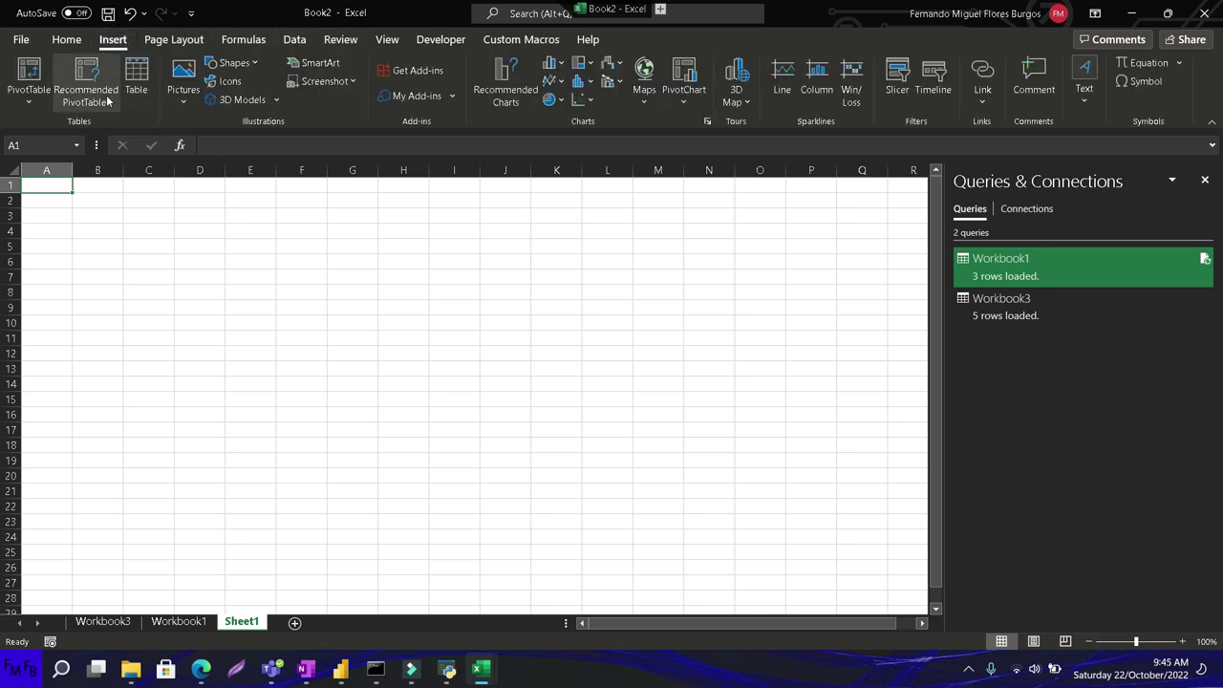
right_click(970, 258)
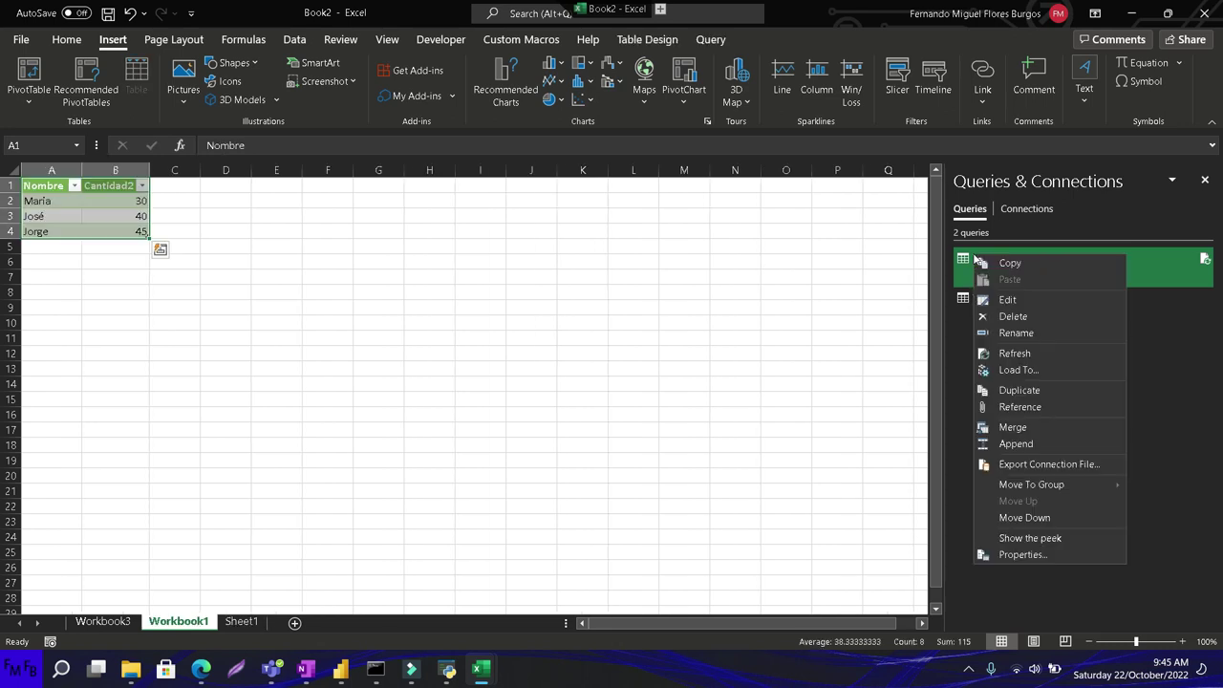
left_click(1017, 554)
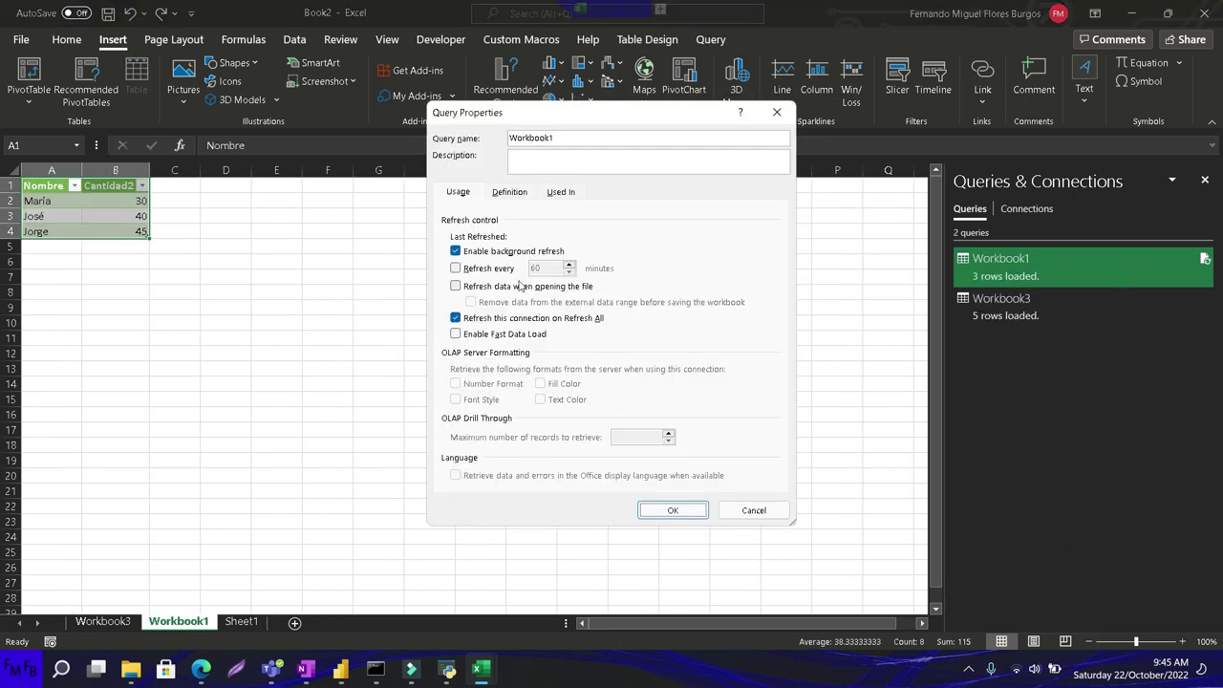
left_click(486, 251)
left_click(687, 519)
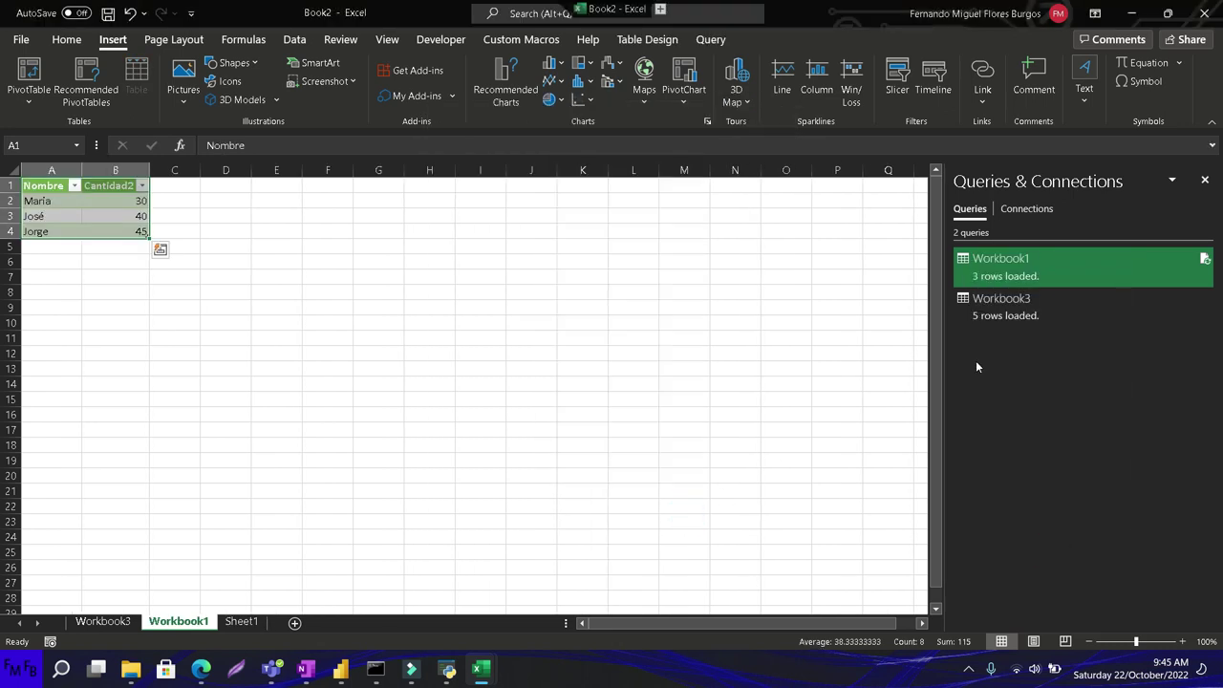
Turn off background refresh for the Workbook3 query and return to the empty Sheet1.
right_click(997, 313)
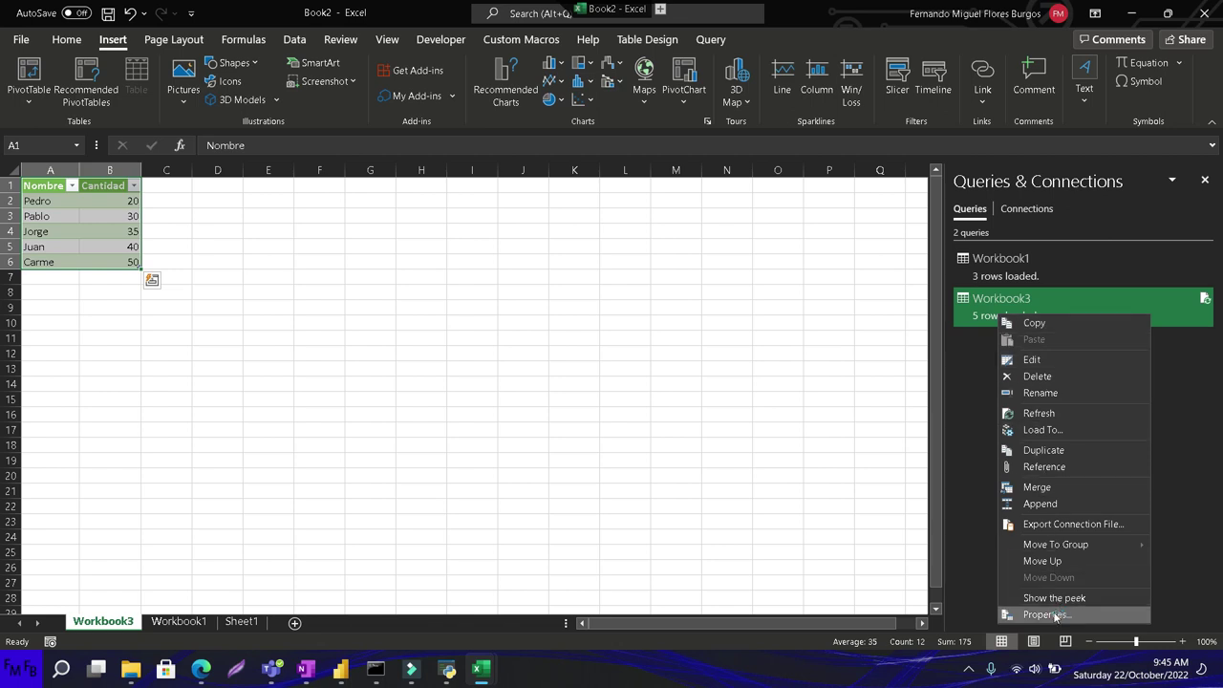
left_click(1048, 614)
left_click(509, 251)
left_click(686, 516)
left_click(241, 621)
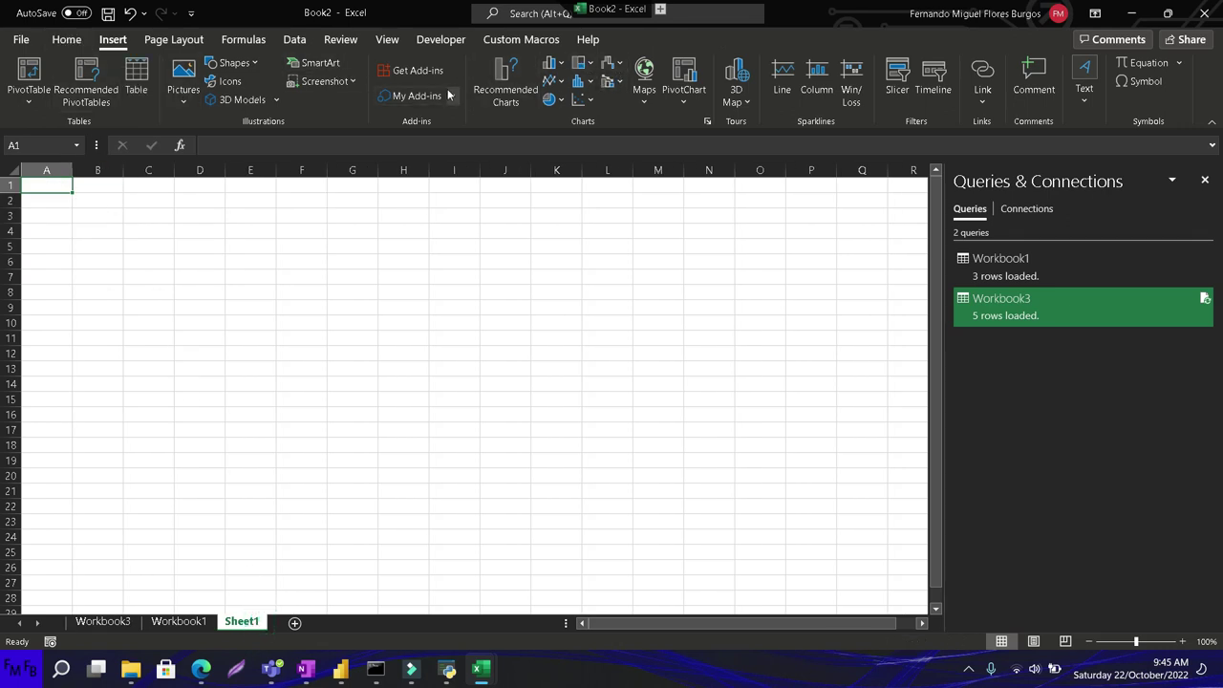
Draw a light green rectangle over cells B2 to F5 on Sheet1.
left_click(253, 67)
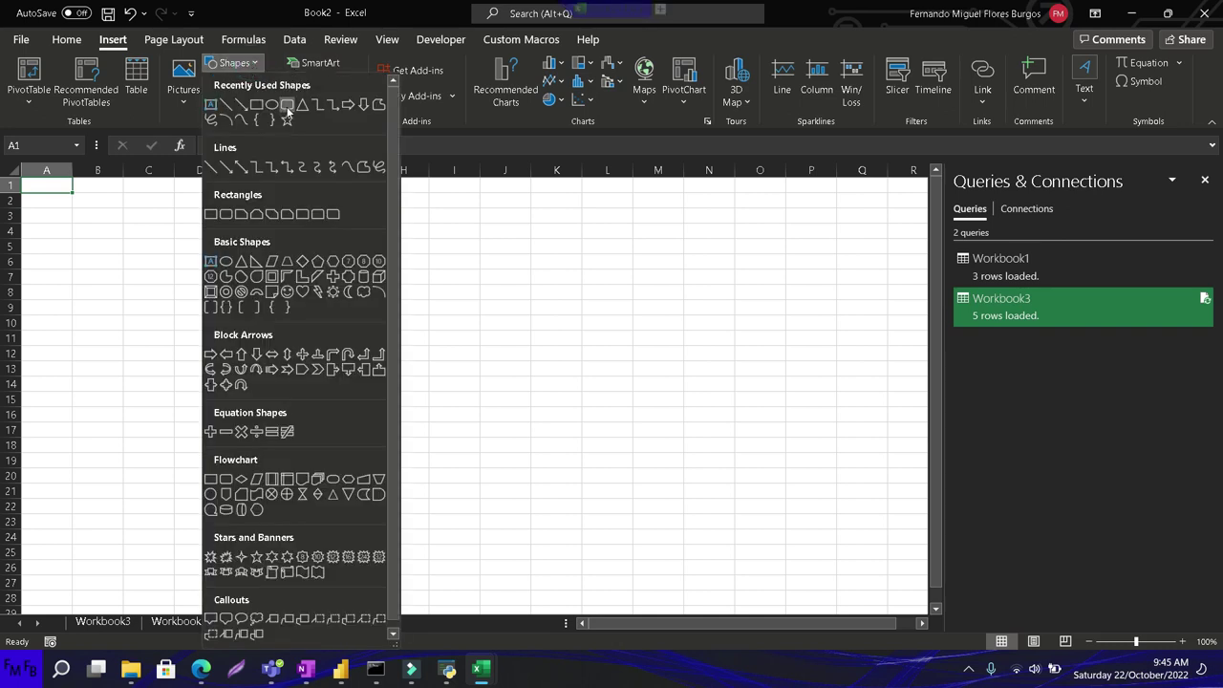
left_click(286, 106)
left_click_drag(63, 198, 307, 256)
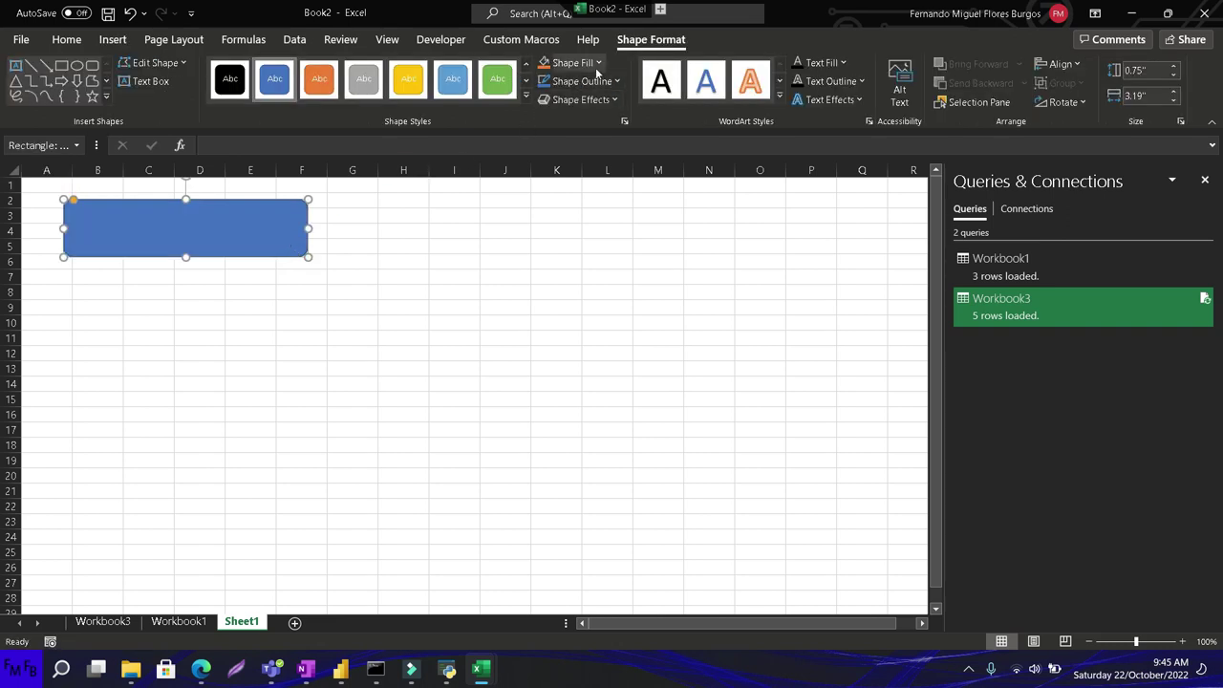
left_click(598, 62)
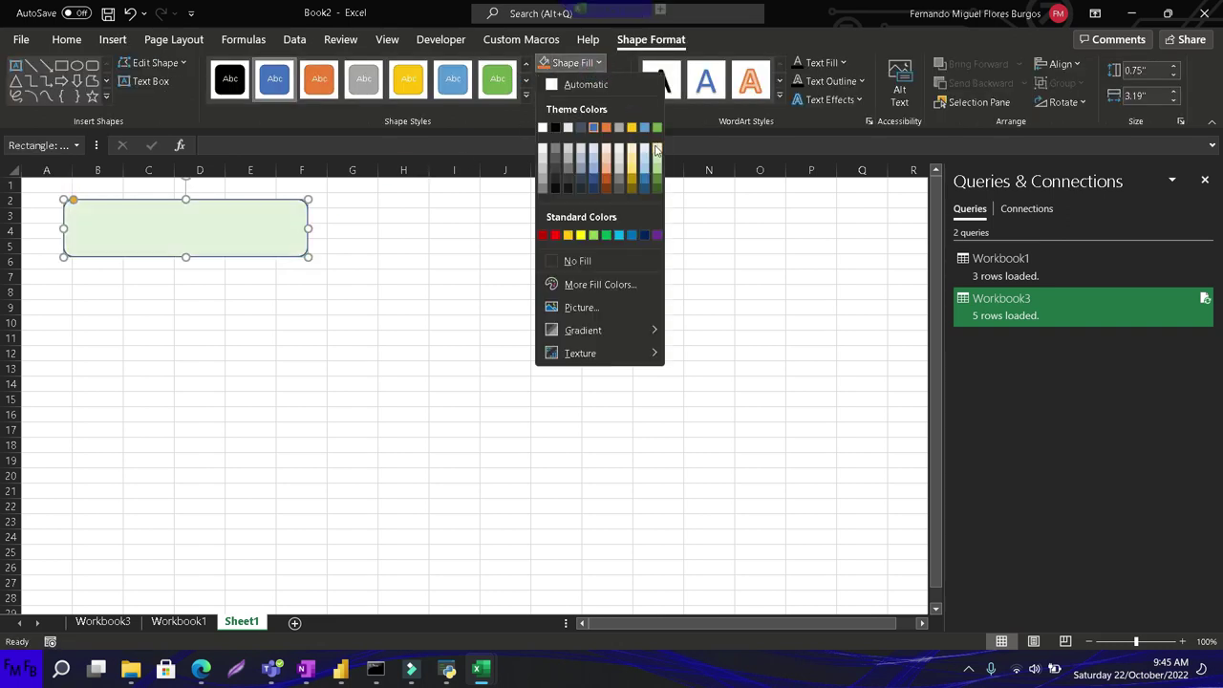
left_click(656, 157)
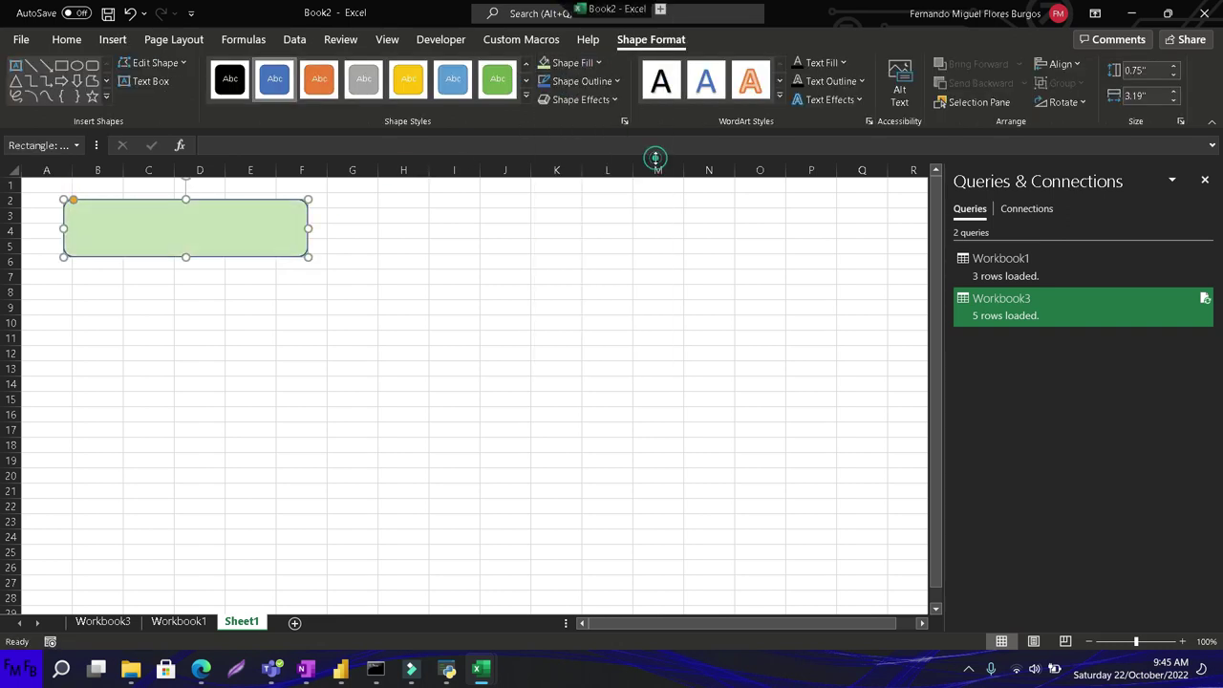
Format the shape's "Refresh" label bold, size 24, centred vertically and horizontally.
double_click(191, 222)
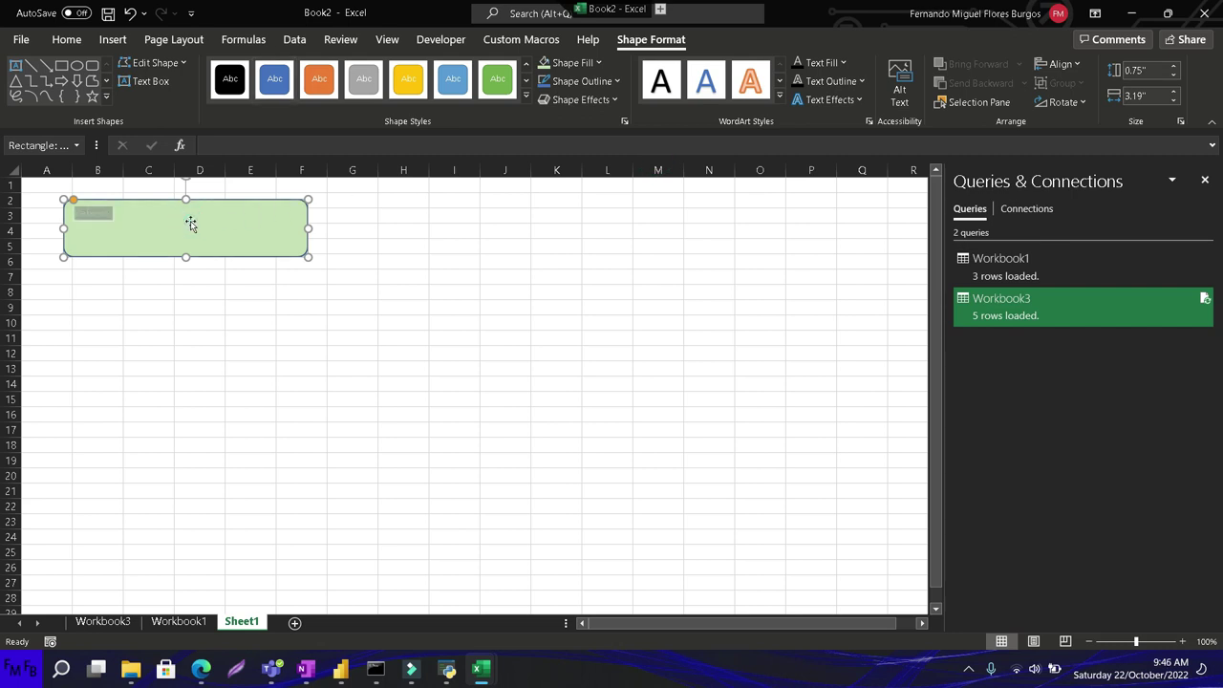
left_click(66, 40)
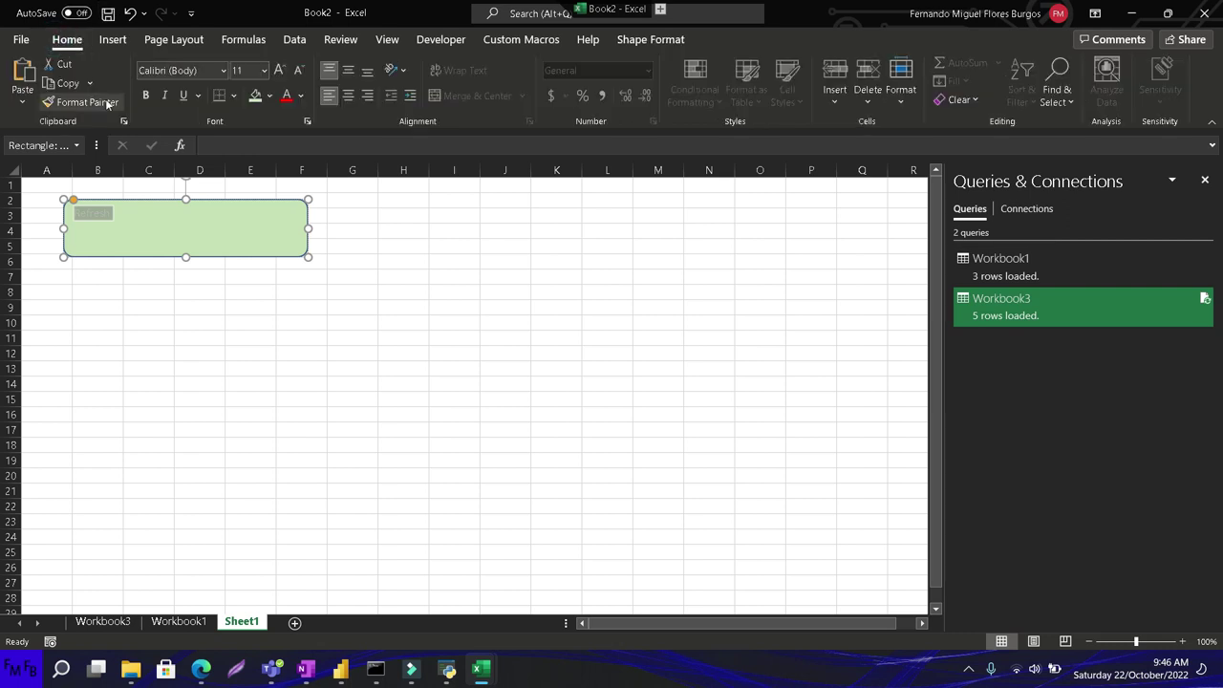
left_click(145, 95)
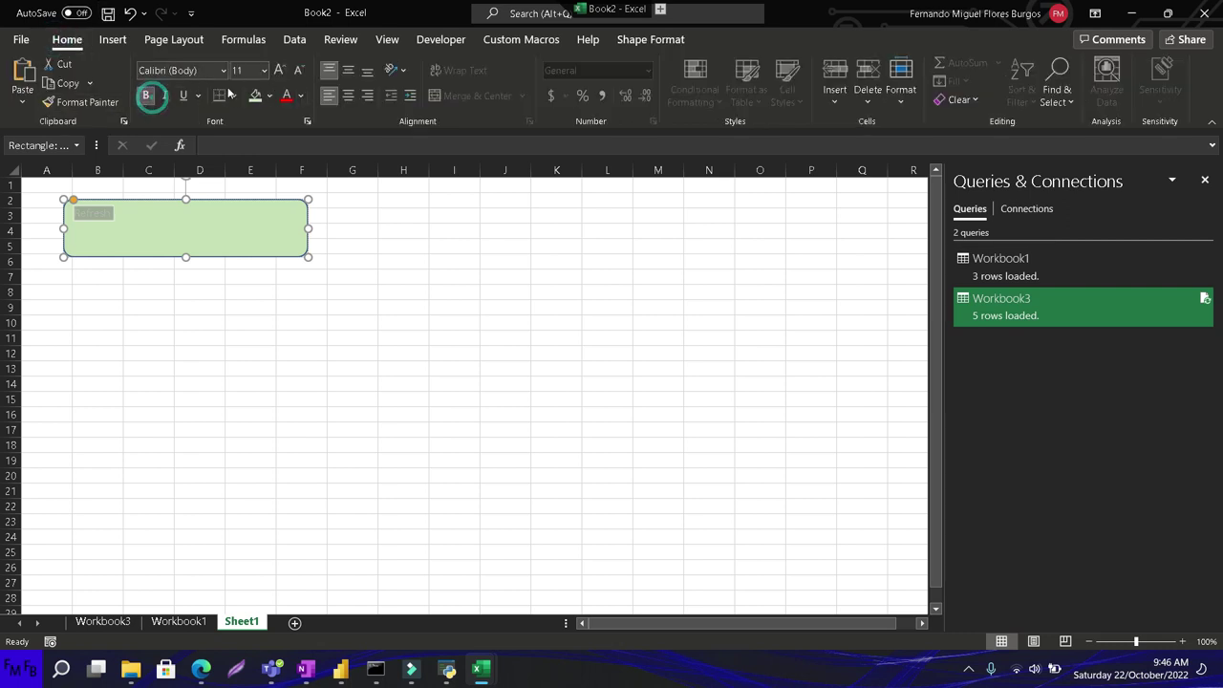
left_click(263, 70)
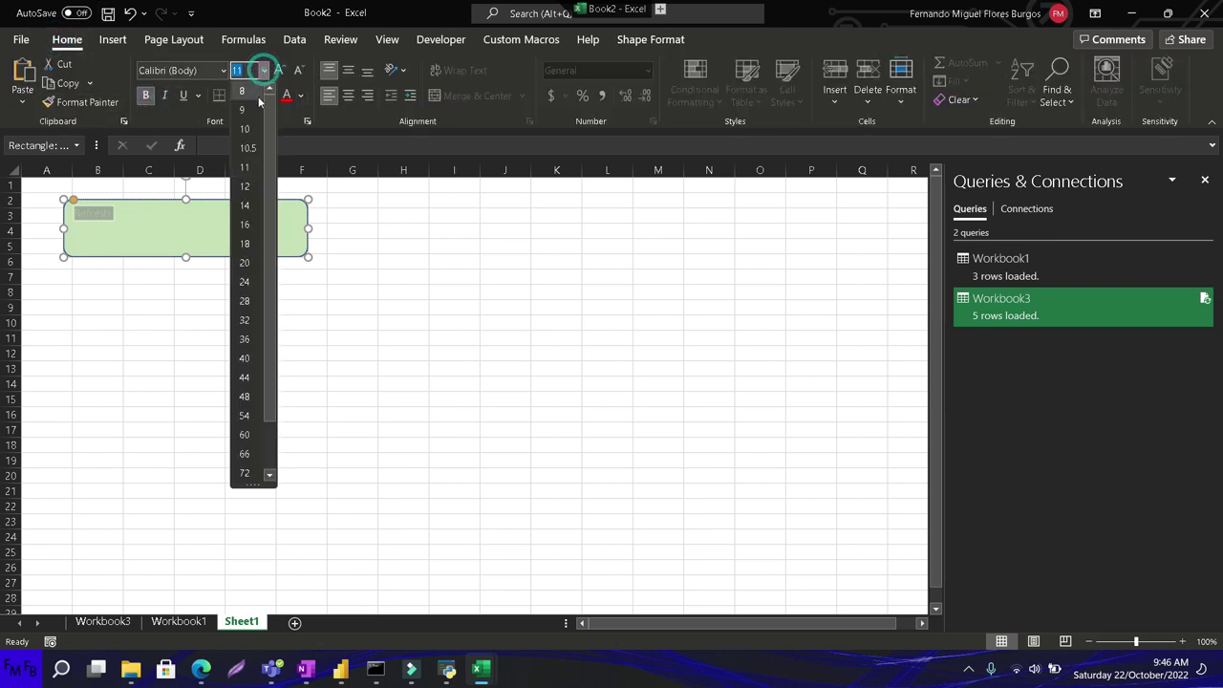
left_click(245, 281)
left_click(348, 69)
left_click(348, 95)
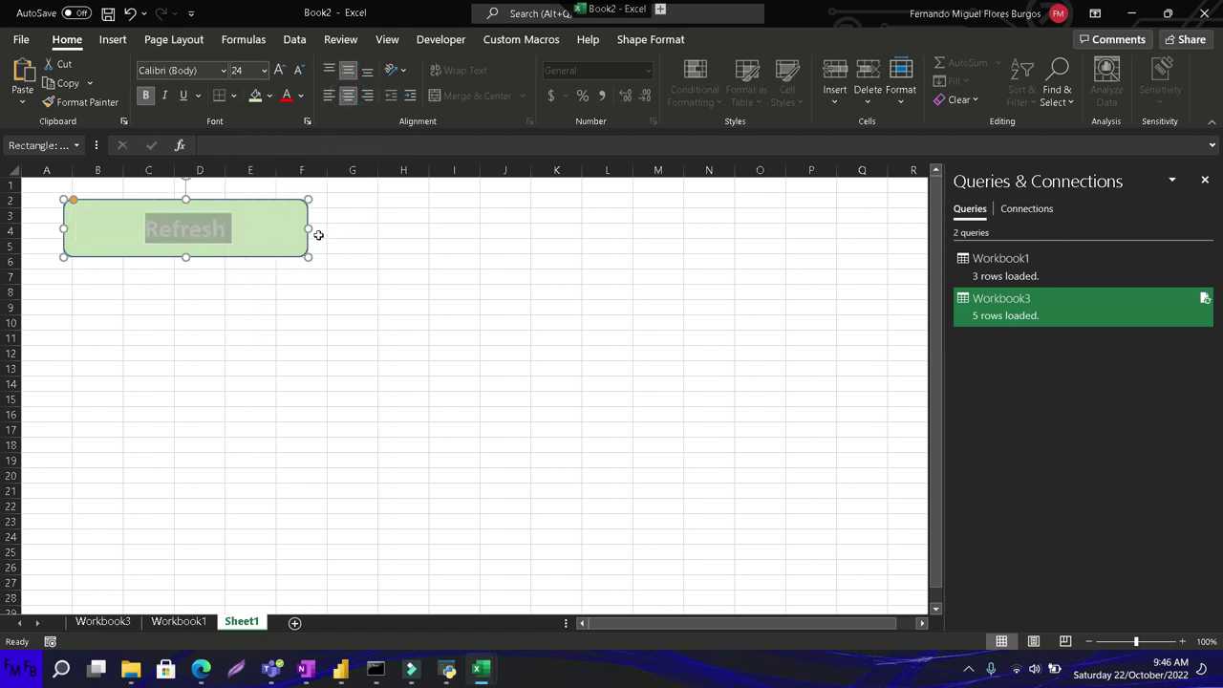
Narrow the Refresh shape so it spans about three columns.
left_click_drag(311, 227, 211, 229)
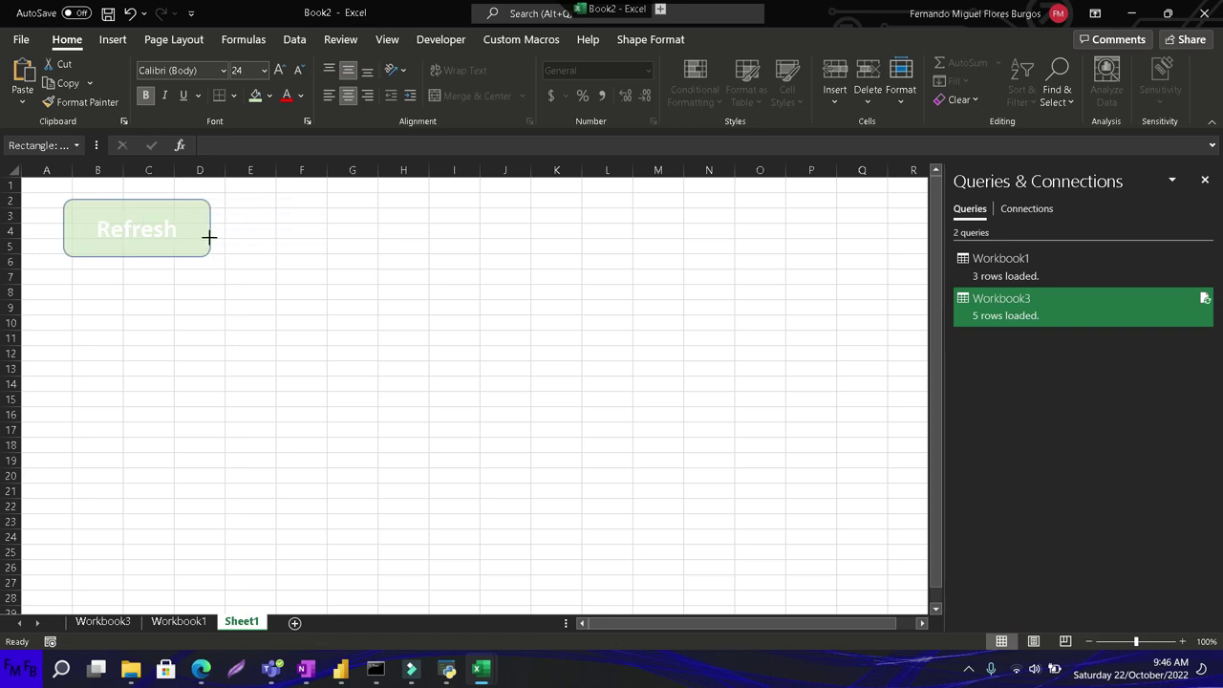
left_click(268, 240)
left_click(203, 238)
Assign the refrescar macro to the Refresh shape.
right_click(203, 239)
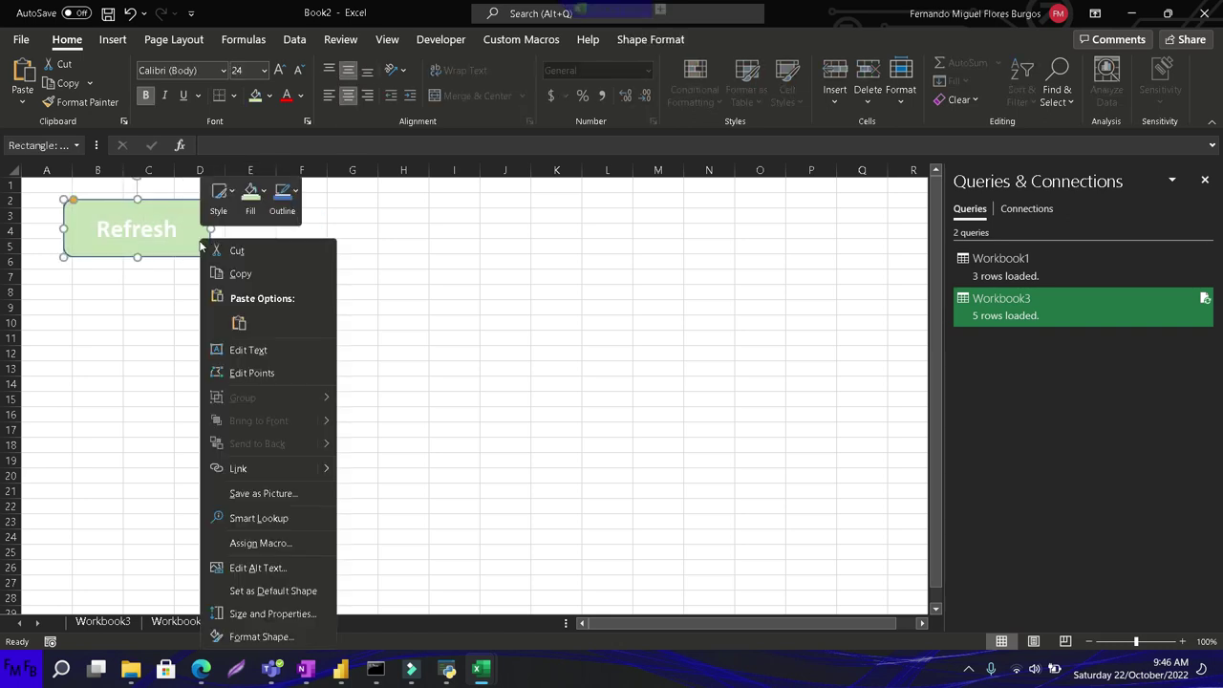
left_click(258, 541)
left_click(148, 413)
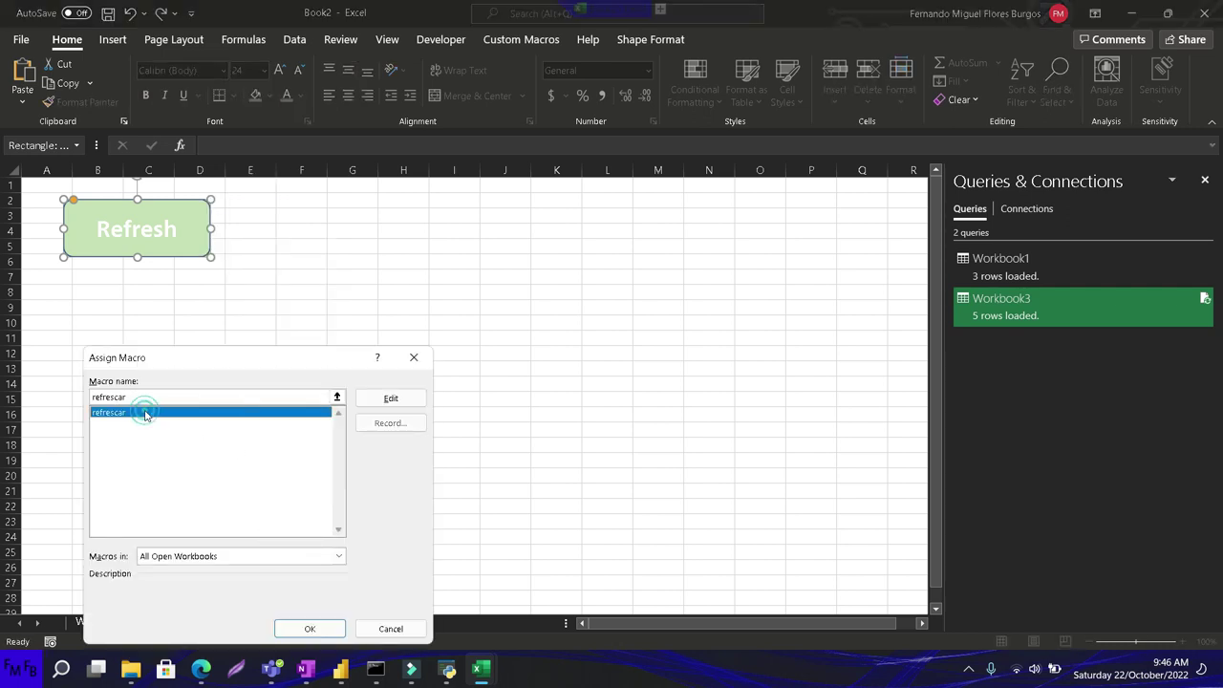
left_click(304, 626)
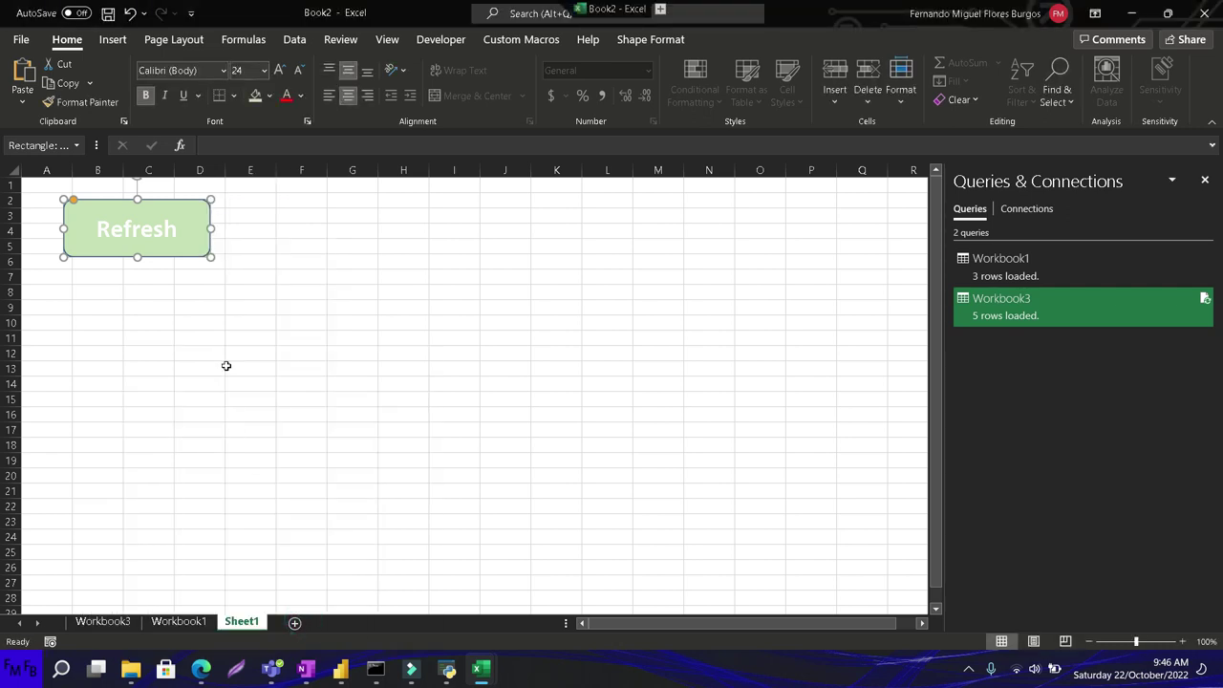
left_click(227, 366)
Run the Refresh button and check that Workbook1 now loads 4 rows, then view Workbook3.
left_click(178, 252)
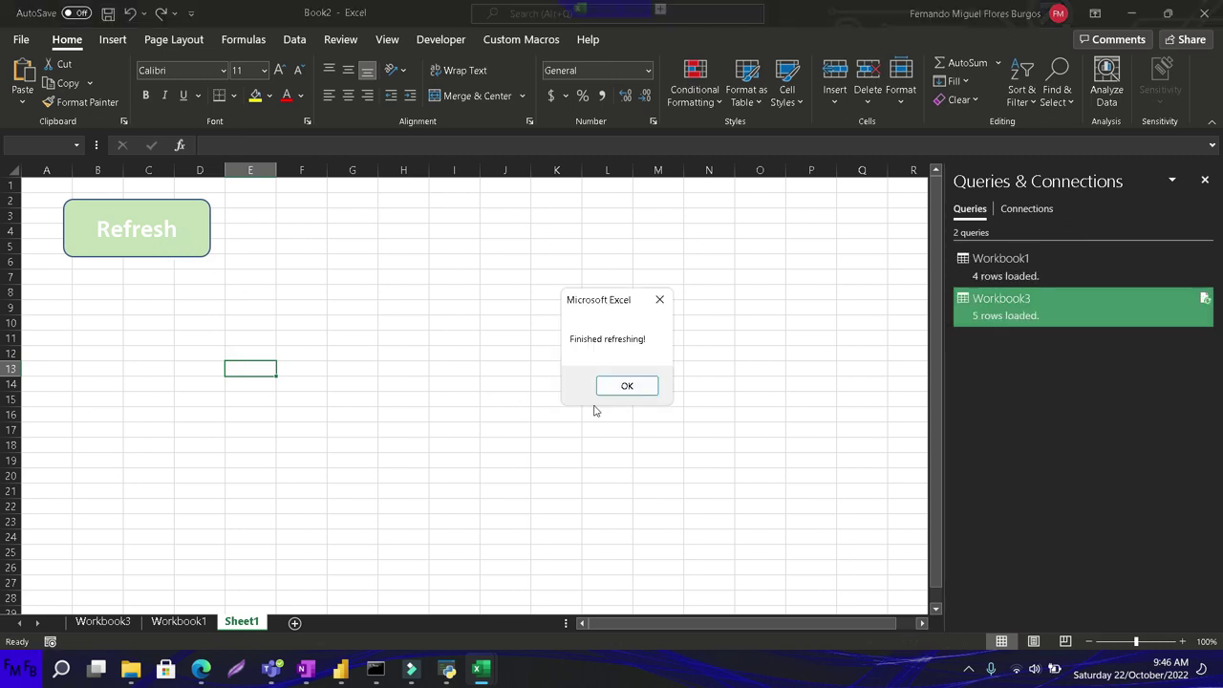
left_click(614, 385)
left_click(180, 622)
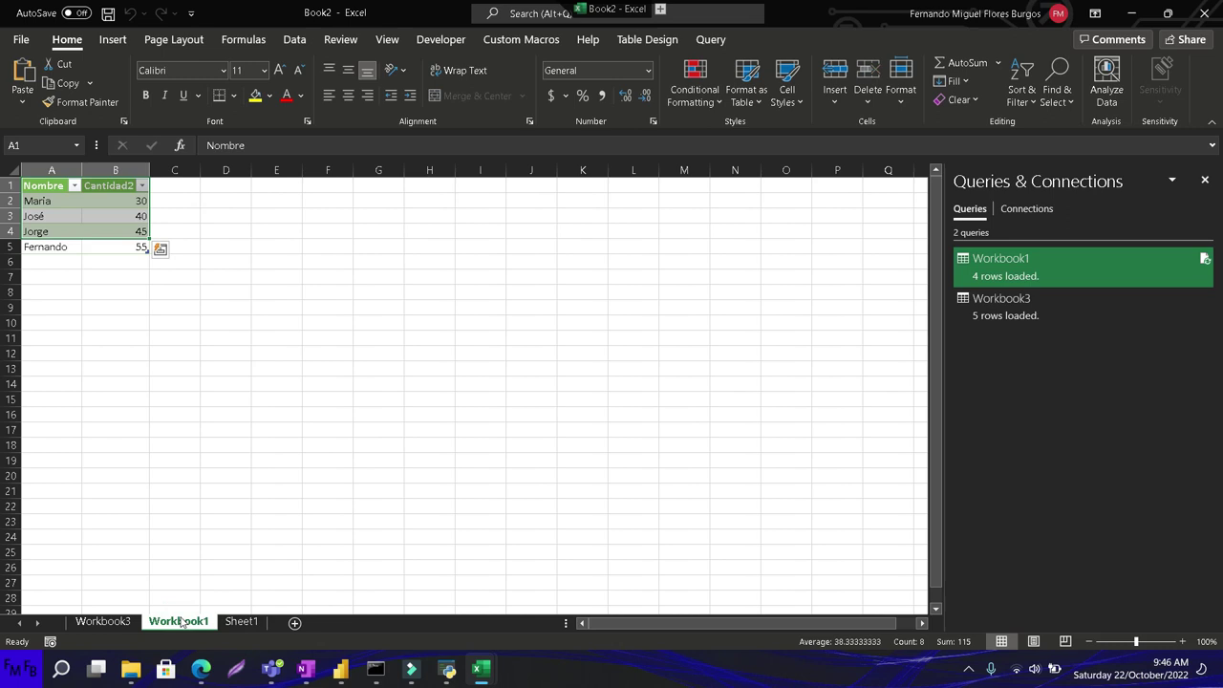
left_click(105, 622)
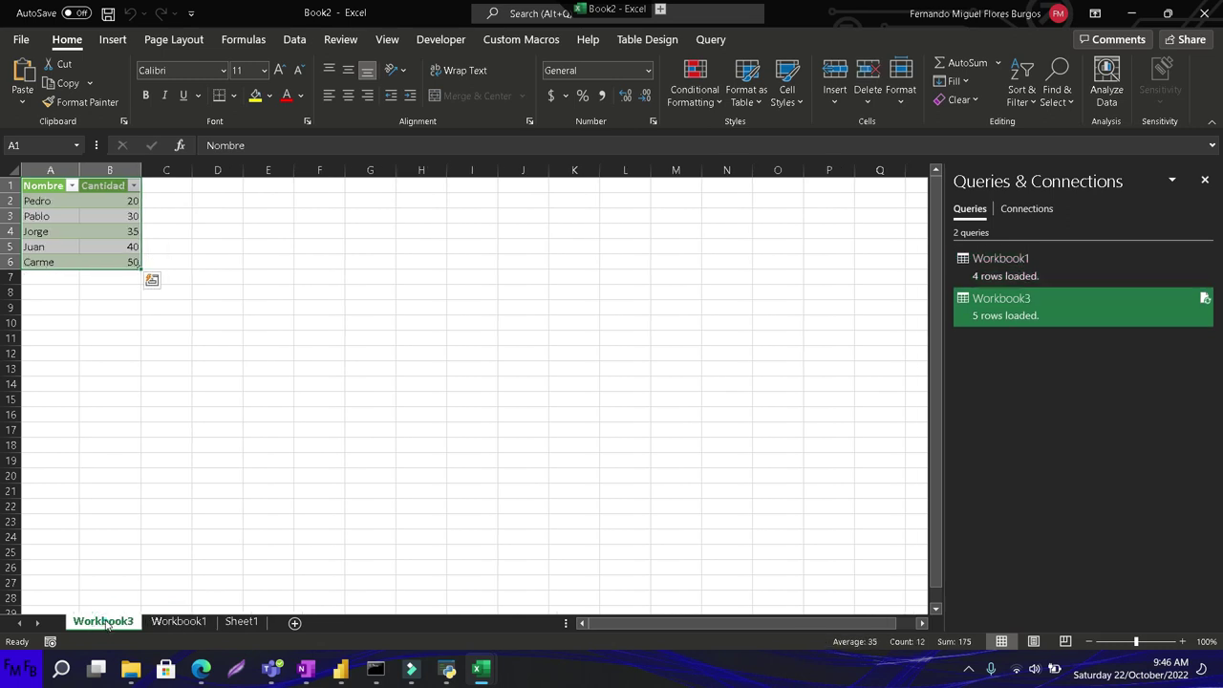
left_click(180, 622)
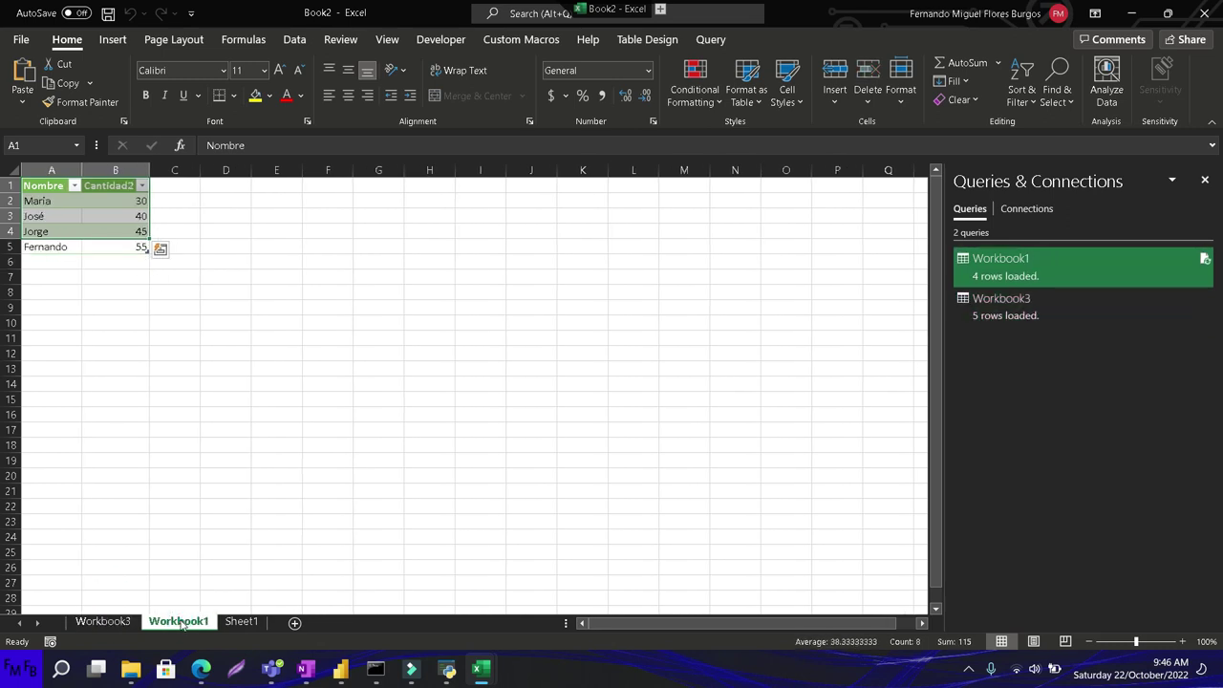
left_click(126, 622)
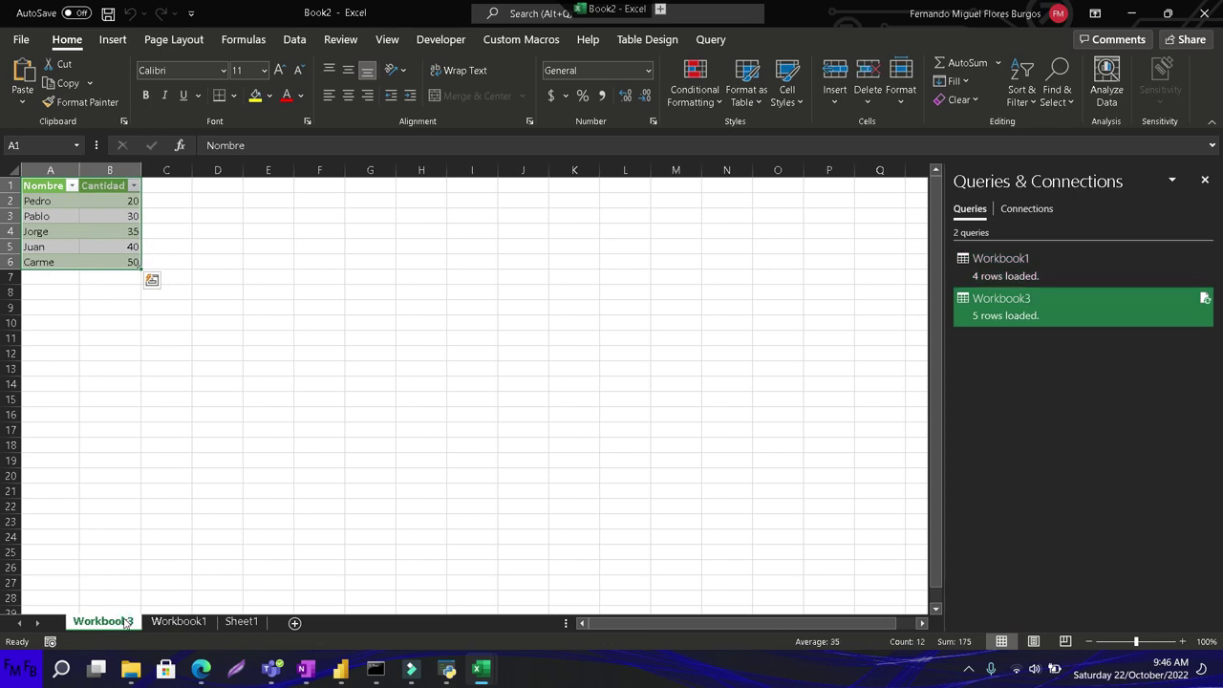
left_click(469, 668)
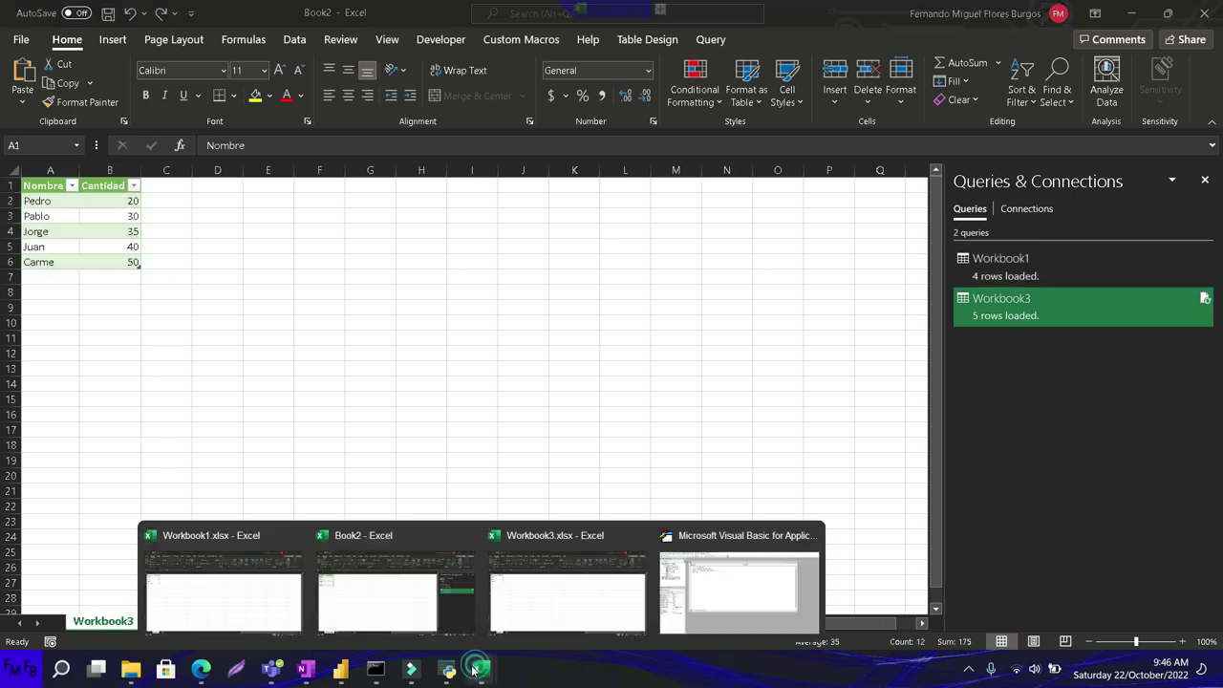
In Workbook1.xlsx, add a new row 6 entry with a name and quantity 60.
left_click(437, 605)
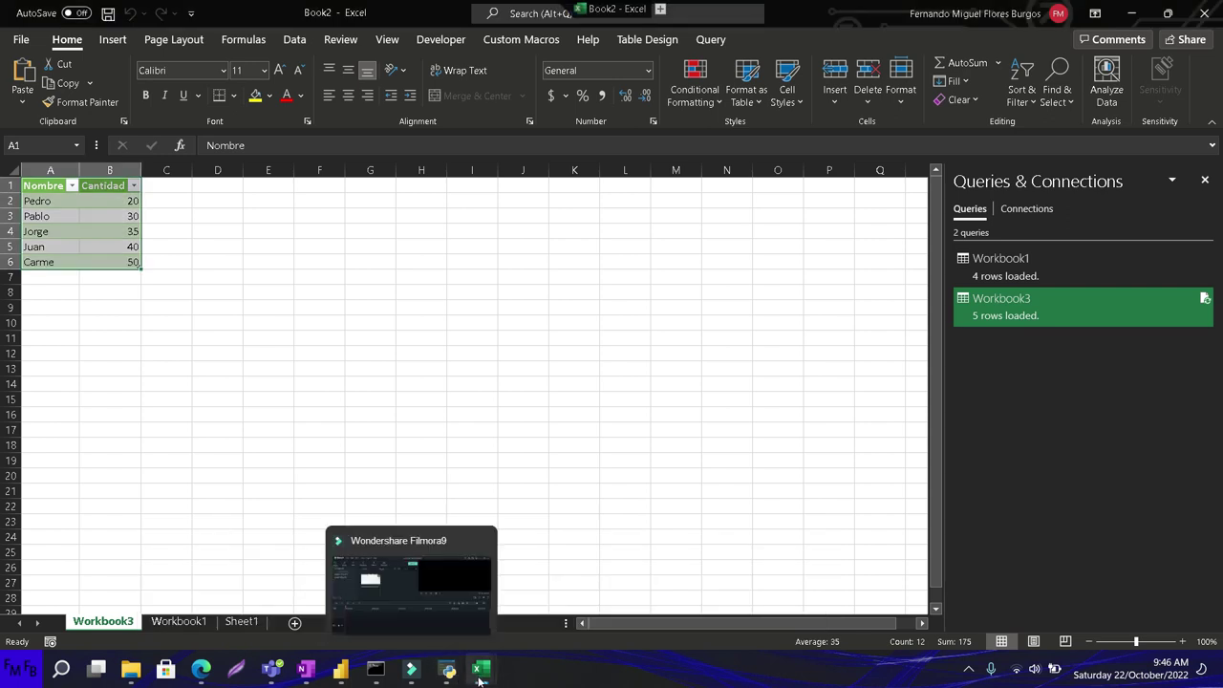
left_click(480, 668)
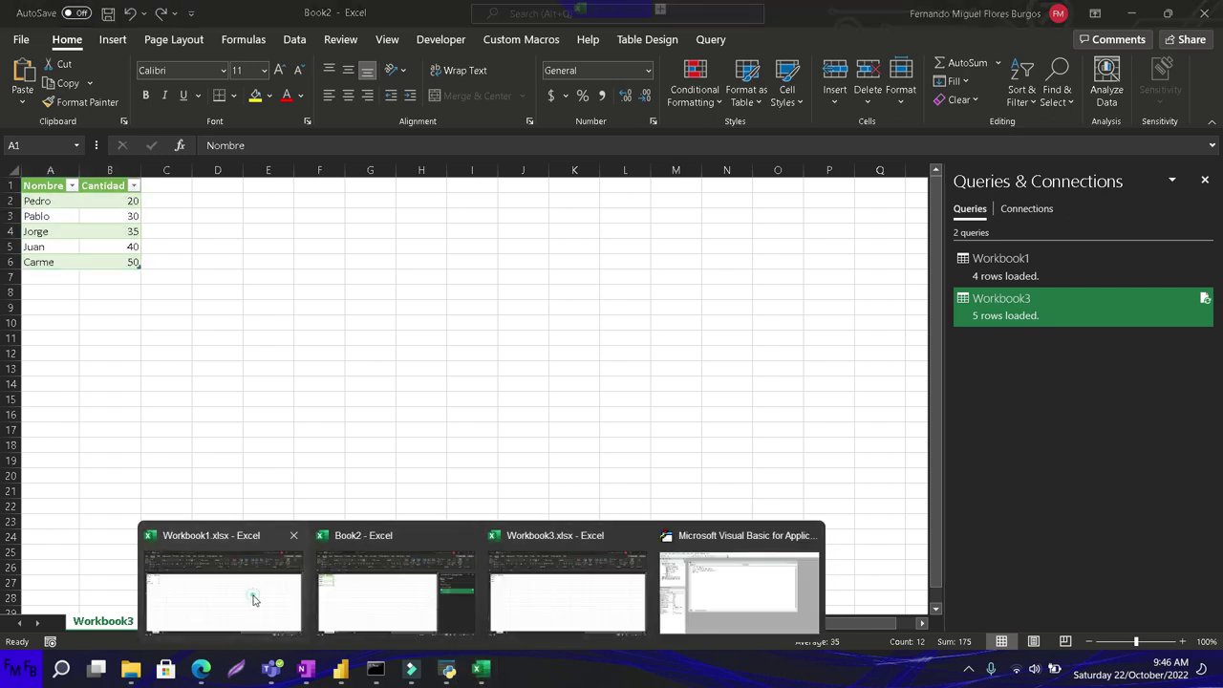
left_click(253, 595)
key("Up")
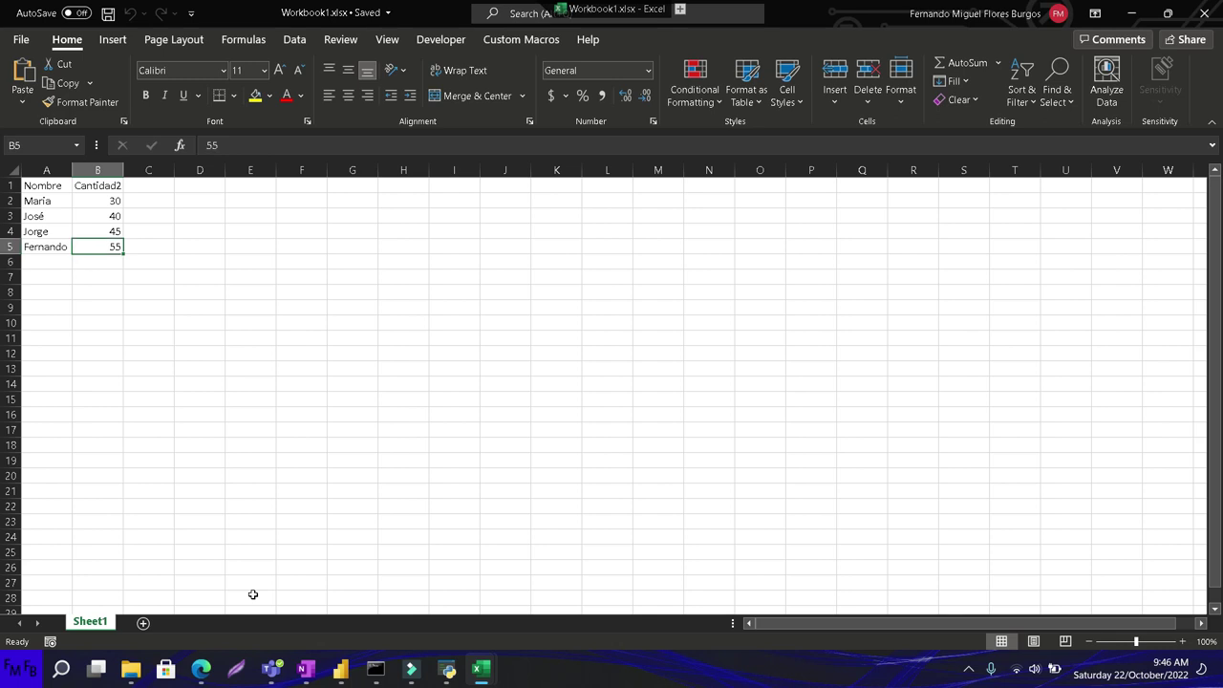
key("Down")
key("Left")
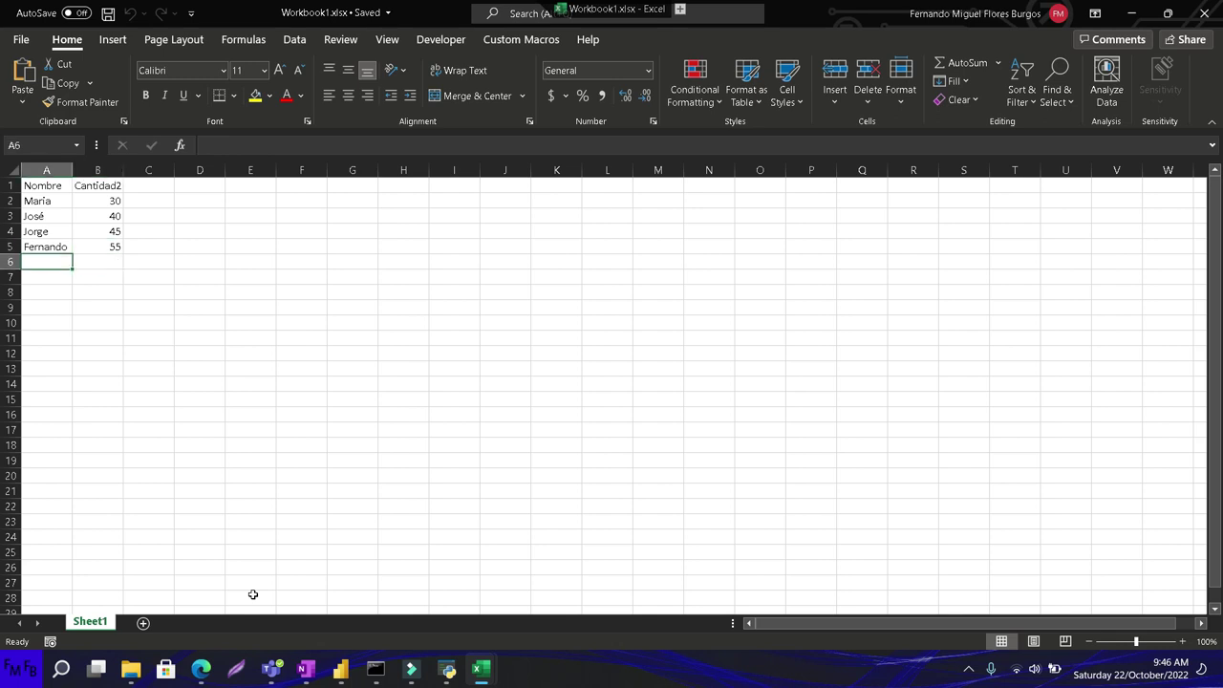
type("Pedro")
key("Tab")
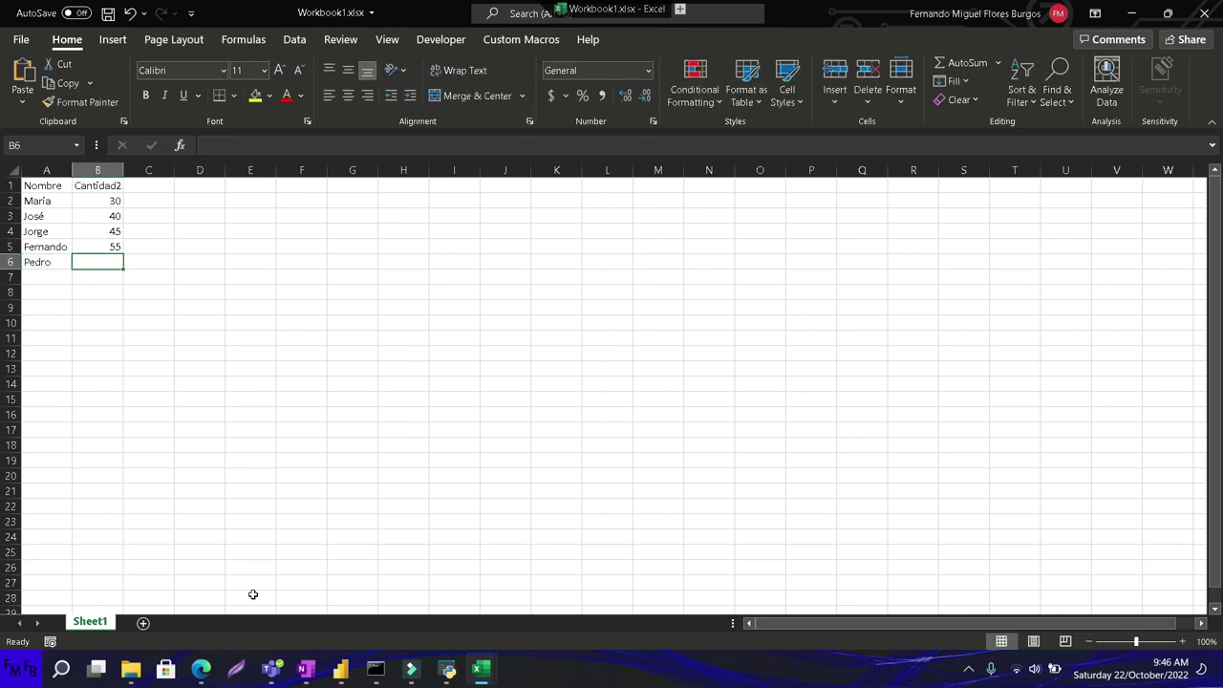
type("60")
key("Return")
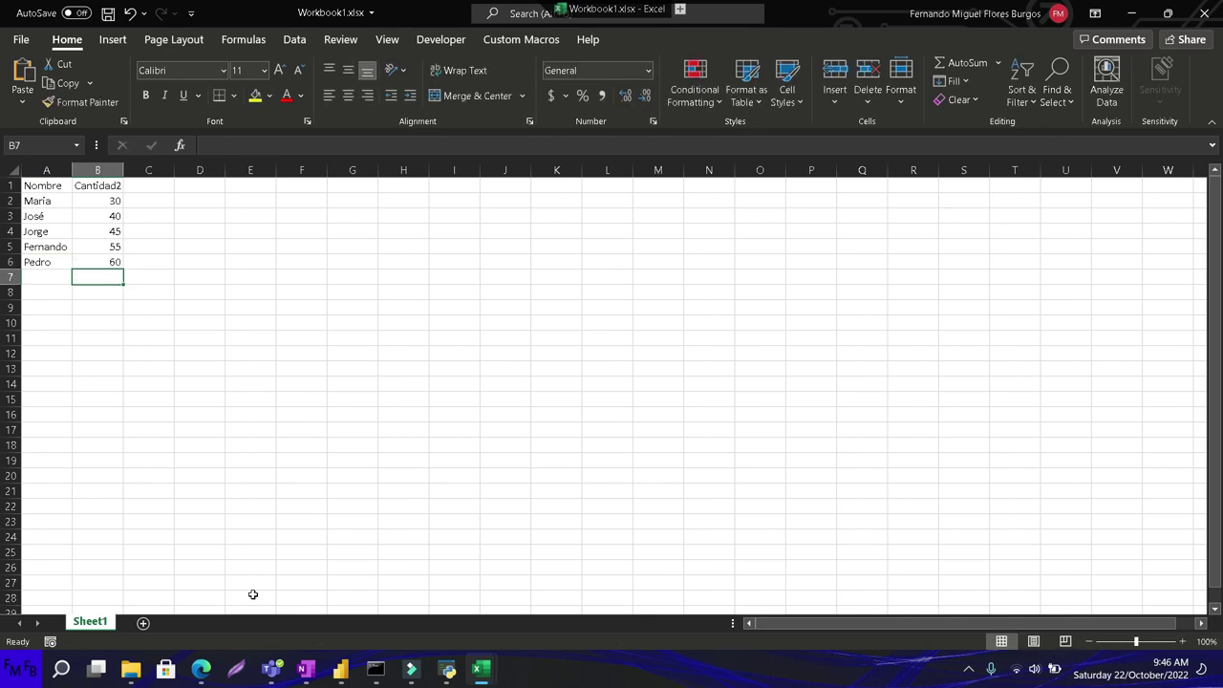
Save Workbook3.xlsx with Ctrl+S and bring the Book2 workbook back to the front.
mouse_move(481, 669)
left_click(536, 612)
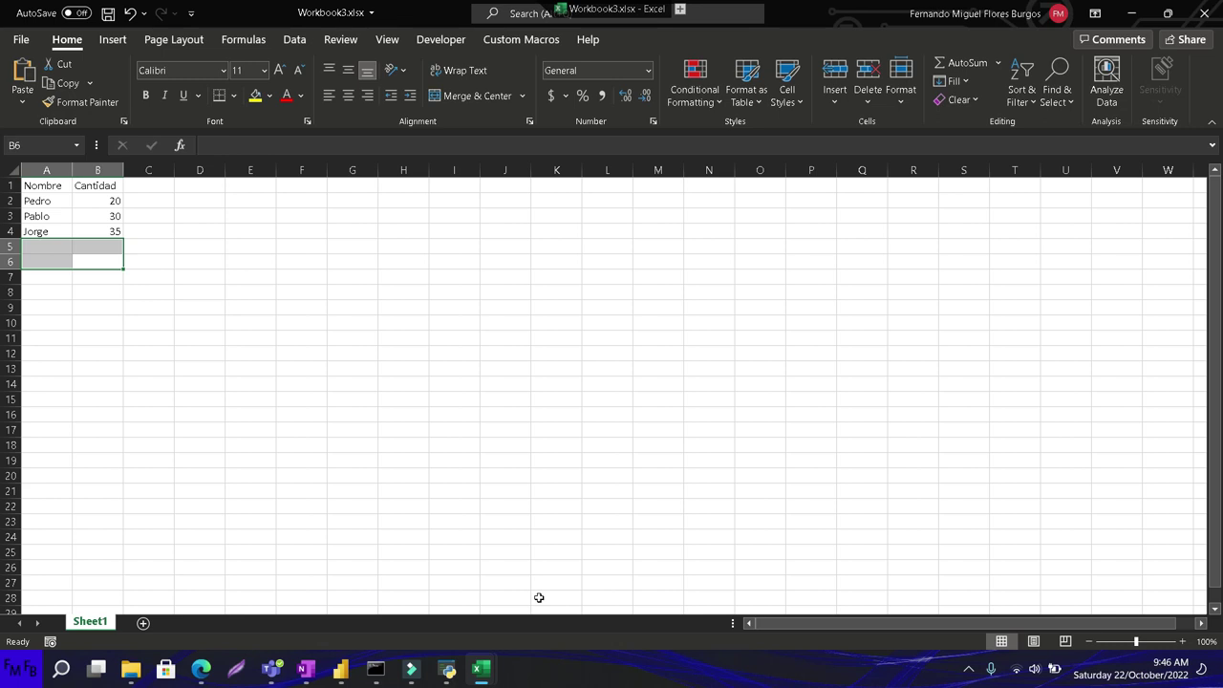
key("Up")
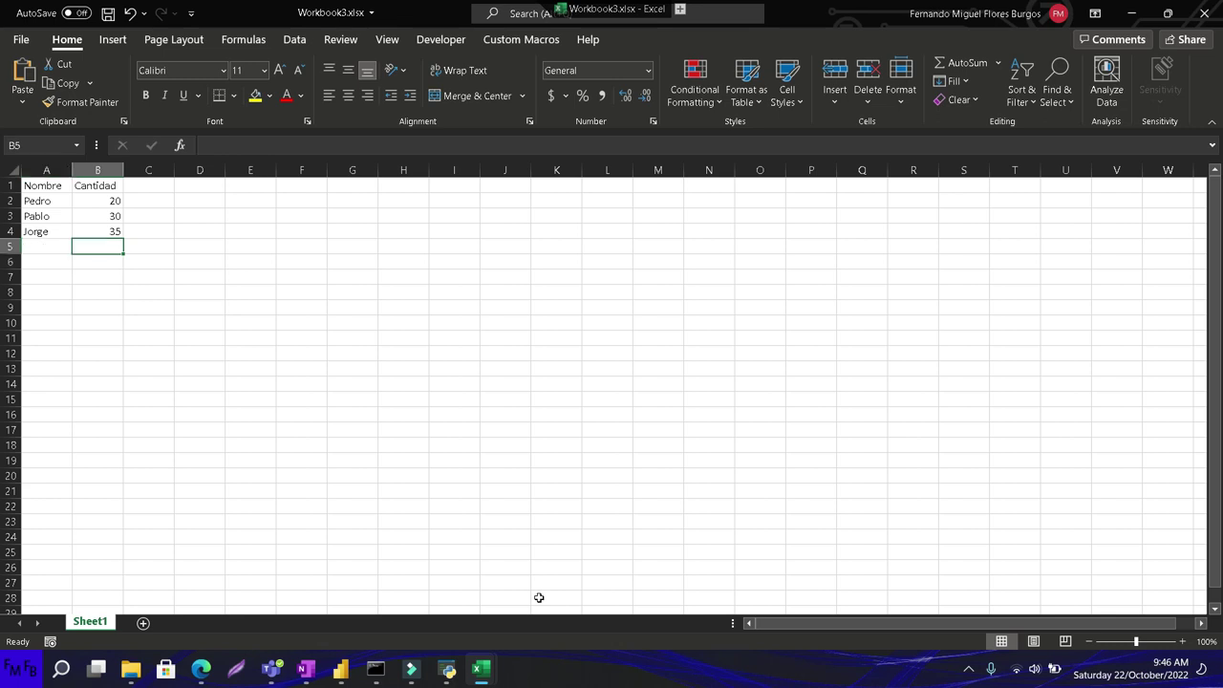
key("ctrl+s")
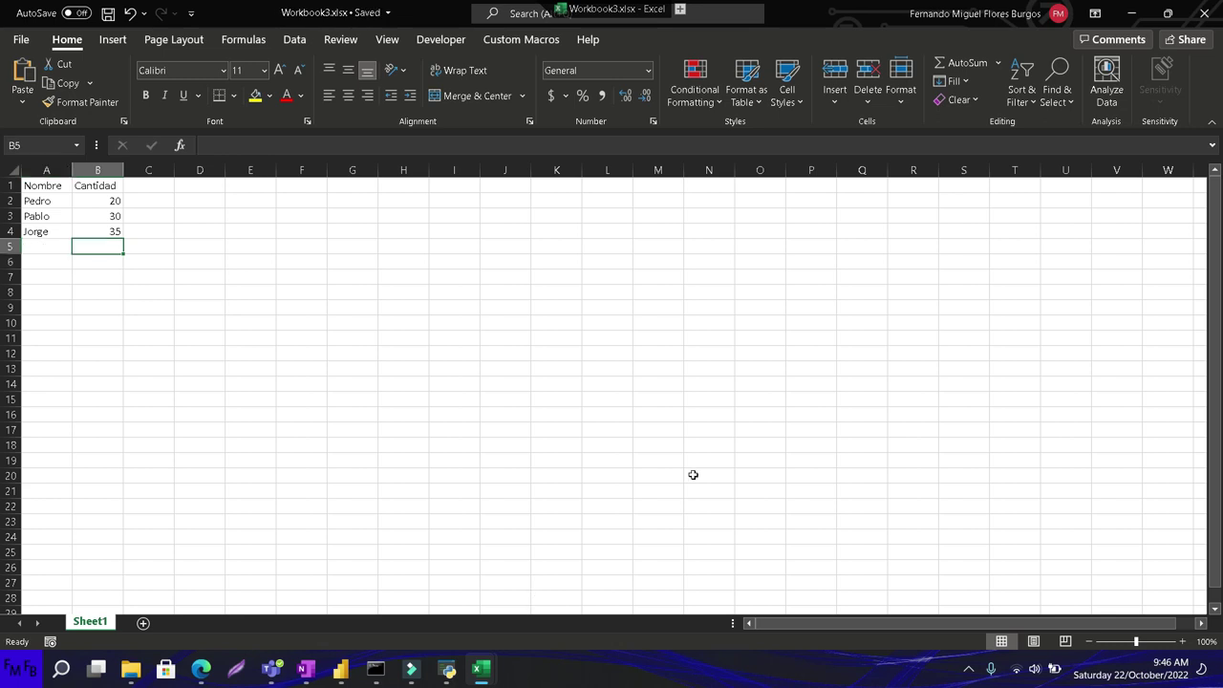
left_click(1131, 14)
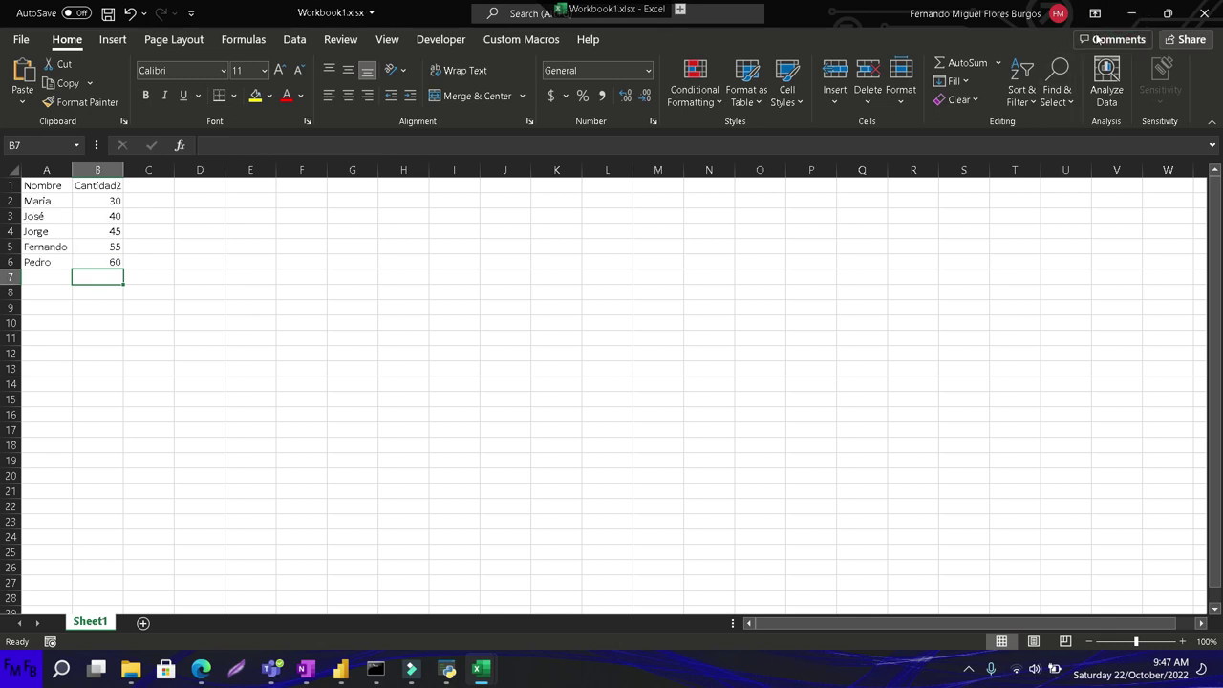
left_click(482, 669)
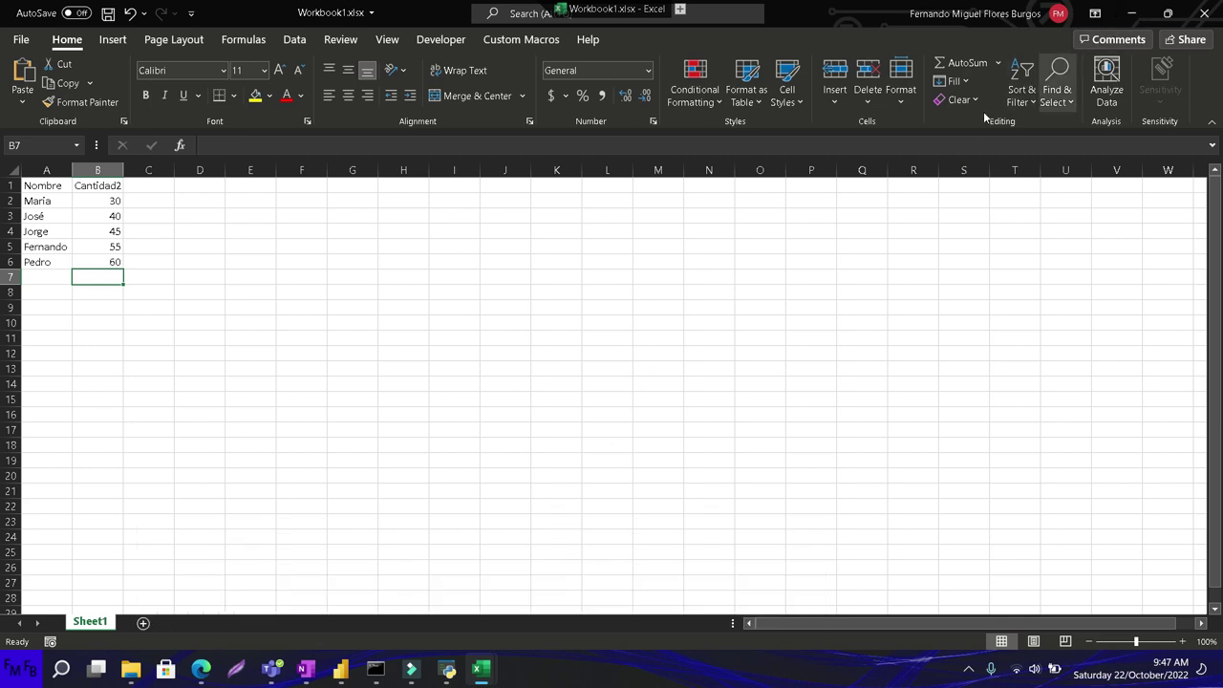
left_click(482, 669)
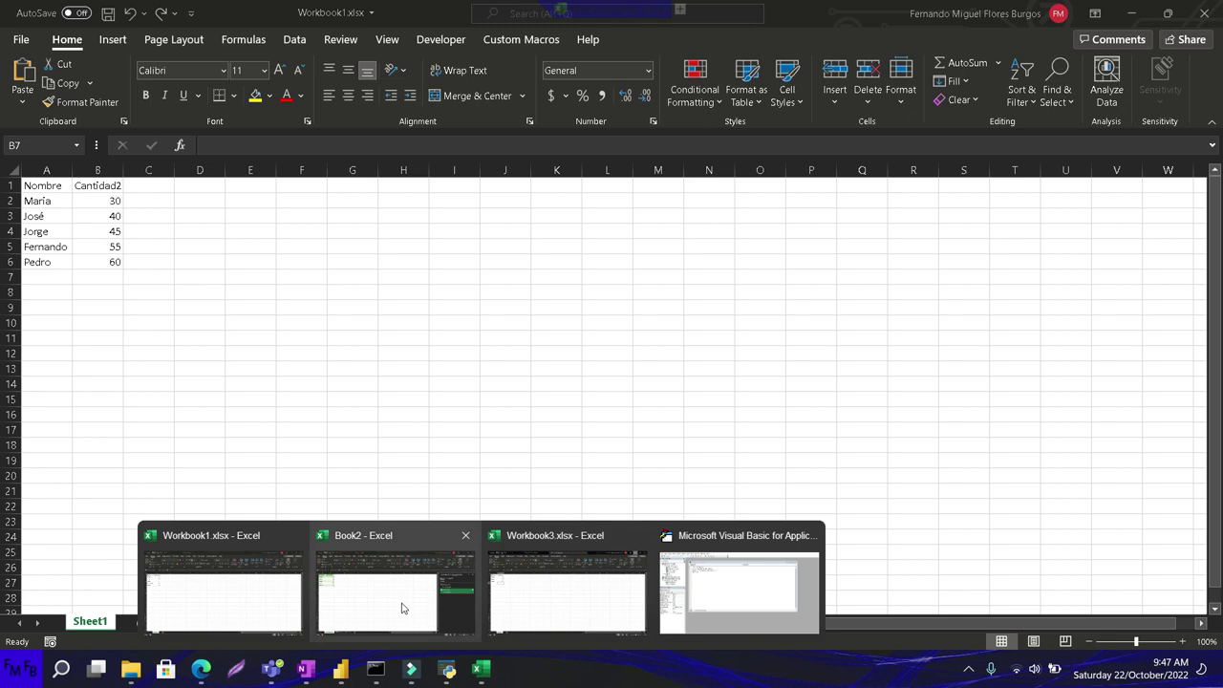
left_click(250, 594)
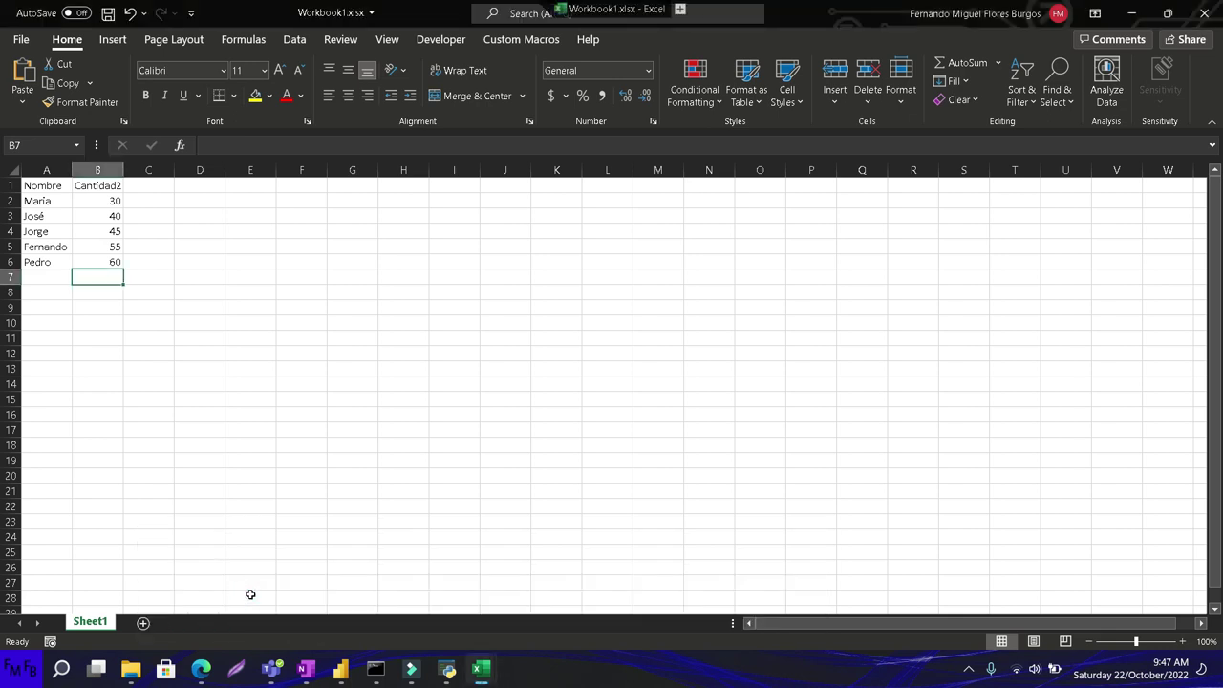
left_click(482, 671)
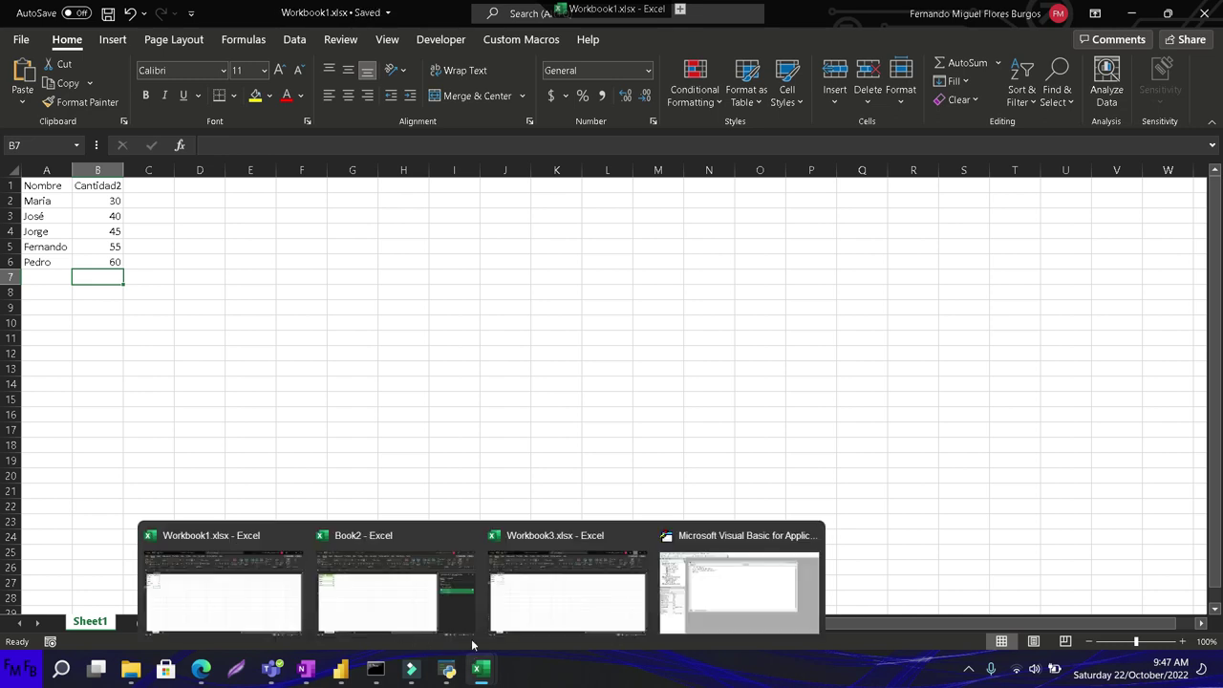
left_click(426, 600)
Run the Refresh button on Sheet1, then confirm Workbook1 shows 5 rows including 60 and Workbook3 shows 3.
left_click(239, 622)
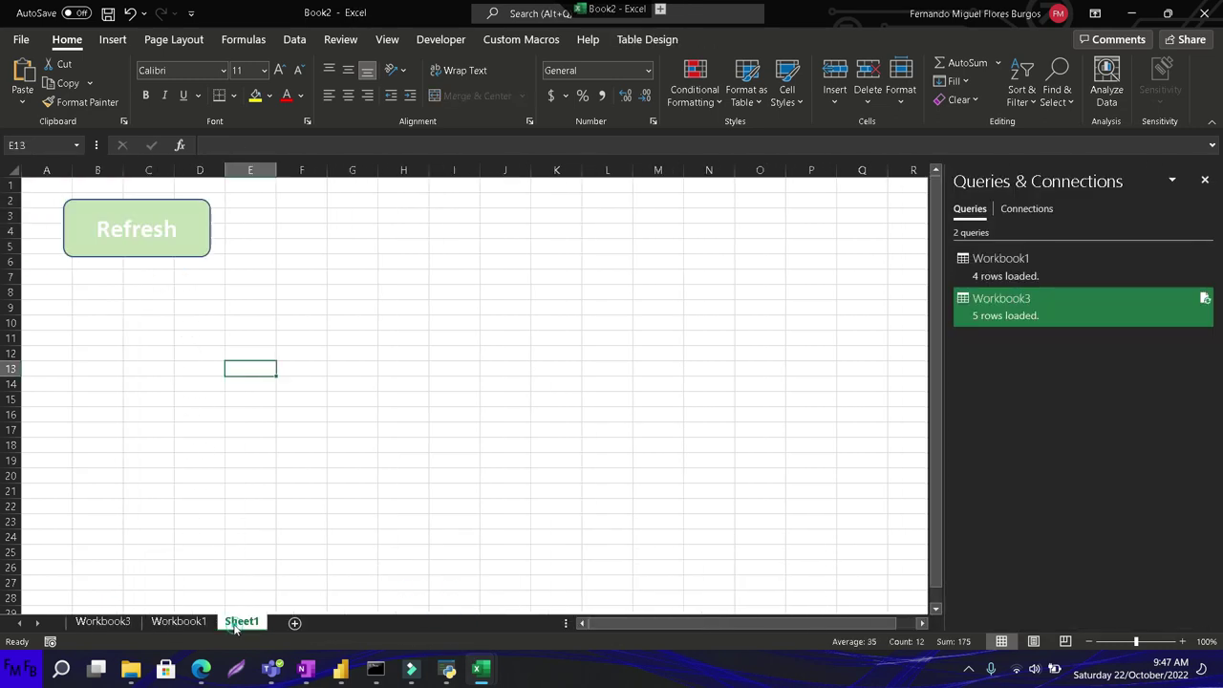
left_click(162, 250)
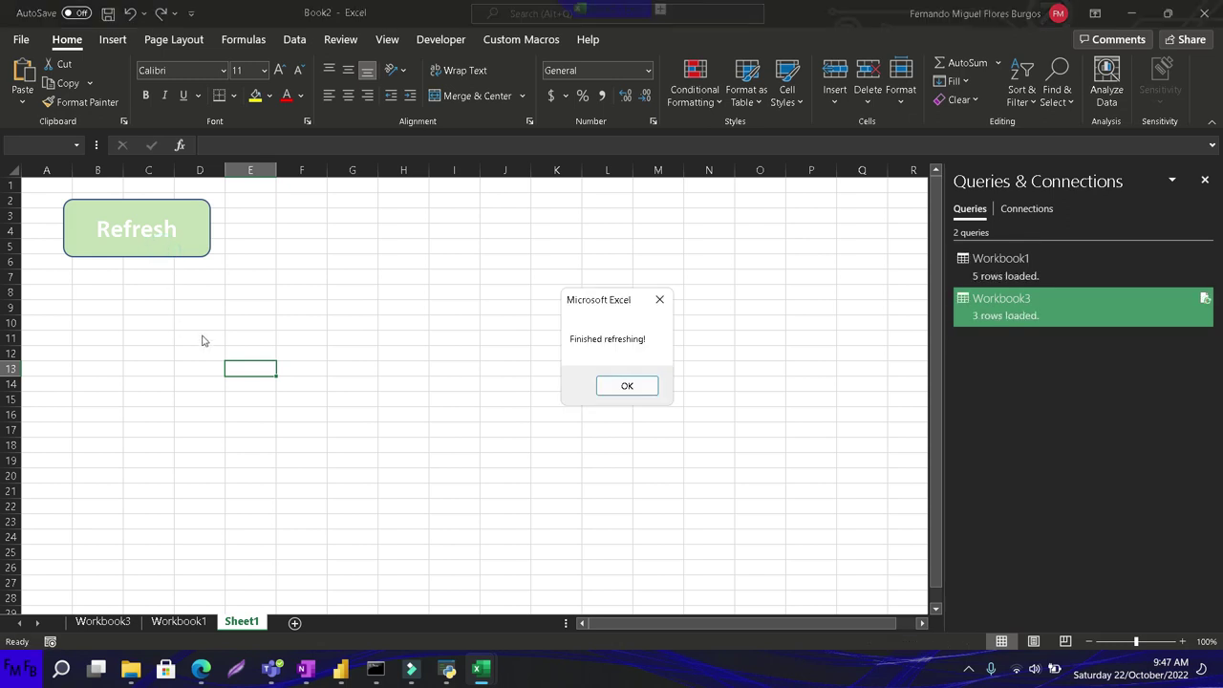
left_click(619, 390)
left_click(189, 626)
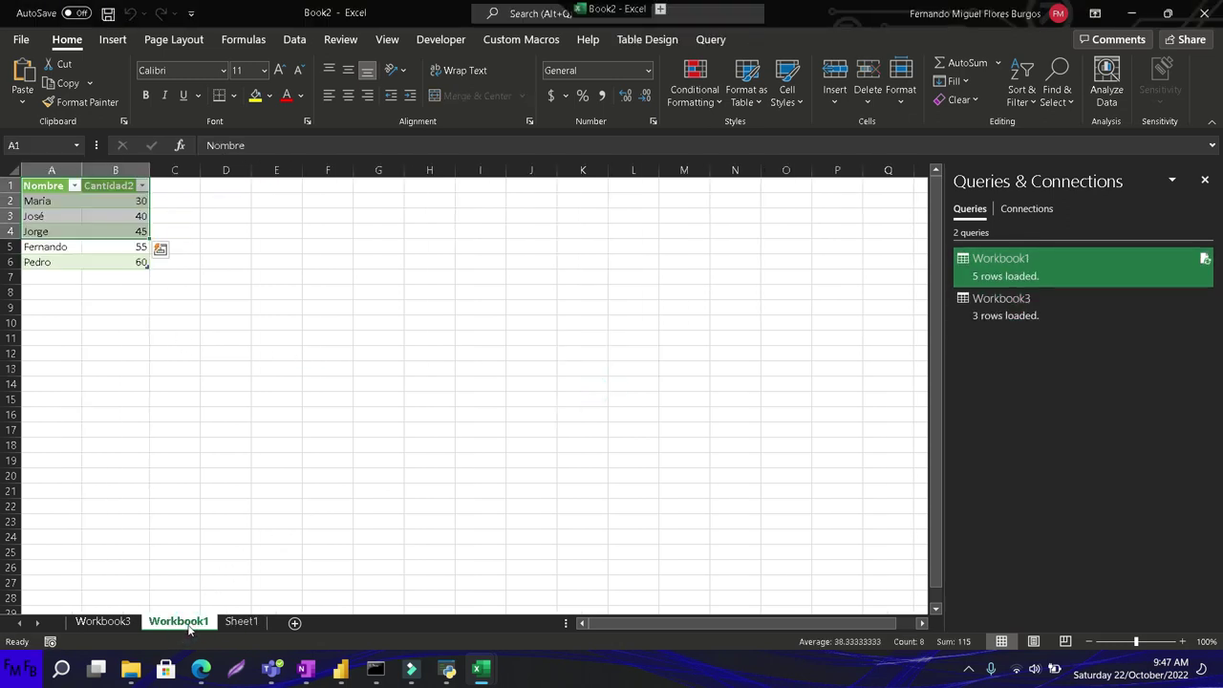
left_click(122, 622)
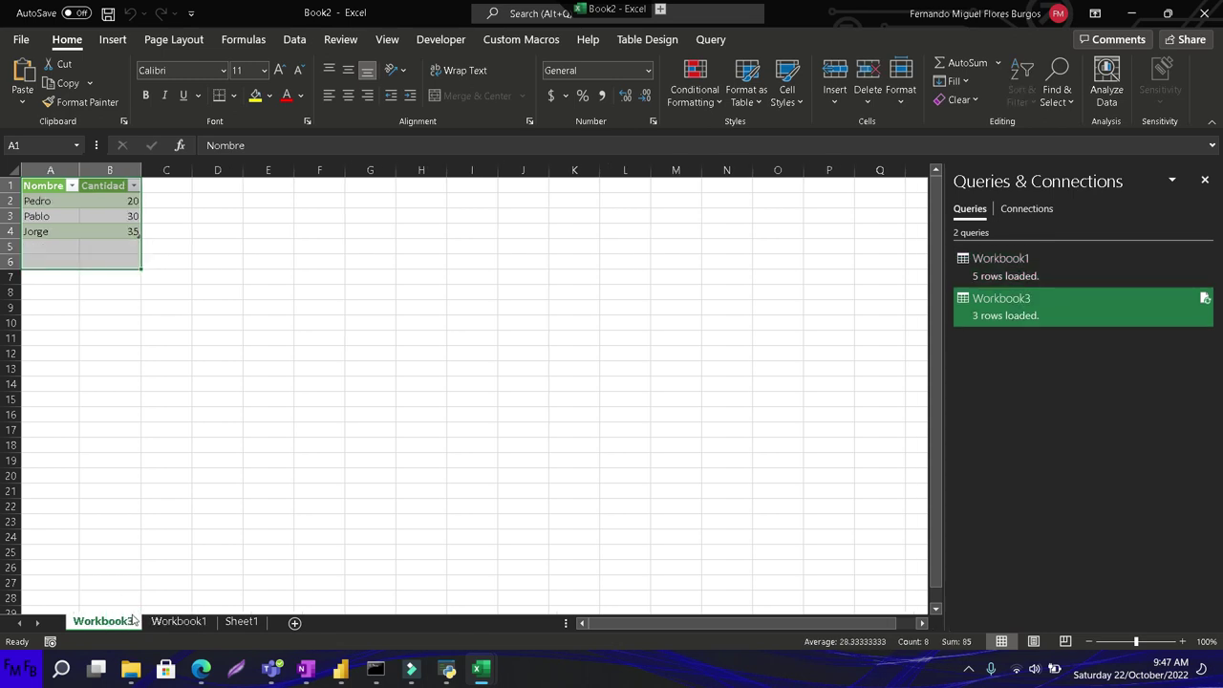